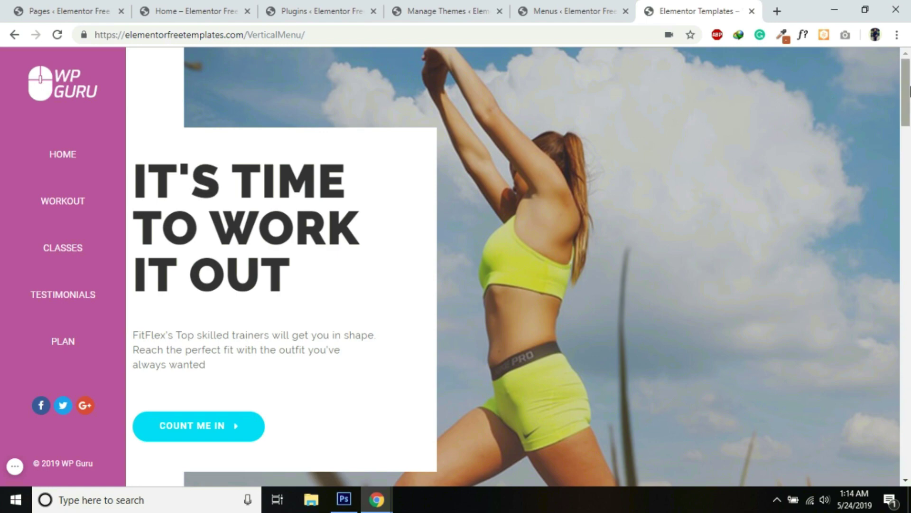
Step: Look over the finished vertical menu demo page and the WordPress dashboard of the demo site
left_click_drag(909, 91, 910, 373)
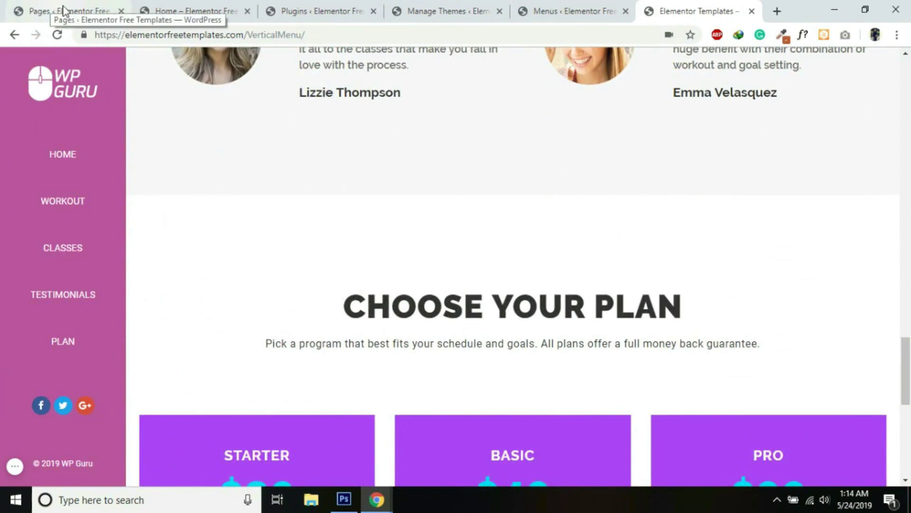
left_click(39, 11)
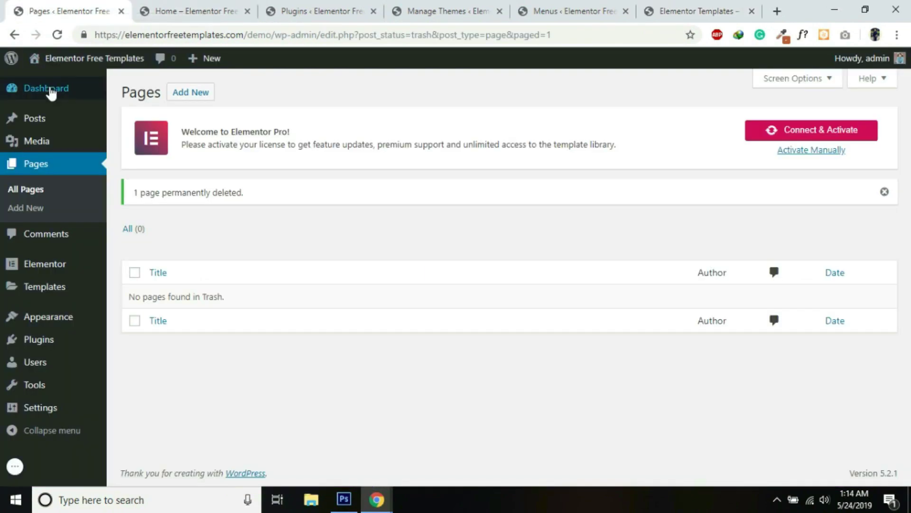
left_click(21, 89)
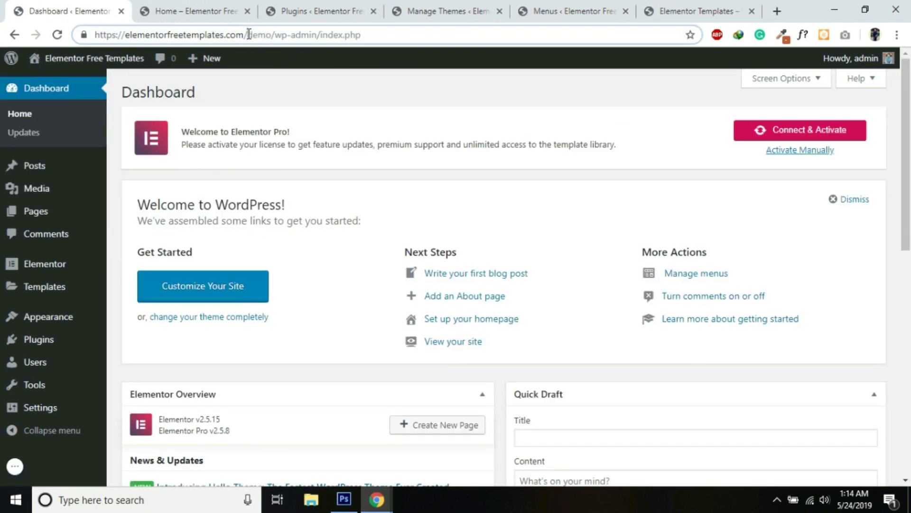
left_click_drag(248, 34, 273, 40)
left_click(267, 38)
scroll(284, 94, "down", 2)
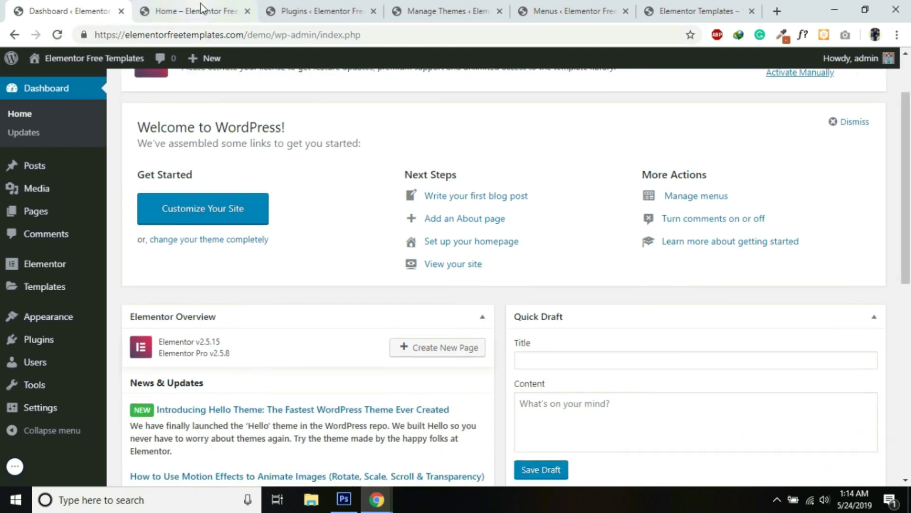
Step: Review the site's installed plugins and its themes
left_click(319, 9)
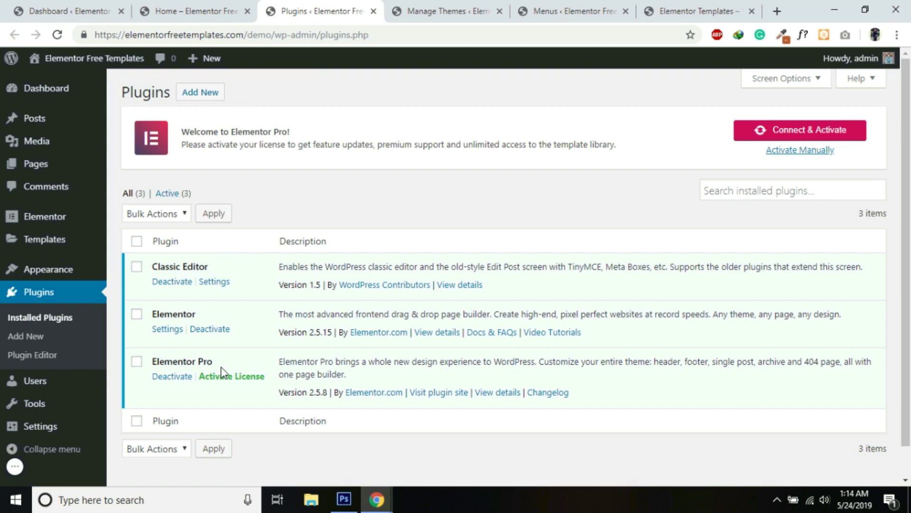
left_click(436, 2)
mouse_move(190, 209)
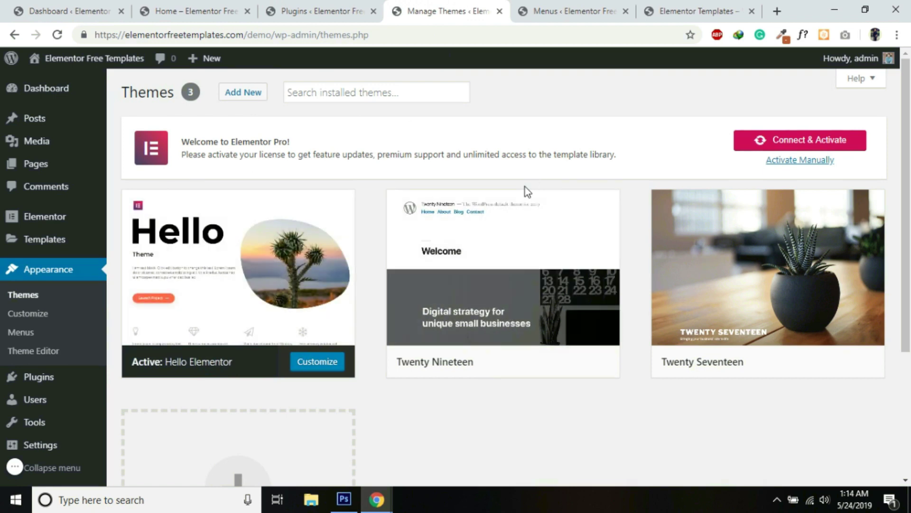
Step: Review the Main Menu structure and inspect the Home item's URL and navigation label
left_click(569, 10)
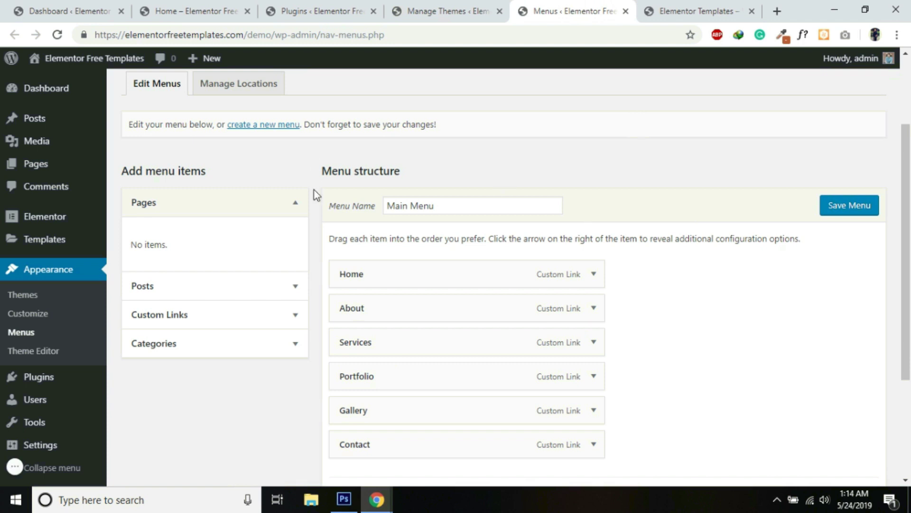
scroll(635, 311, "down", 2)
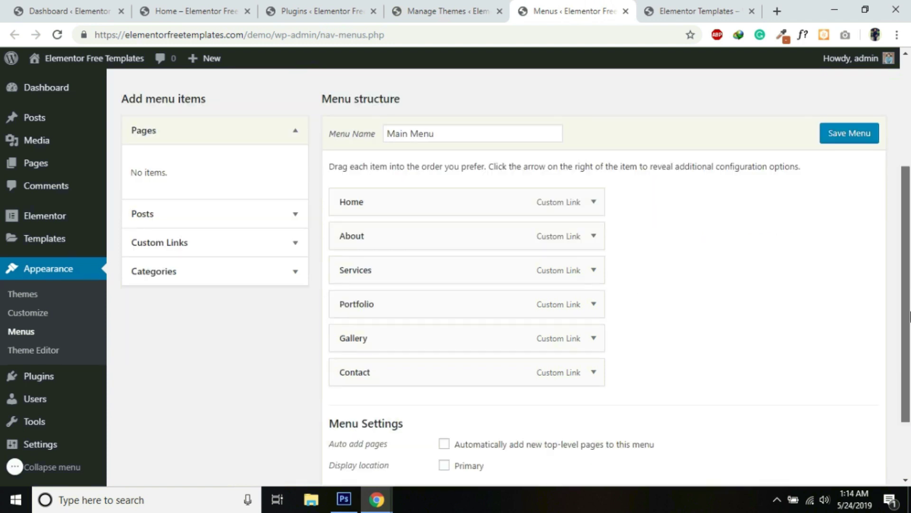
left_click(594, 204)
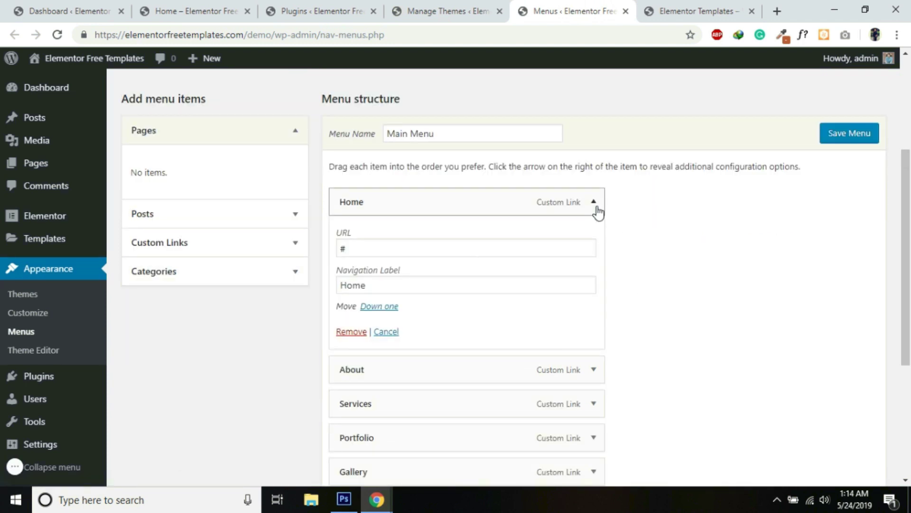
left_click(595, 204)
left_click_drag(901, 285, 910, 243)
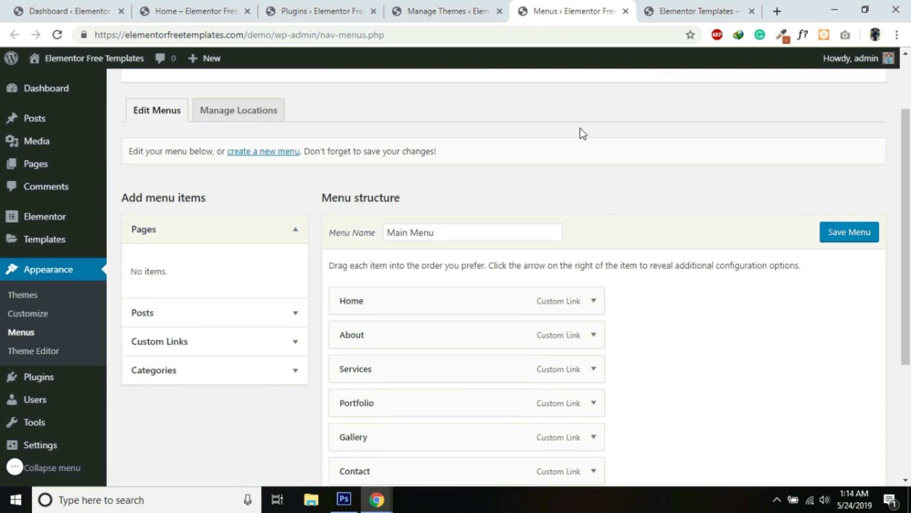
Step: Create a new page titled Home and publish it
left_click(81, 7)
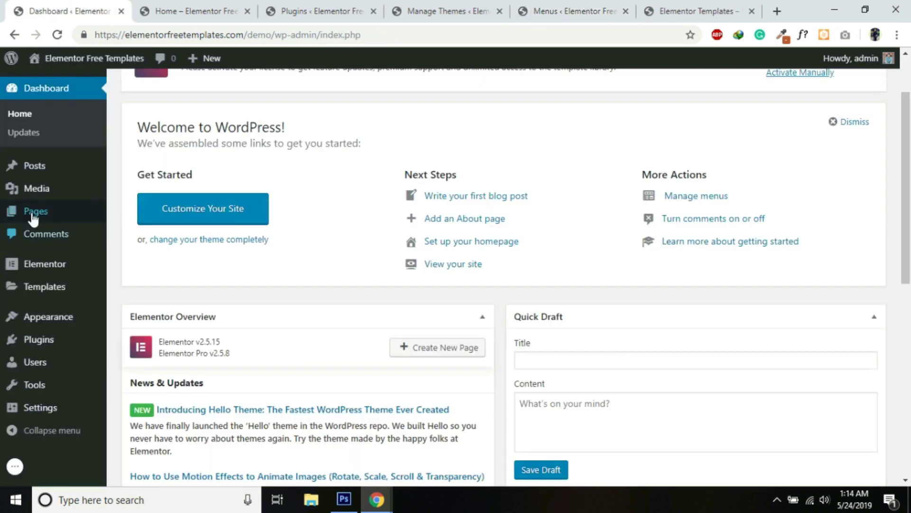
mouse_move(38, 216)
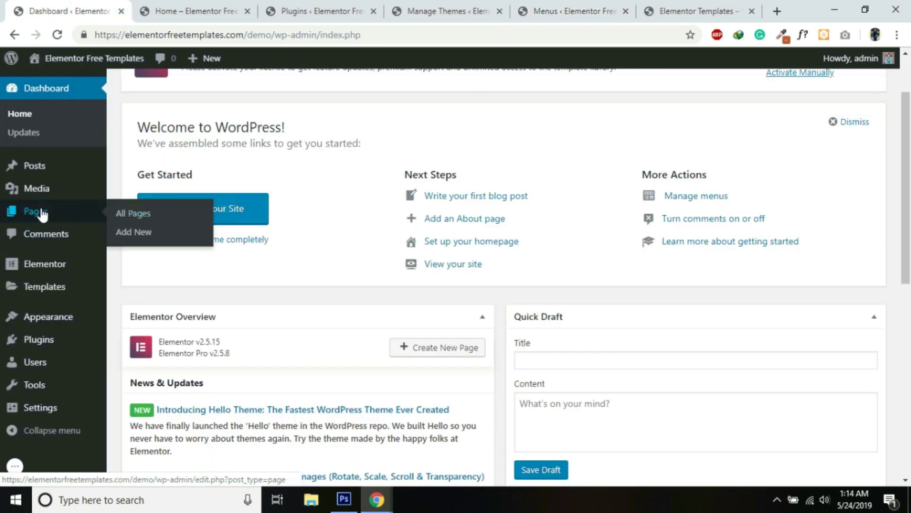
left_click(136, 232)
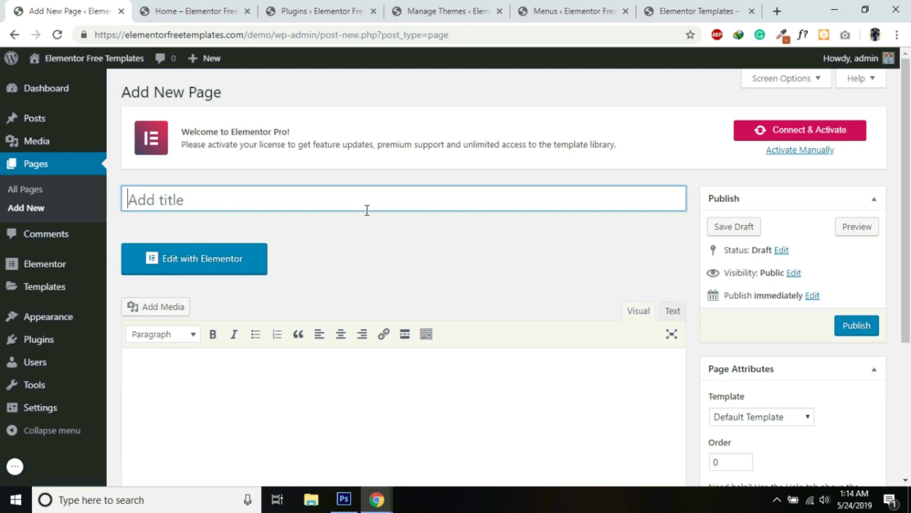
type("Home")
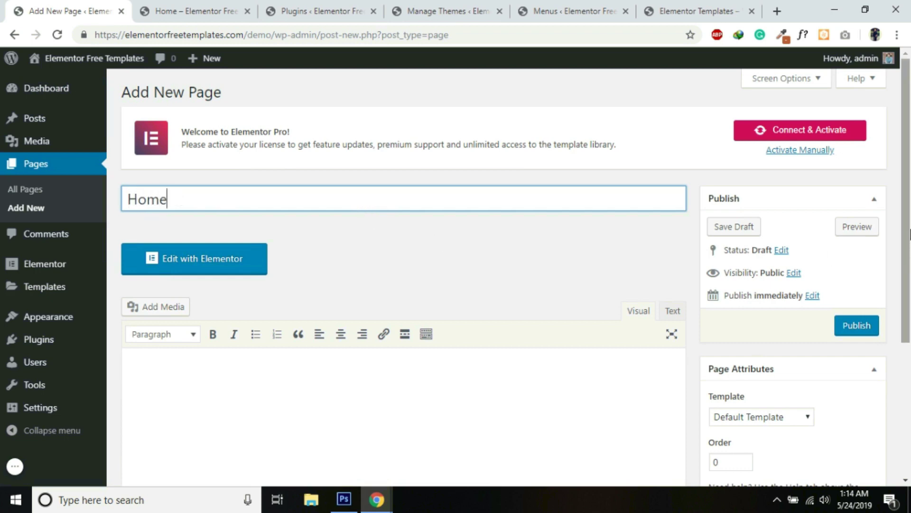
left_click_drag(906, 200, 906, 268)
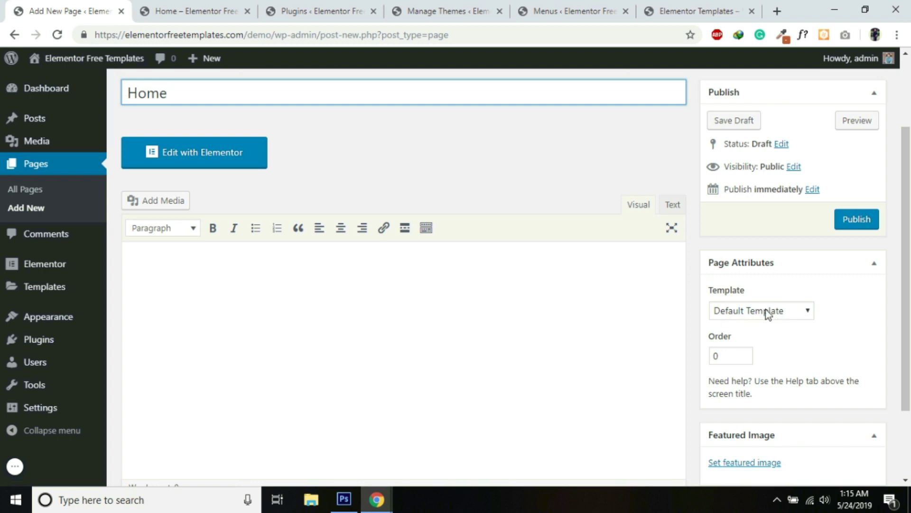
left_click(862, 222)
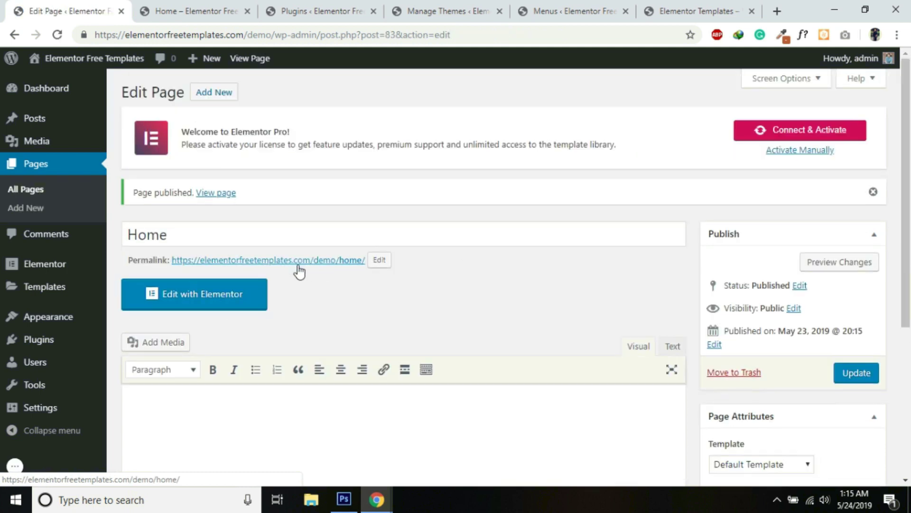
Step: View the published Home page in a separate tab and return to its edit page
middle_click(301, 265)
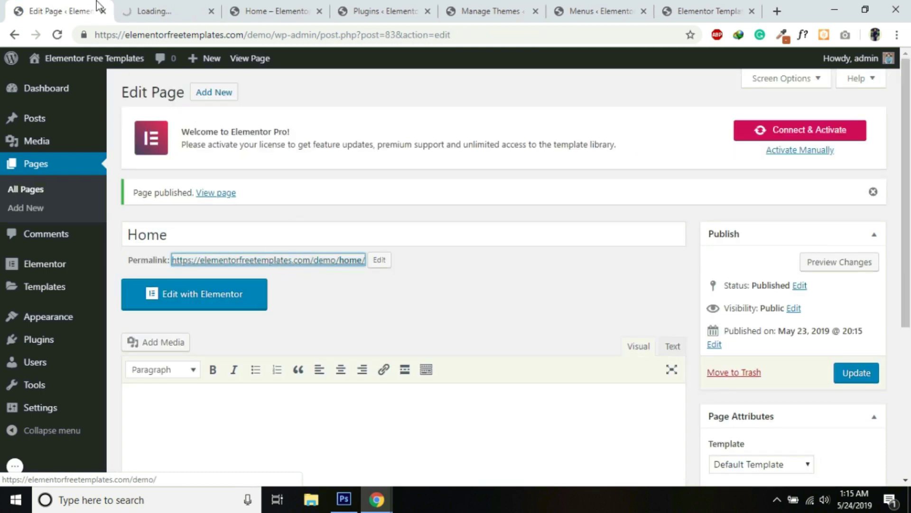
left_click(161, 7)
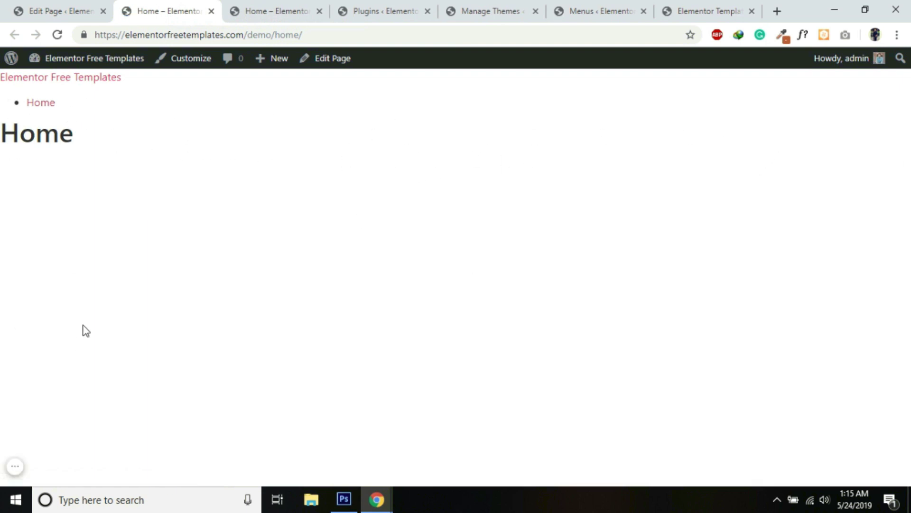
left_click(53, 3)
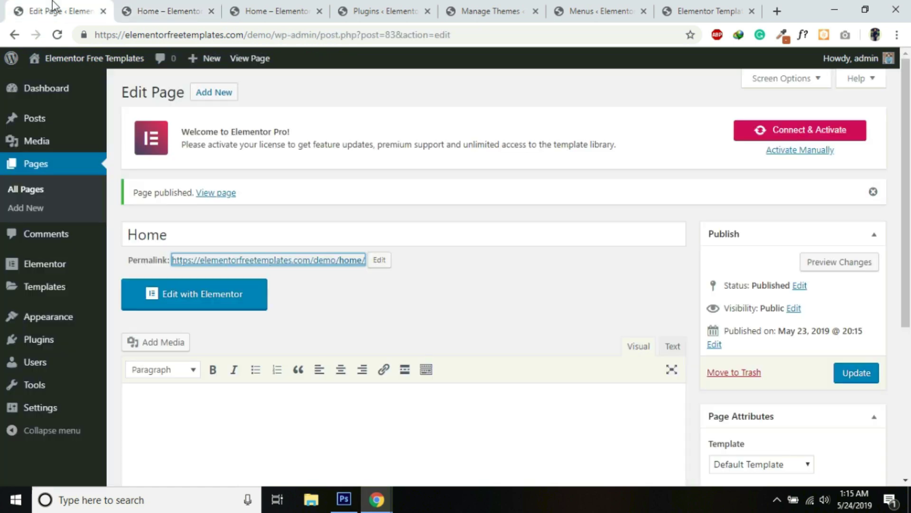
Step: Create a new Elementor template of type Single for the Page post type, named Vertical Menu
mouse_move(3, 297)
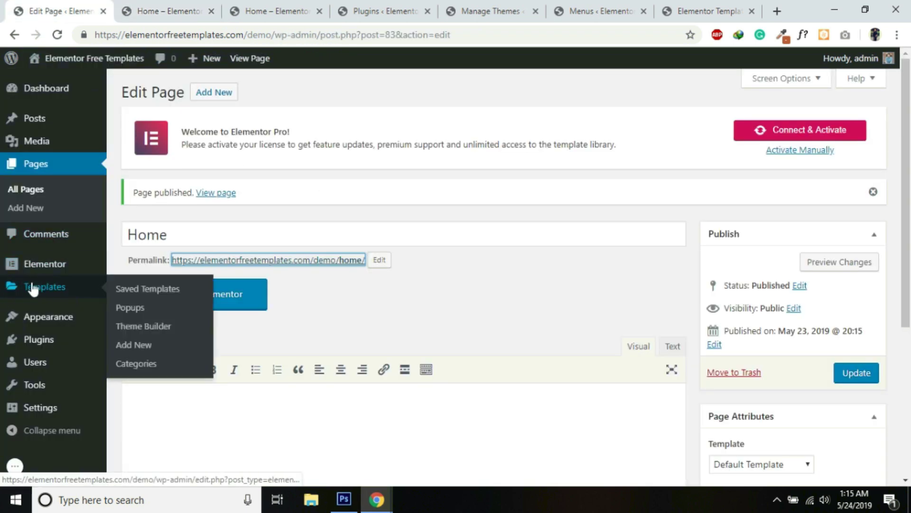
left_click(131, 346)
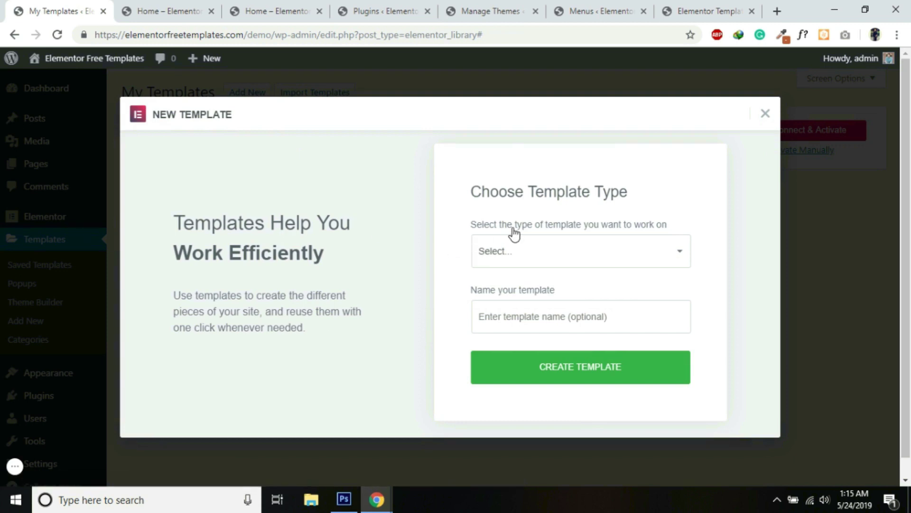
left_click(535, 258)
left_click(491, 342)
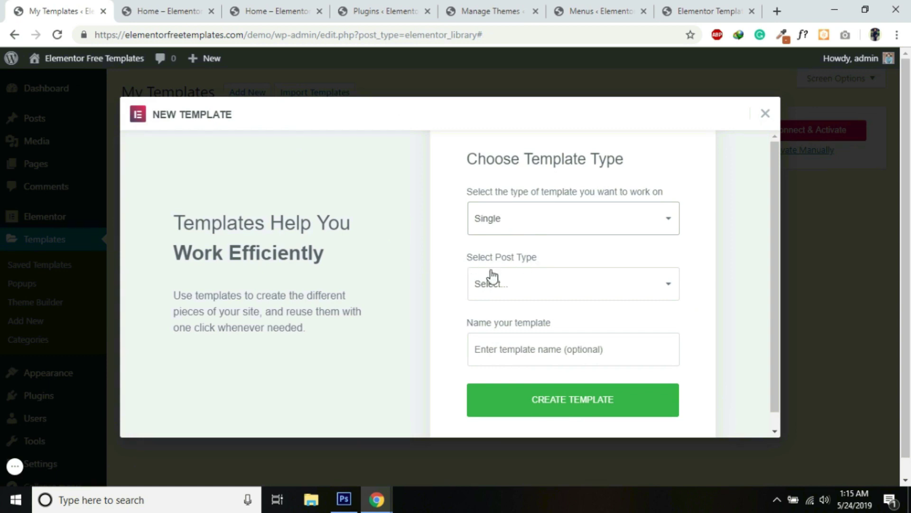
left_click(494, 283)
left_click(492, 329)
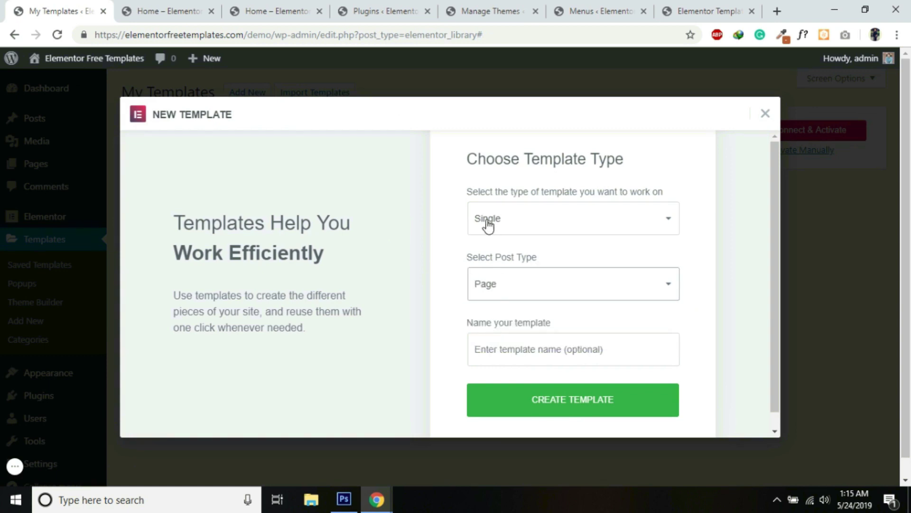
left_click(517, 351)
type("v")
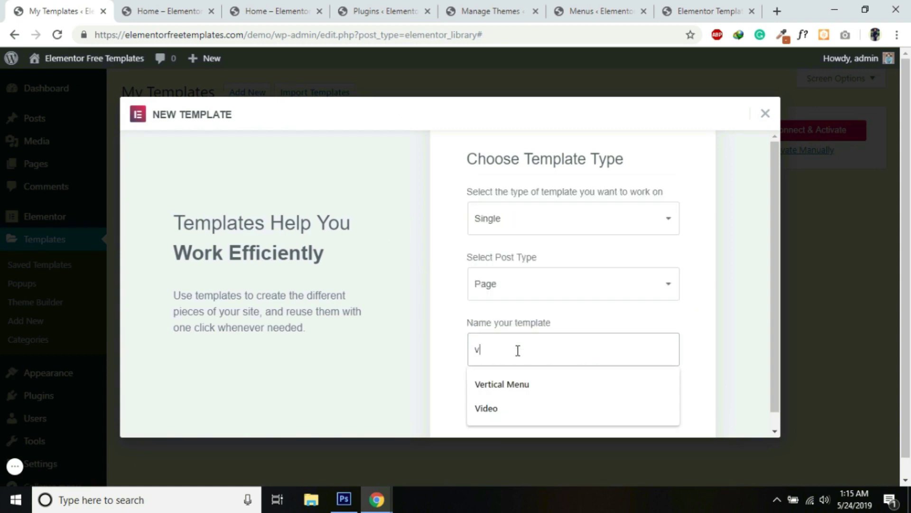
left_click(511, 385)
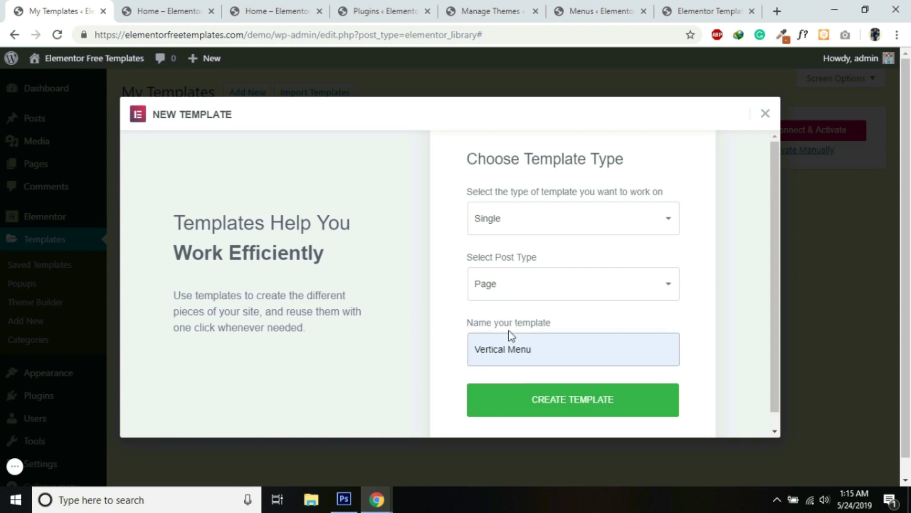
left_click(542, 398)
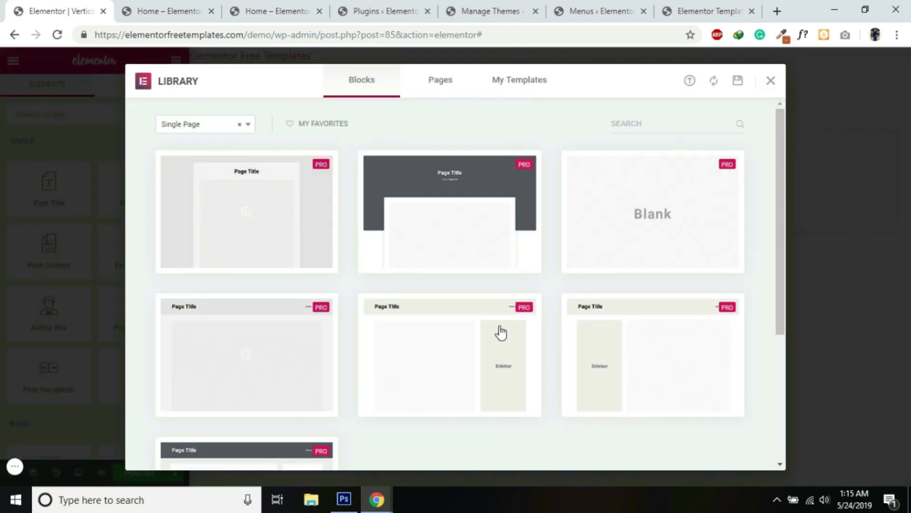
Step: Dismiss the block library and set the template's page layout to Elementor Canvas
left_click(770, 81)
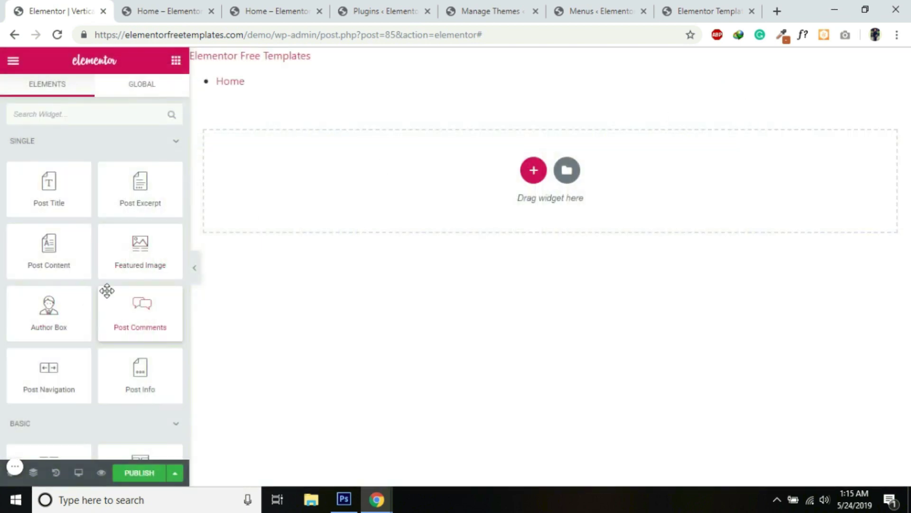
left_click(11, 468)
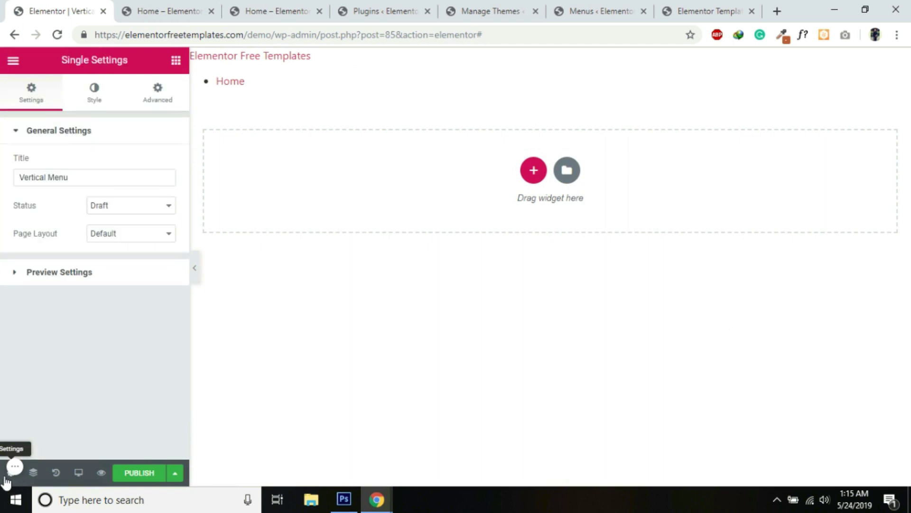
left_click(117, 245)
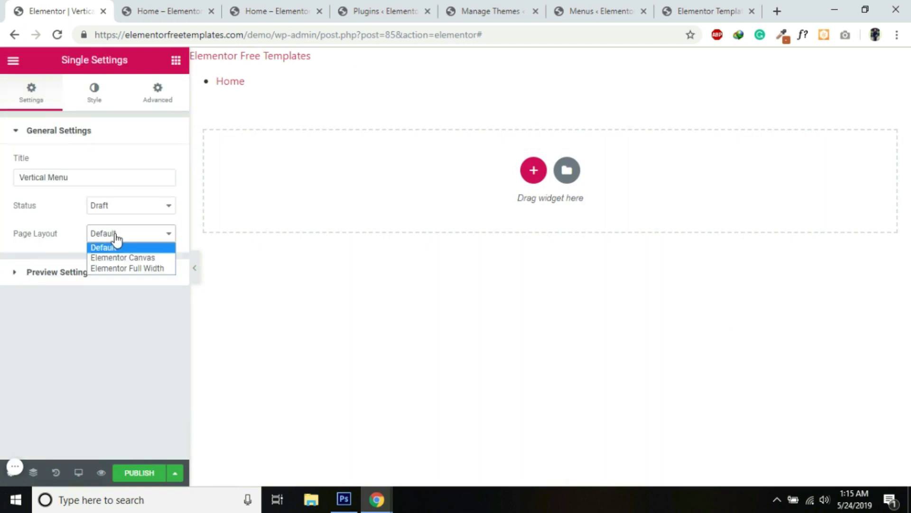
left_click(130, 258)
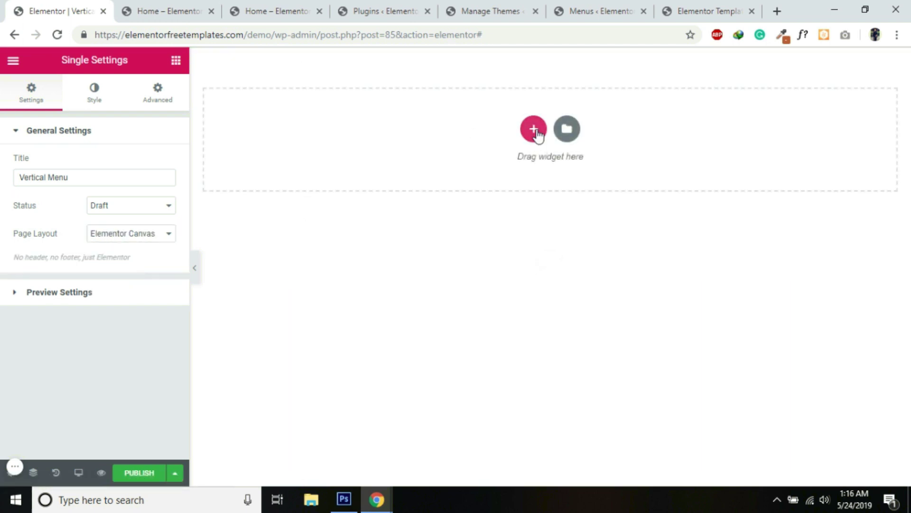
Step: Add a two-column section with a narrow first column and a wide second one, and set its content width to Full Width
left_click(532, 134)
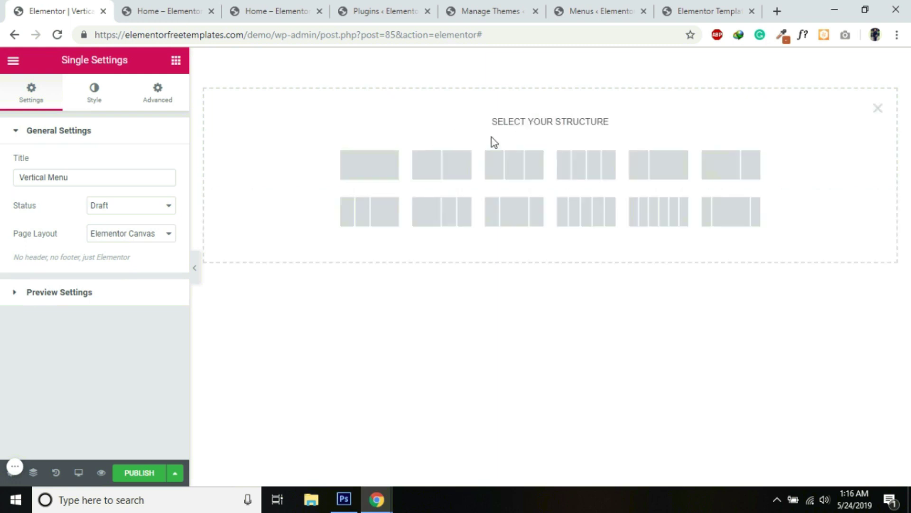
left_click(644, 171)
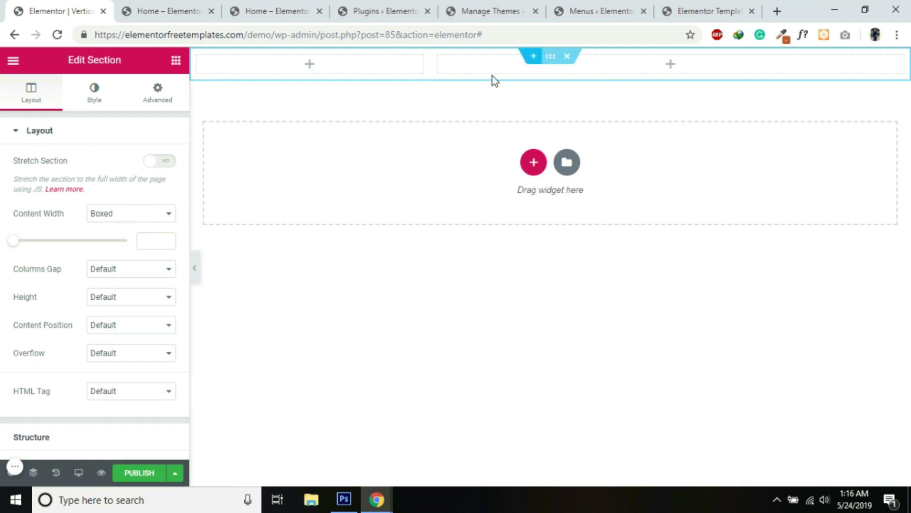
left_click(156, 220)
left_click(126, 238)
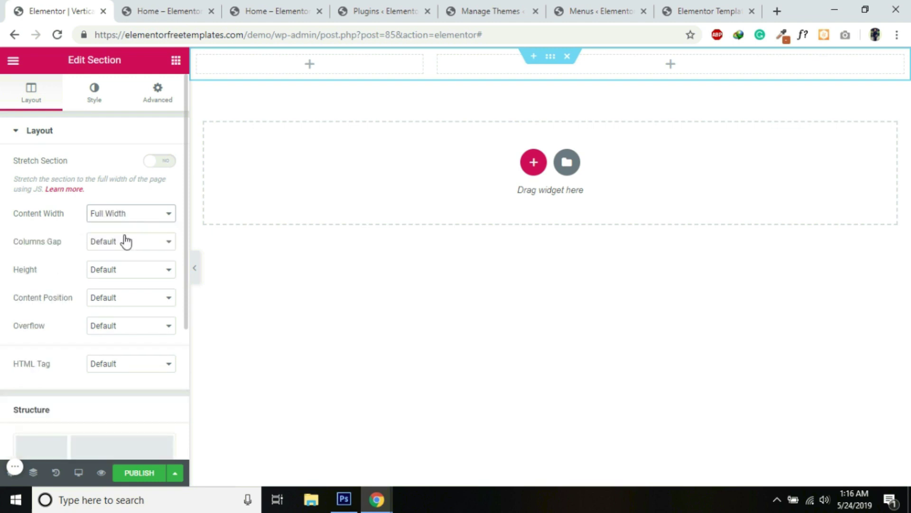
Step: Set the first column's width to 12%
left_click(197, 57)
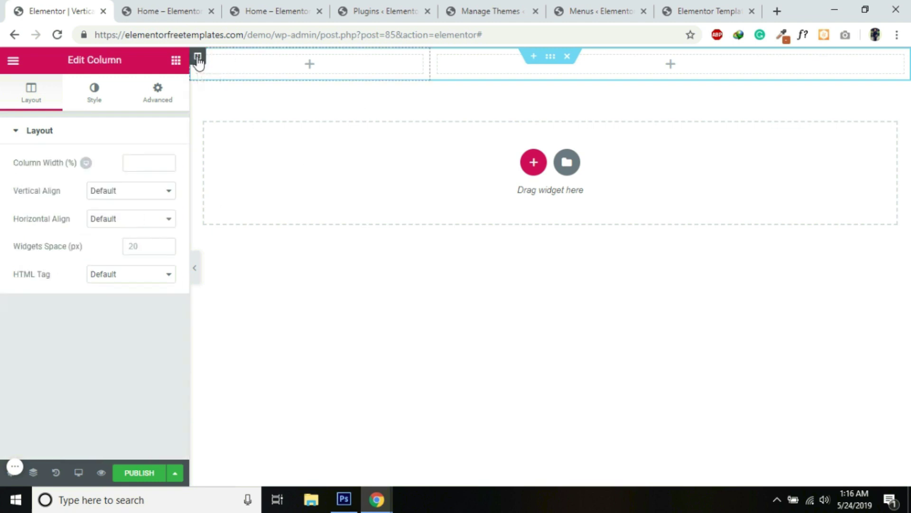
left_click(131, 166)
type("1")
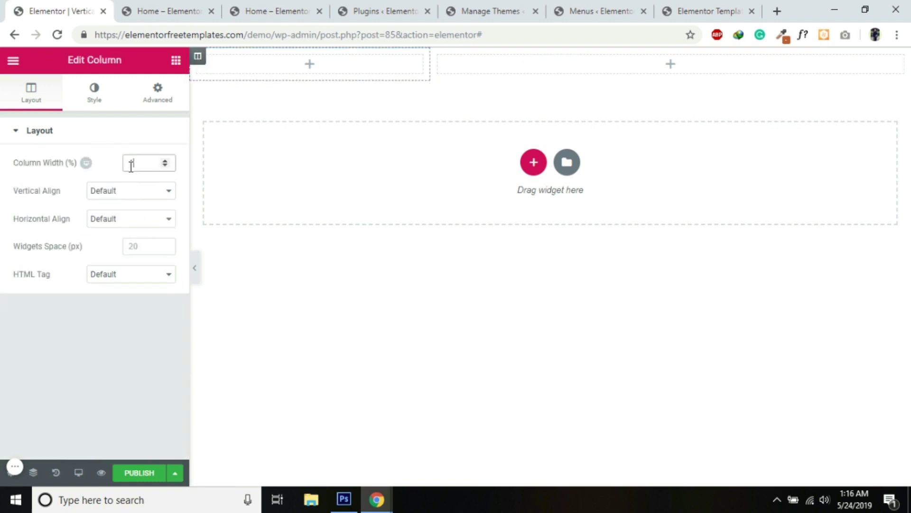
type("2")
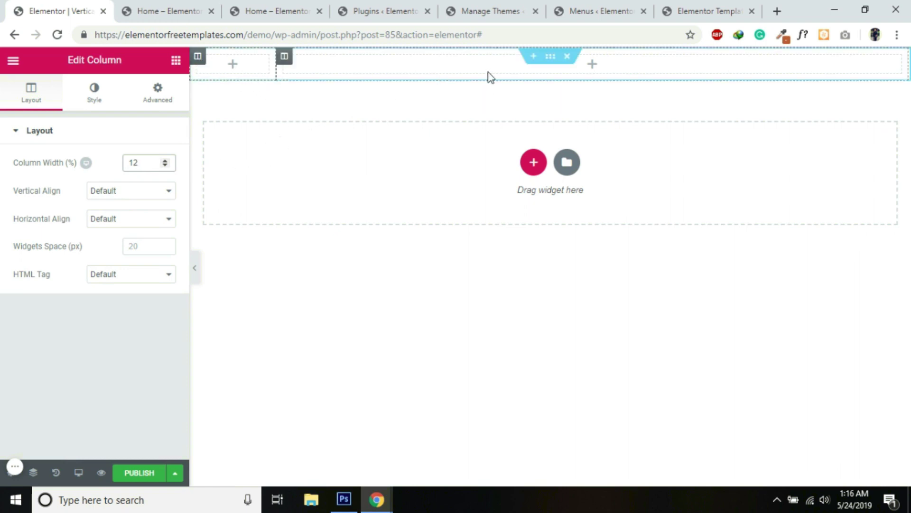
Step: Set the section's columns gap to No Gap and its height to Fit To Screen
left_click(551, 58)
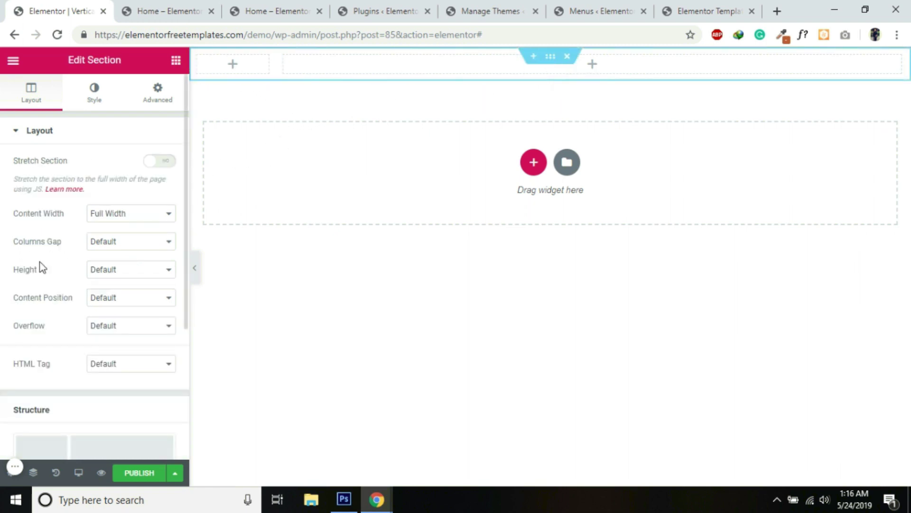
left_click(104, 251)
left_click(114, 265)
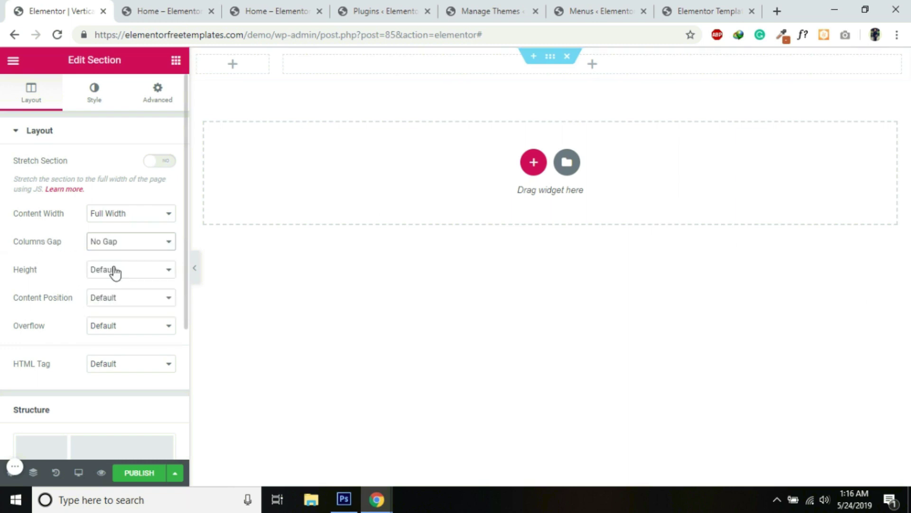
left_click(105, 275)
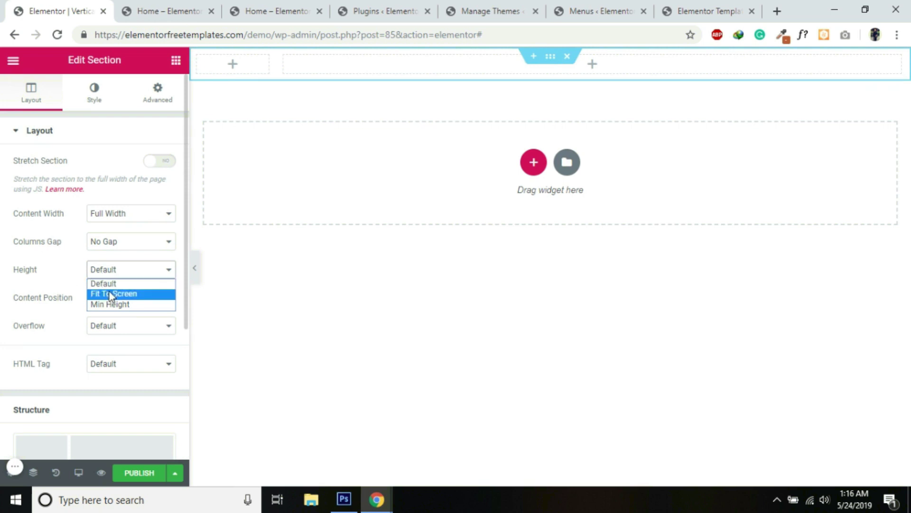
left_click(113, 293)
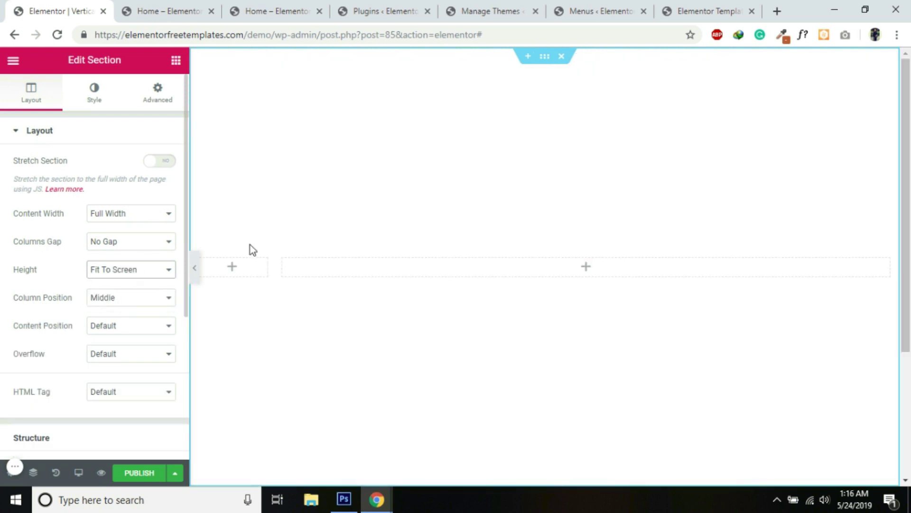
Step: Check the finished vertical menu demo page, and set the section's column position to Stretch
left_click(681, 10)
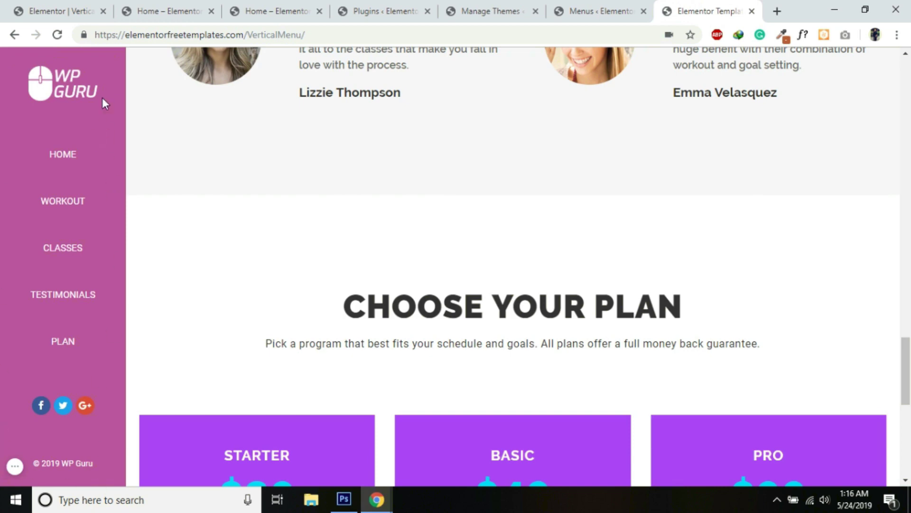
left_click(40, 12)
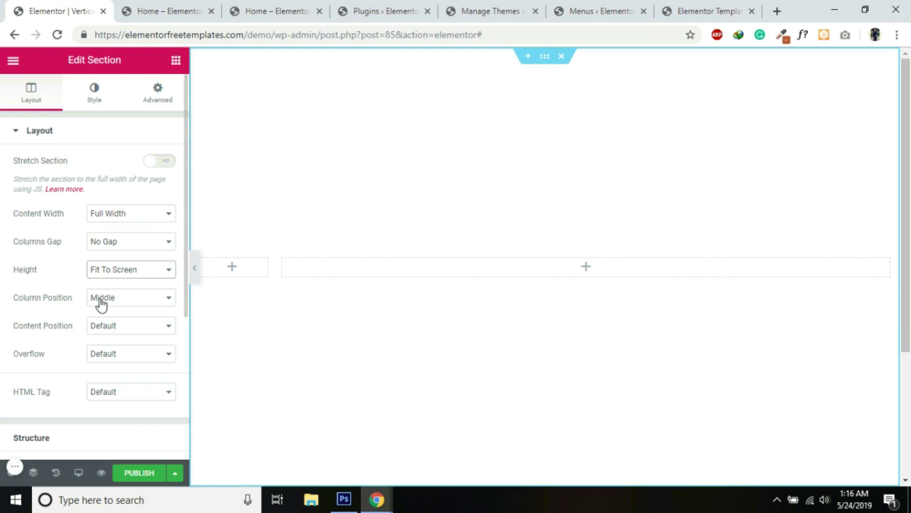
left_click(118, 303)
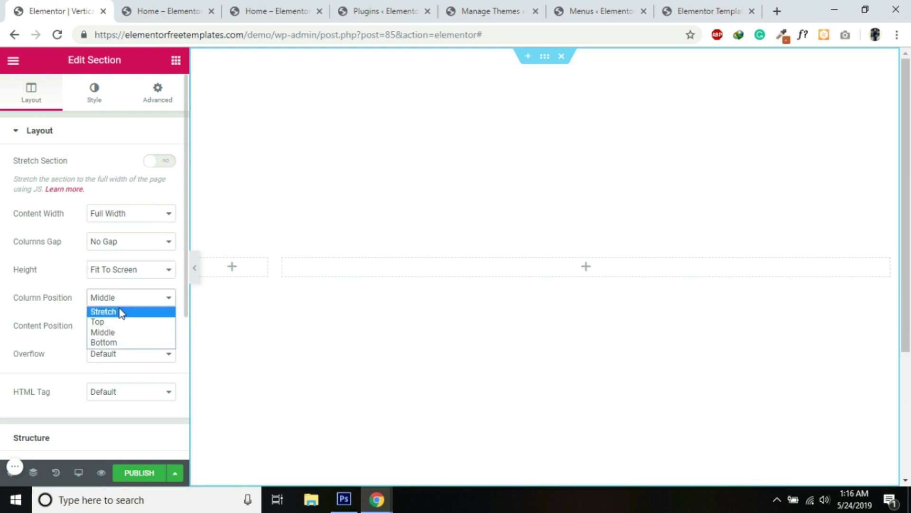
left_click(119, 312)
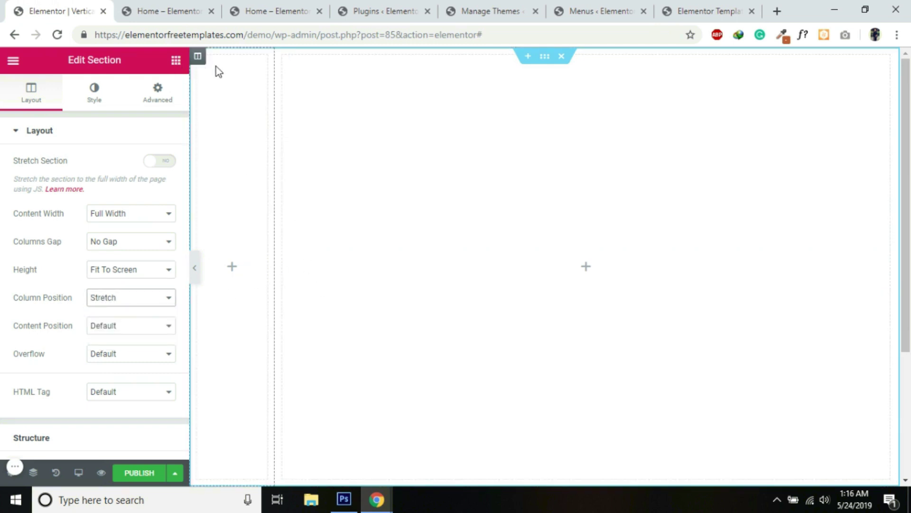
Step: Give the narrow column a classic background in the purple-pink color #d14bd1
left_click(198, 57)
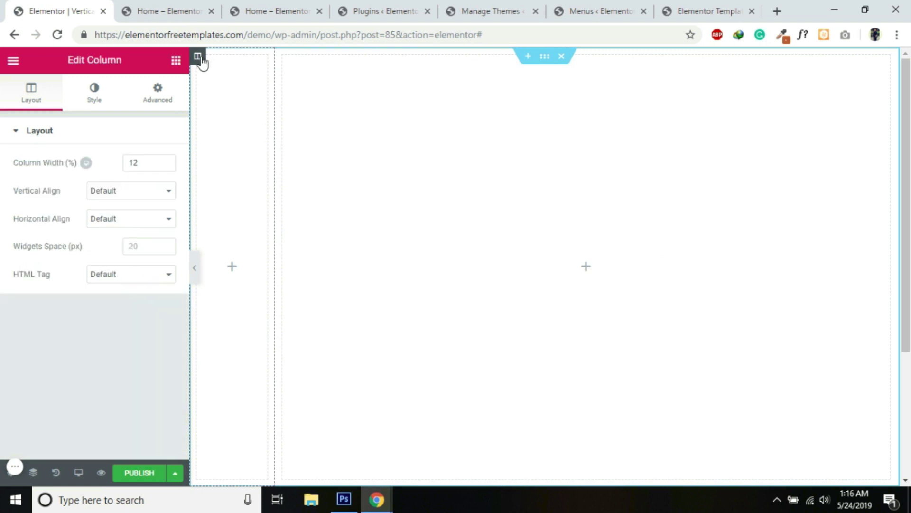
left_click(95, 99)
left_click(108, 194)
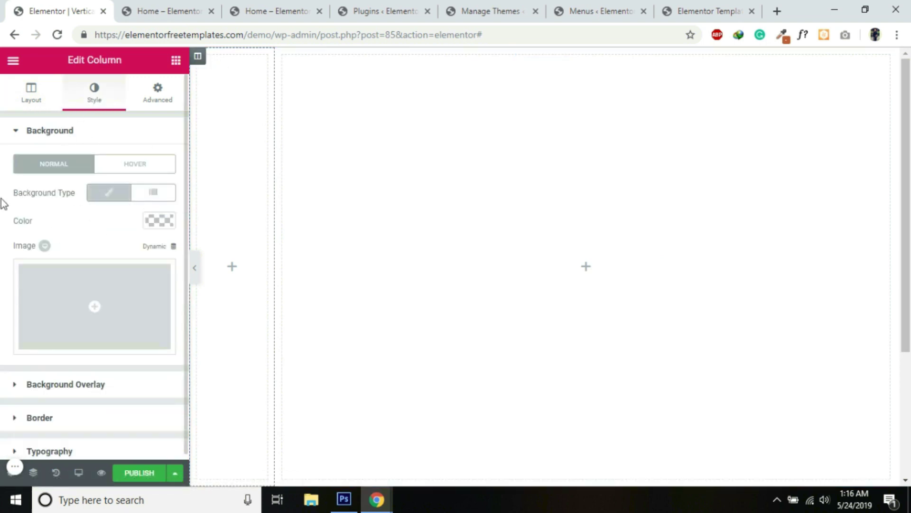
left_click(160, 221)
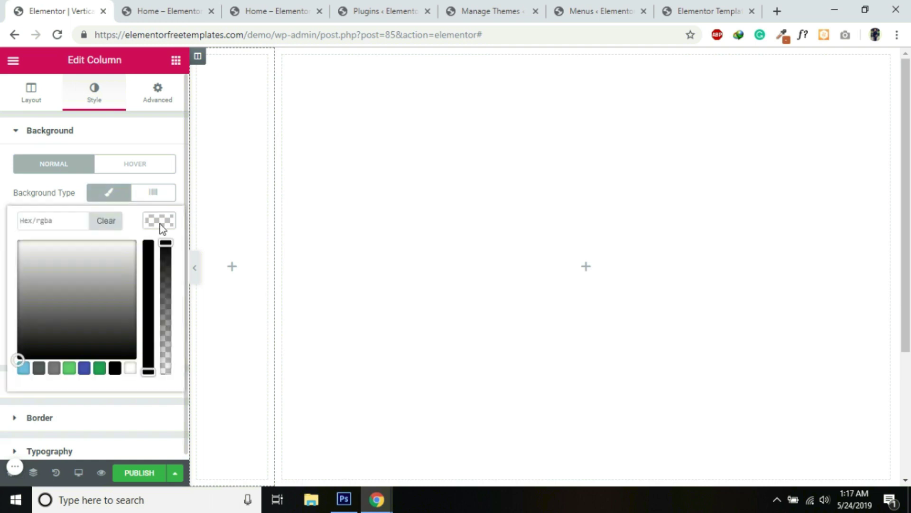
left_click(84, 369)
left_click(117, 262)
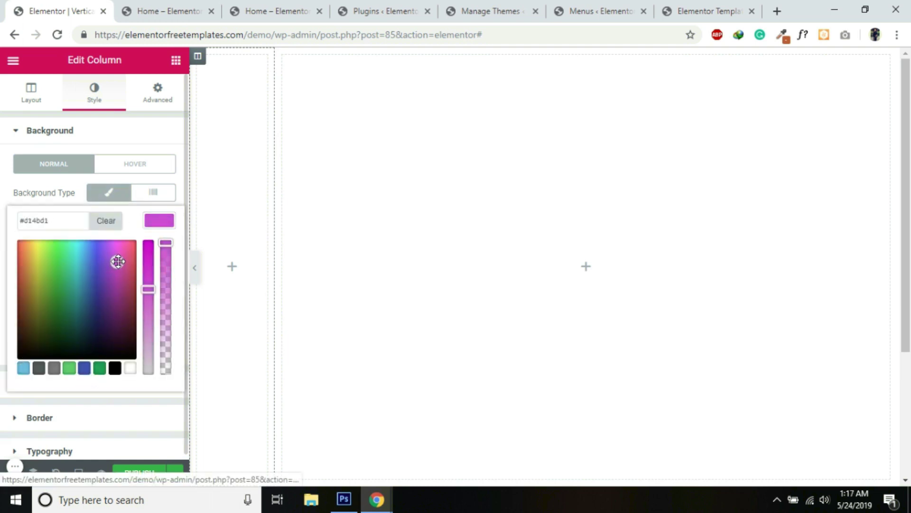
left_click(160, 223)
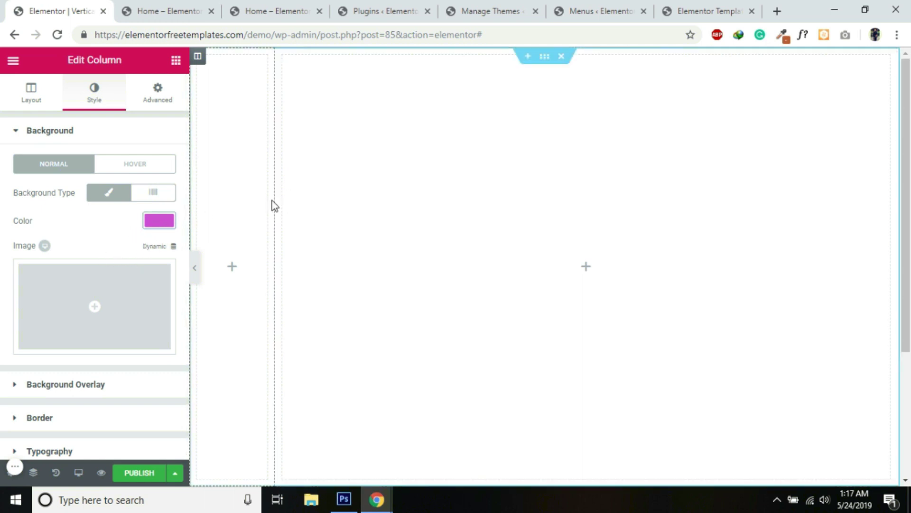
Step: Add an Image widget to the narrow column and insert the WP Guru logo from the media library
left_click(234, 267)
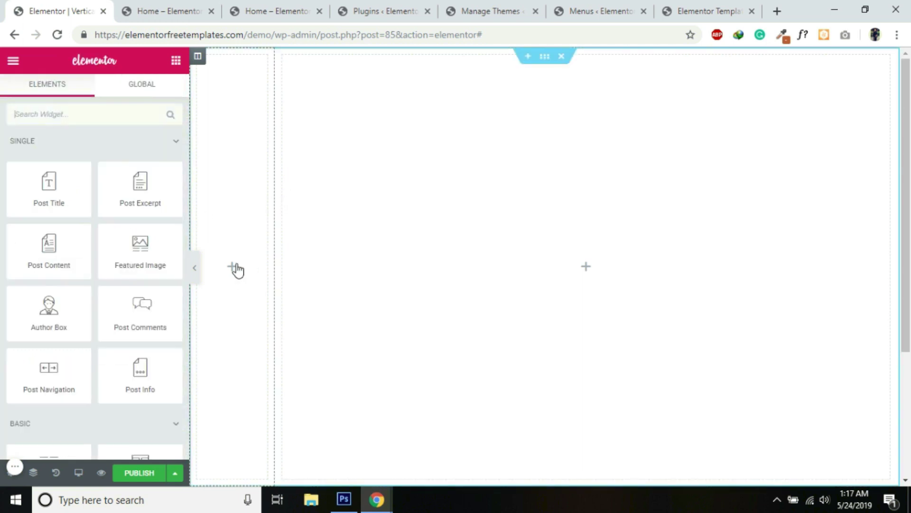
scroll(29, 307, "down", 3)
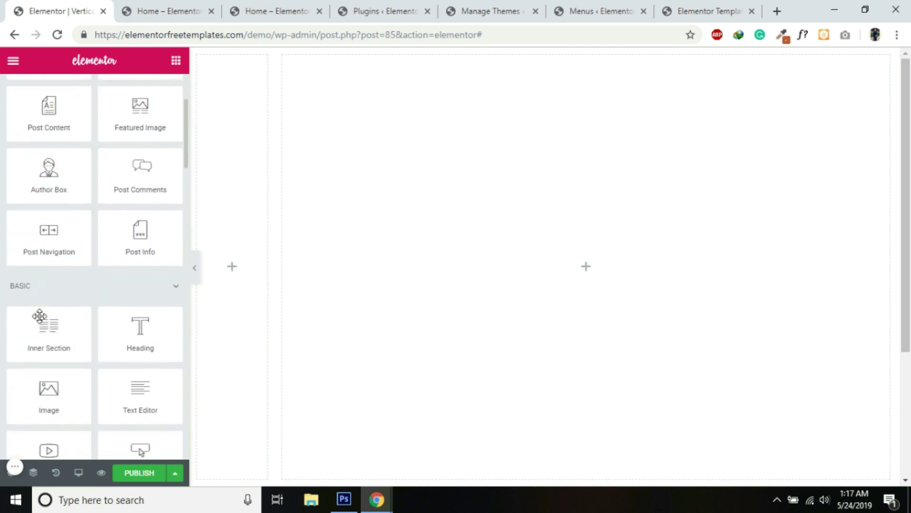
left_click_drag(47, 392, 230, 269)
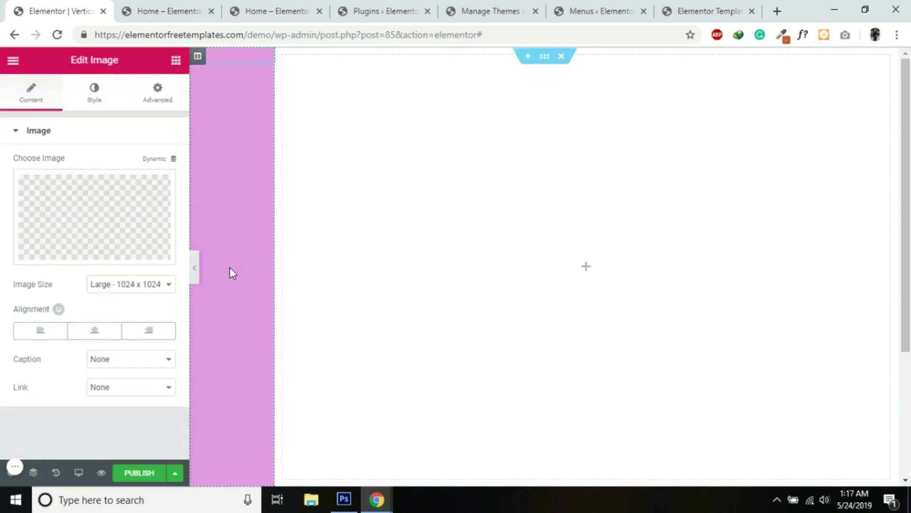
left_click(86, 208)
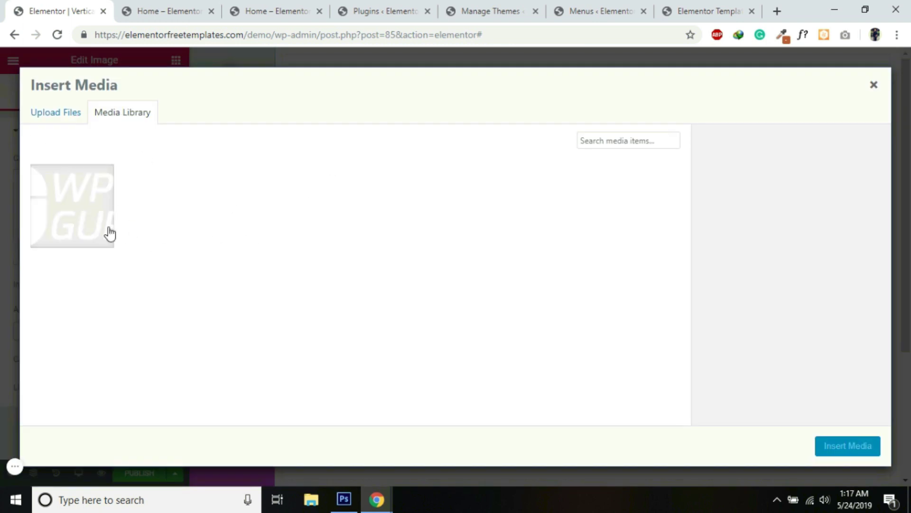
left_click(109, 234)
left_click(817, 449)
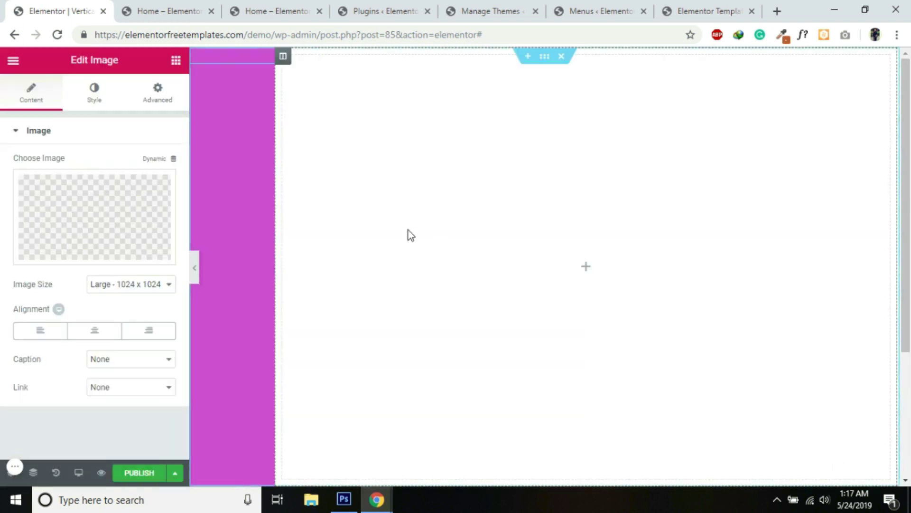
Step: Set the logo's image size to Full and its width to 65%, and preview the page without the editing panel
left_click(139, 288)
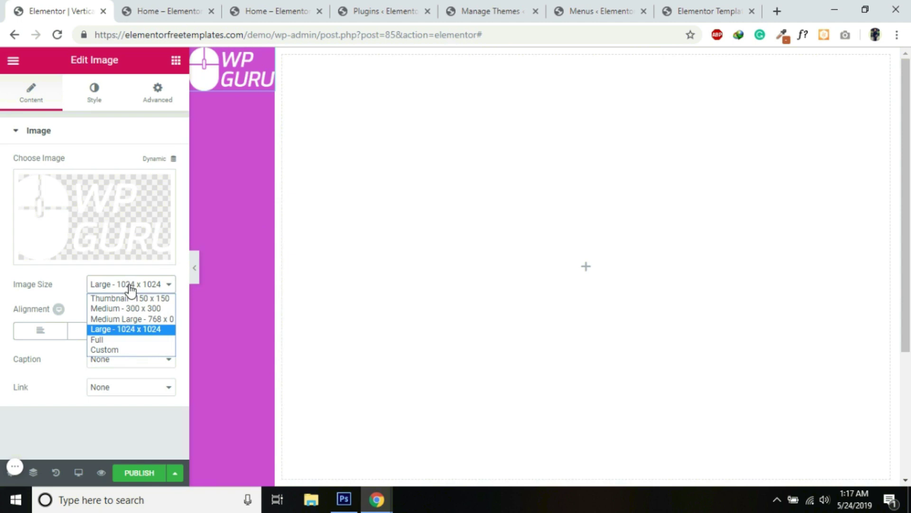
left_click(106, 339)
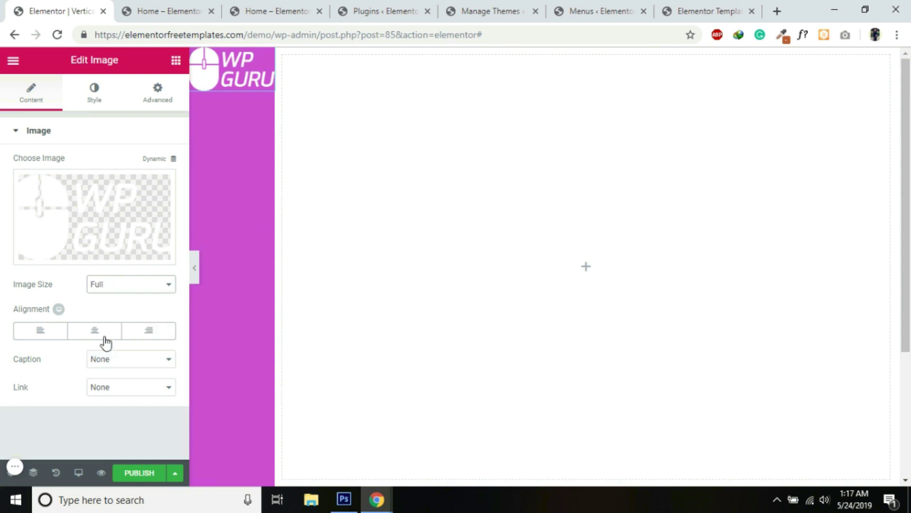
left_click(95, 97)
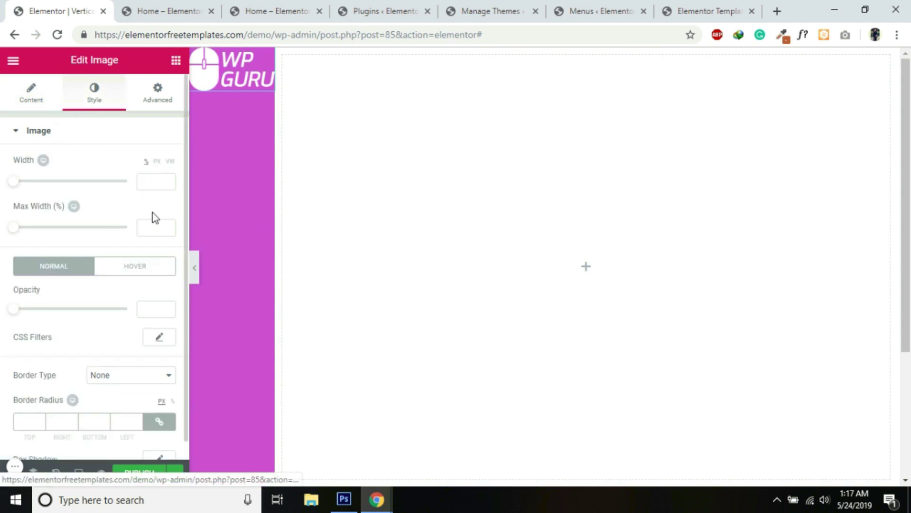
left_click(142, 182)
type("65")
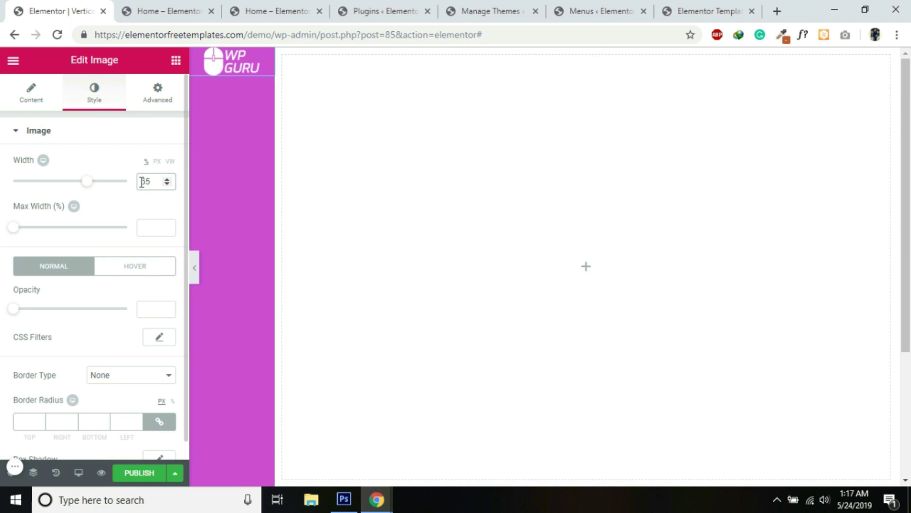
left_click(195, 269)
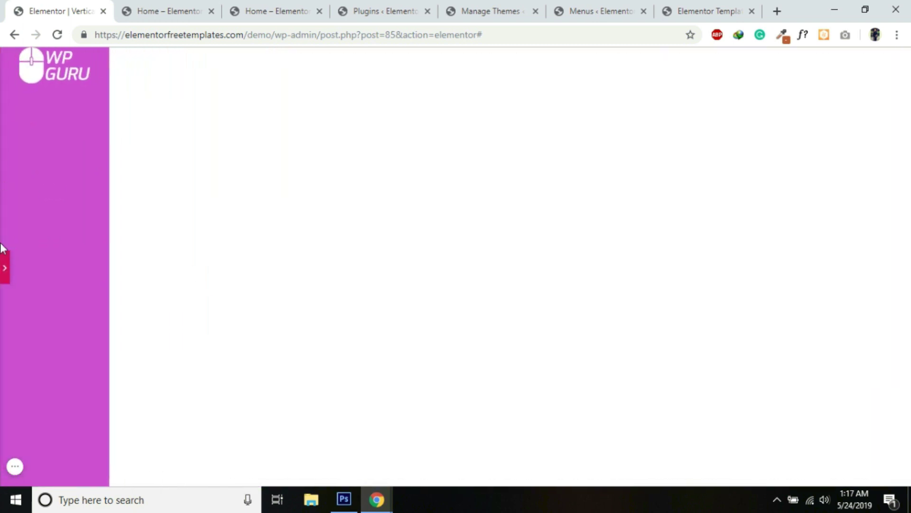
left_click(4, 269)
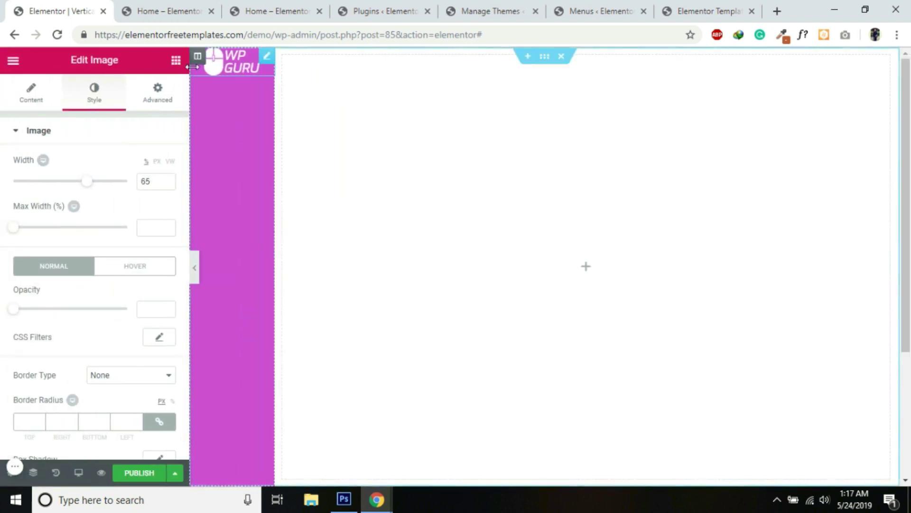
Step: Set the narrow column's padding to 10% on all sides and preview the page without the editing panel
left_click(198, 57)
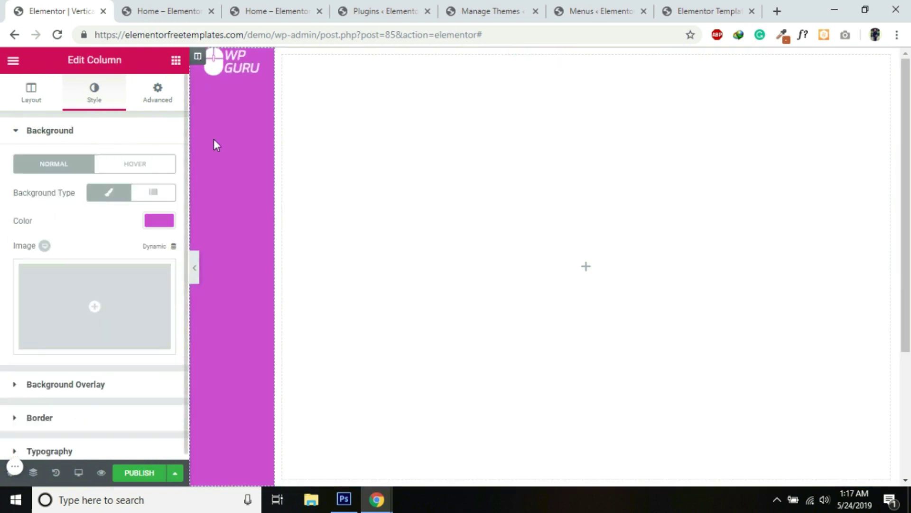
left_click(159, 95)
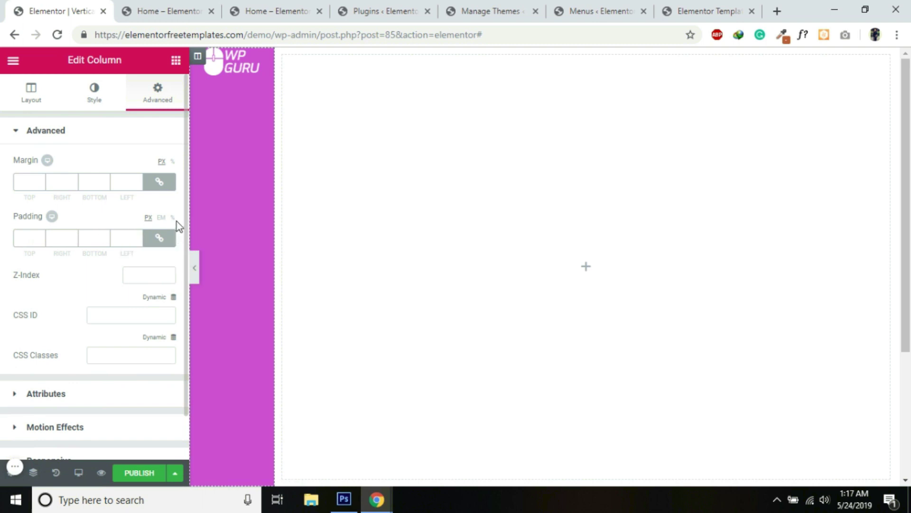
left_click(29, 236)
type("10")
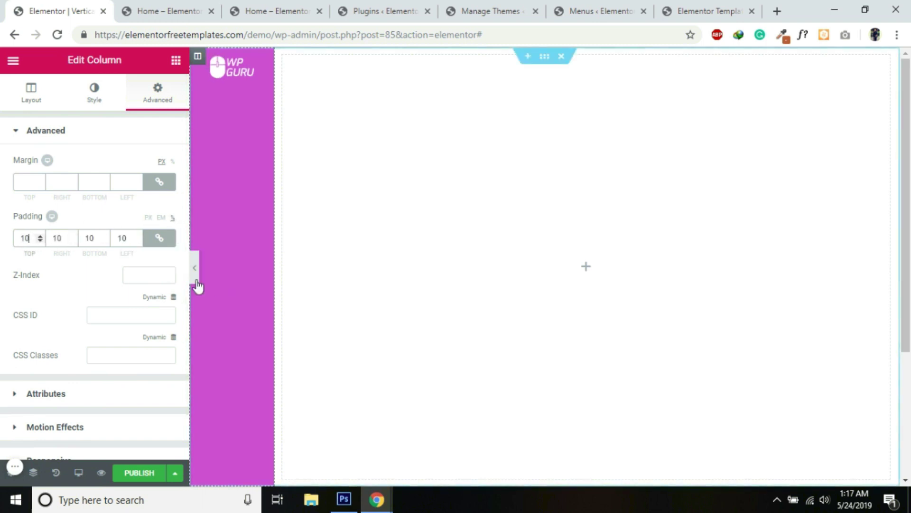
left_click(195, 267)
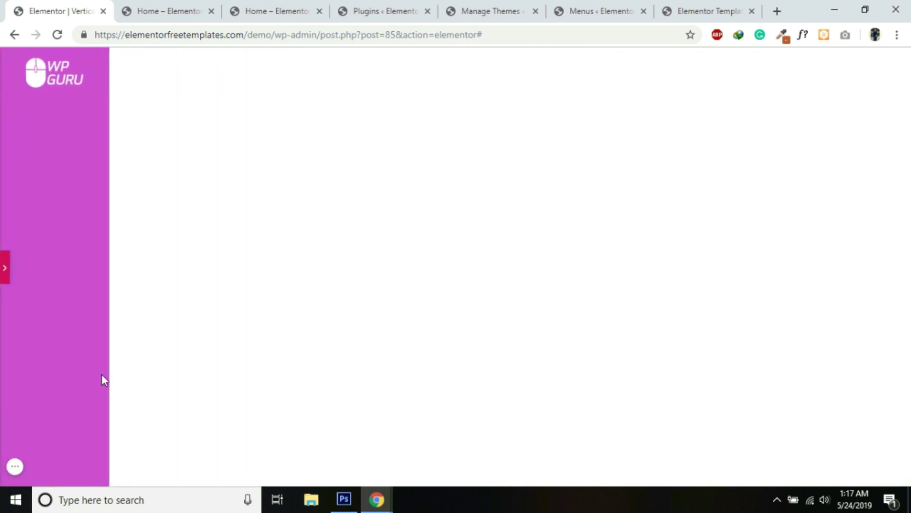
left_click(4, 268)
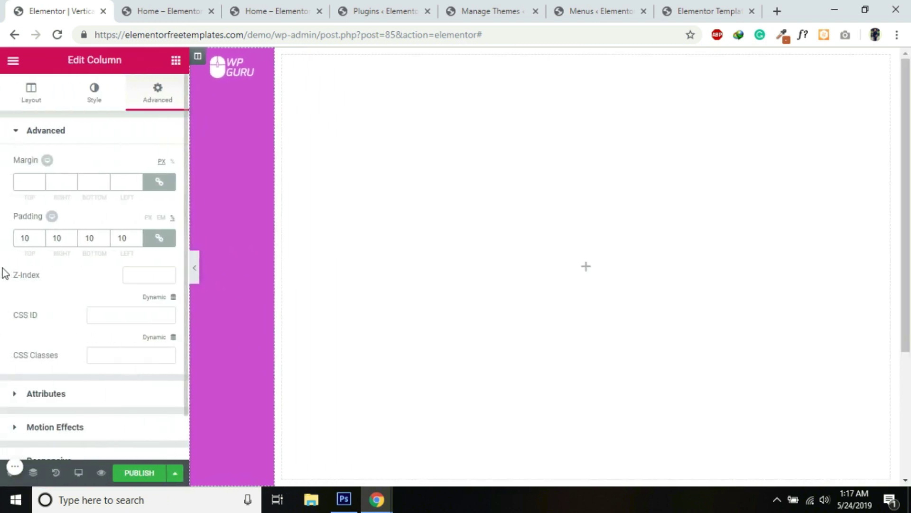
Step: Find the Nav Menu widget by searching for "nav" and place it below the logo in the narrow column
left_click(176, 61)
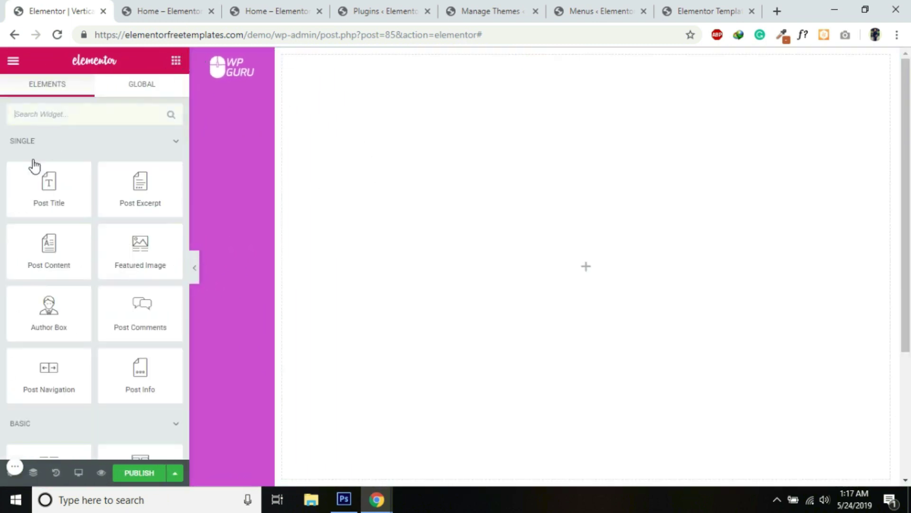
left_click(89, 114)
type("nav")
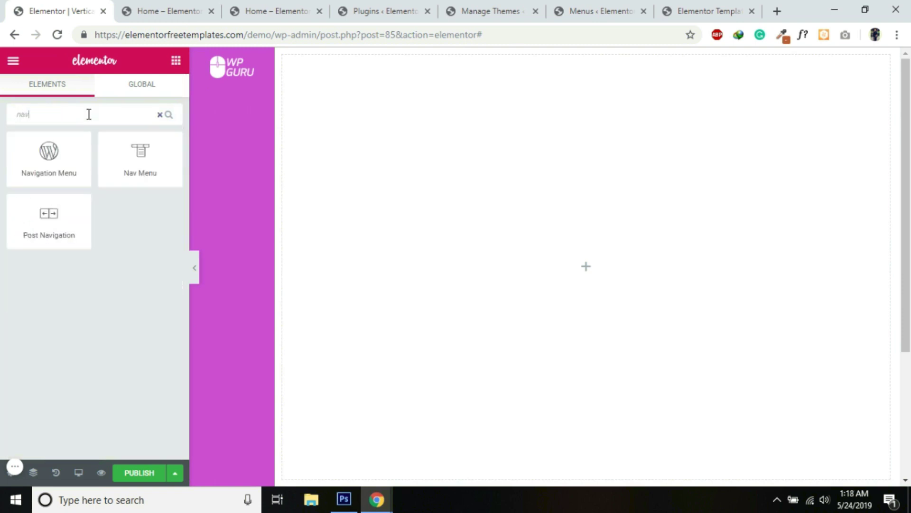
left_click_drag(122, 173, 237, 80)
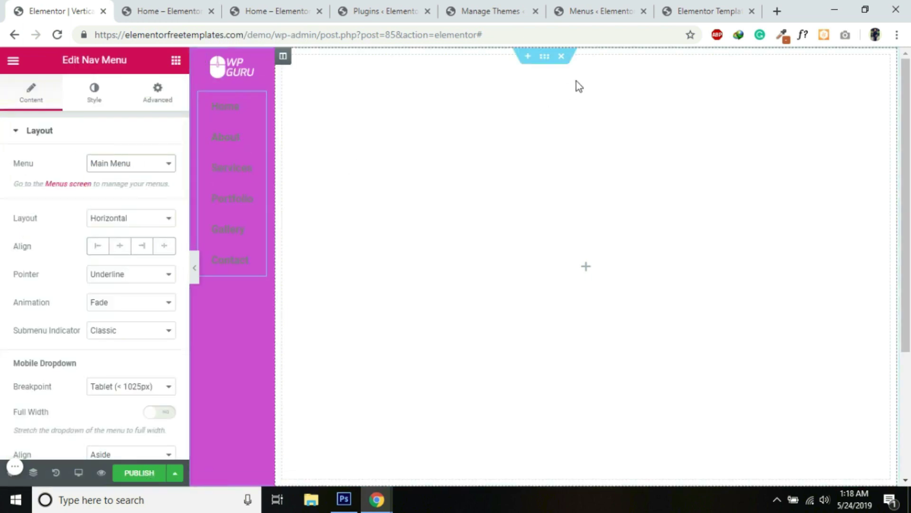
Step: Check the items of Main Menu on the WordPress Menus page and return to the Elementor editor
left_click(577, 7)
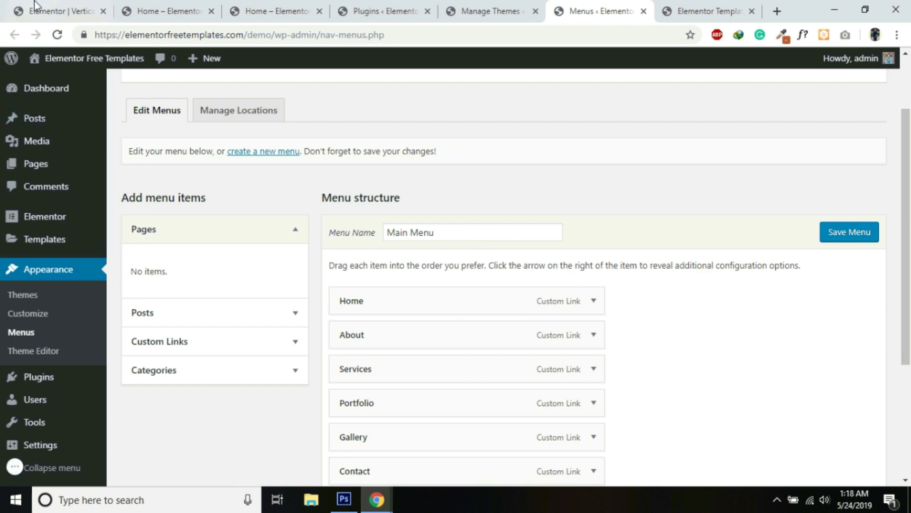
left_click(48, 6)
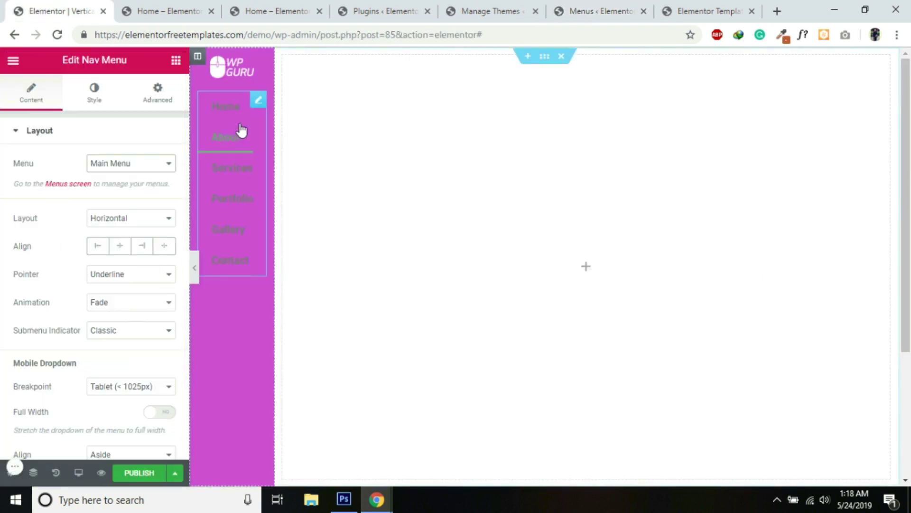
Step: Set the nav menu's normal text color to white (#ffffff) and center-align its items
left_click(94, 106)
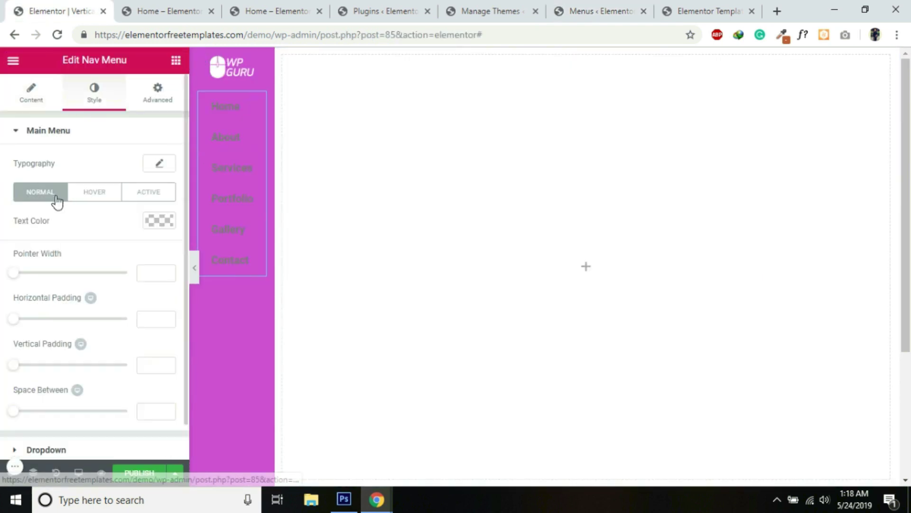
left_click(160, 223)
left_click(130, 368)
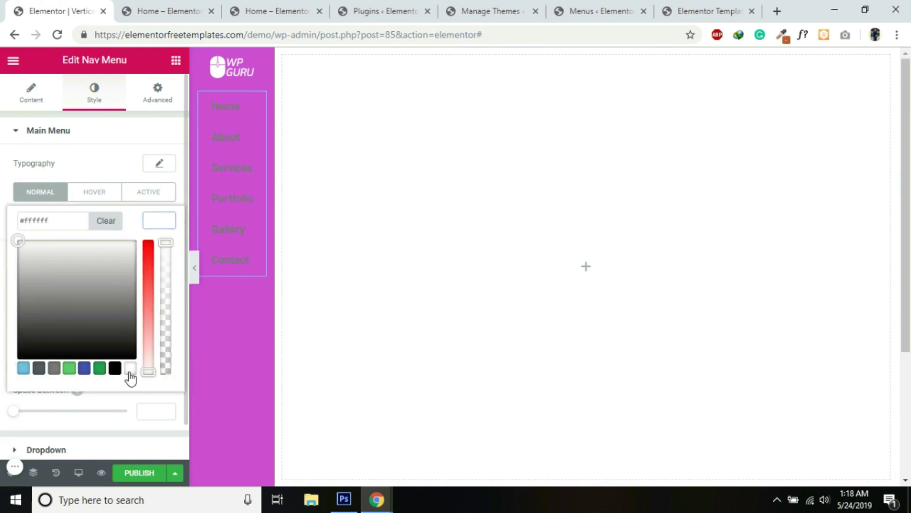
left_click(30, 104)
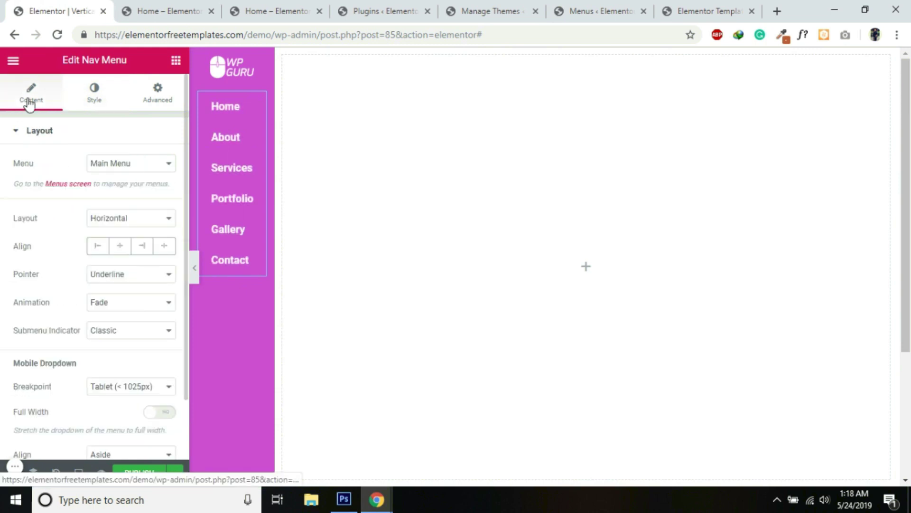
left_click(119, 250)
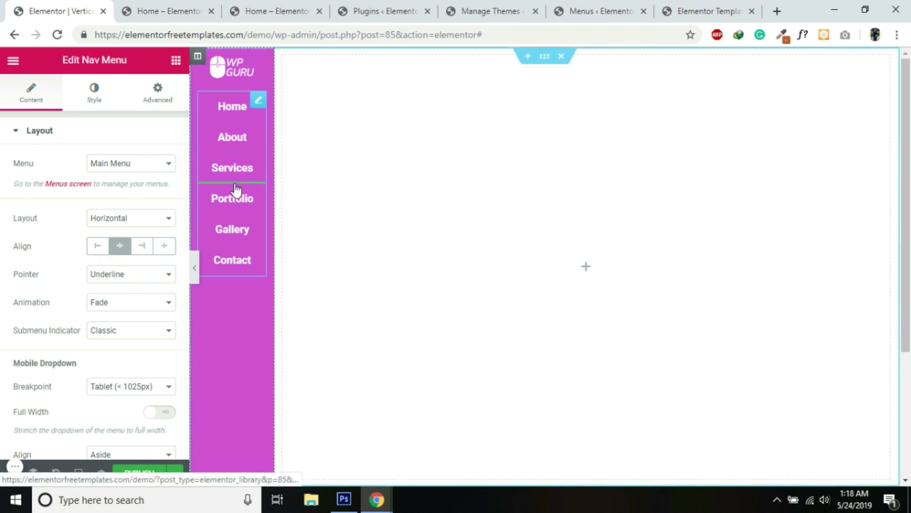
Step: Try the Overline and Double Line pointer styles on the nav menu items
left_click(121, 276)
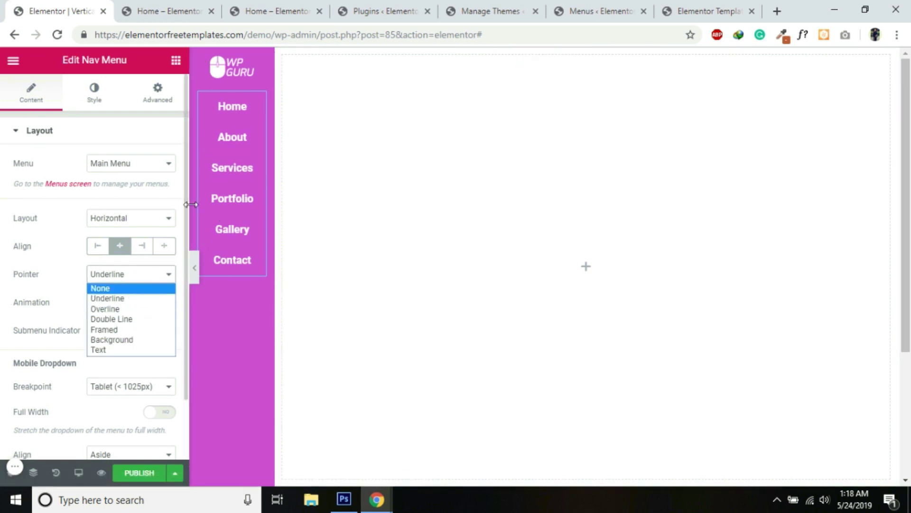
left_click(114, 308)
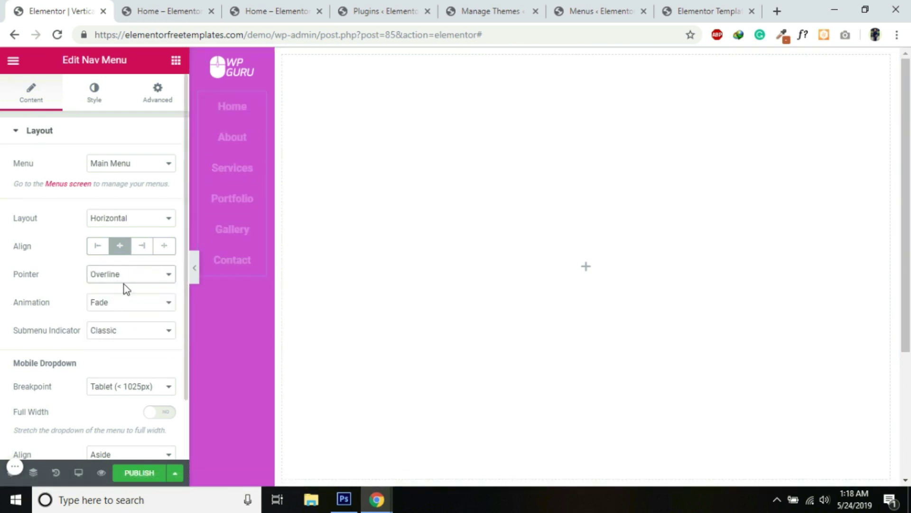
left_click(122, 275)
left_click(230, 142)
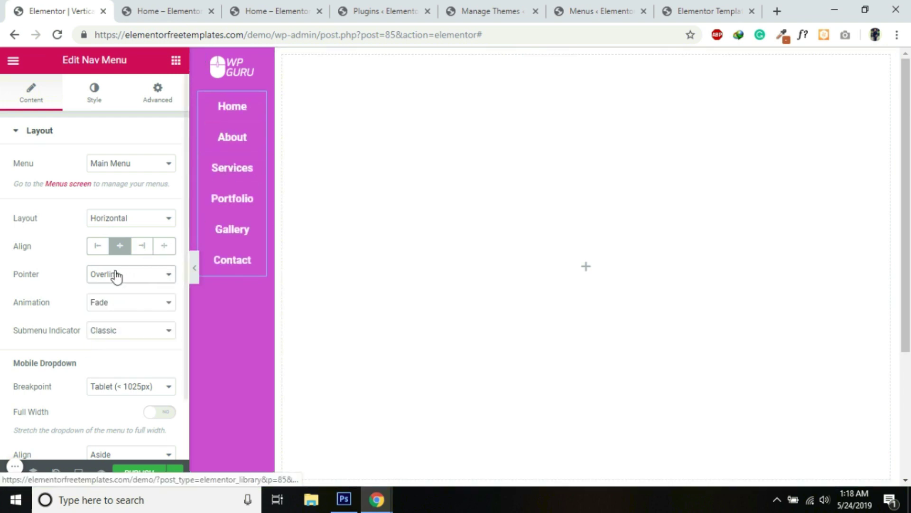
left_click(116, 276)
left_click(119, 319)
Step: Set the nav menu's pointer style to None
left_click(126, 277)
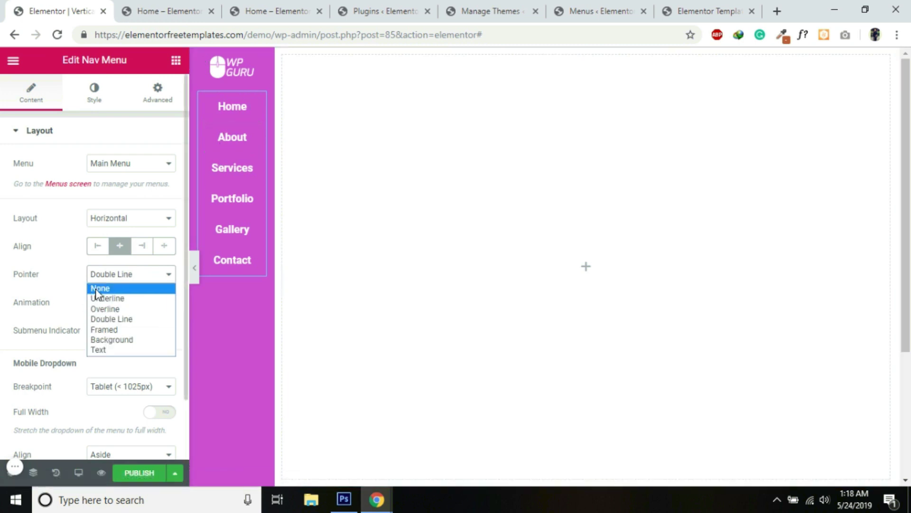
left_click(97, 290)
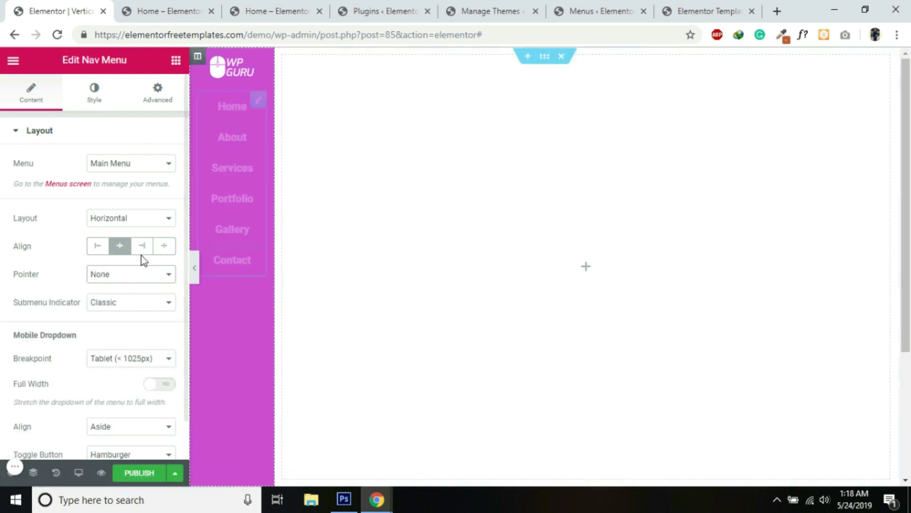
Step: Set the main menu typography to weight 400 with Uppercase transform, and preview the page without the editing panel
left_click(95, 95)
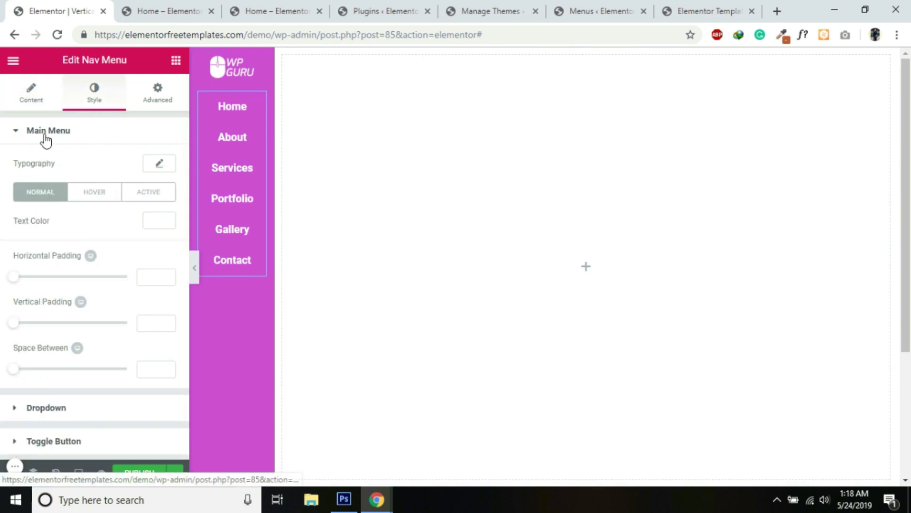
left_click(152, 221)
left_click(158, 222)
left_click(161, 164)
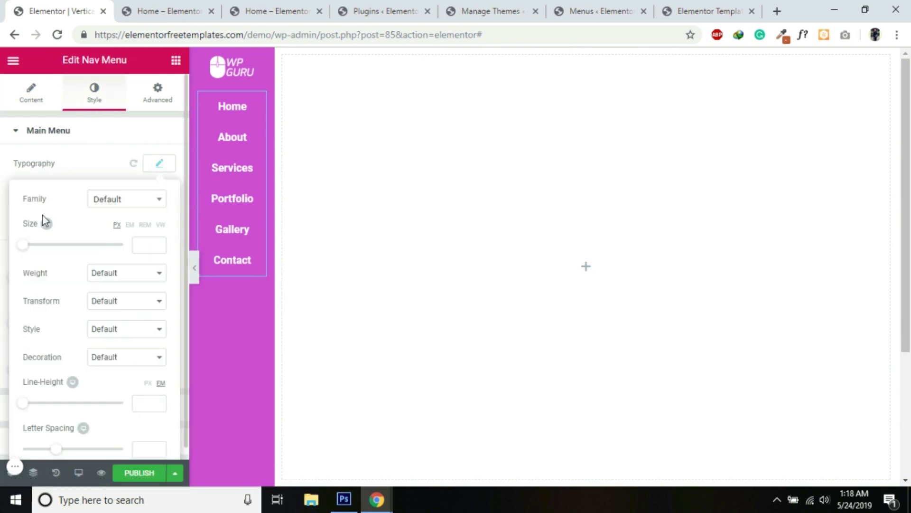
left_click(116, 278)
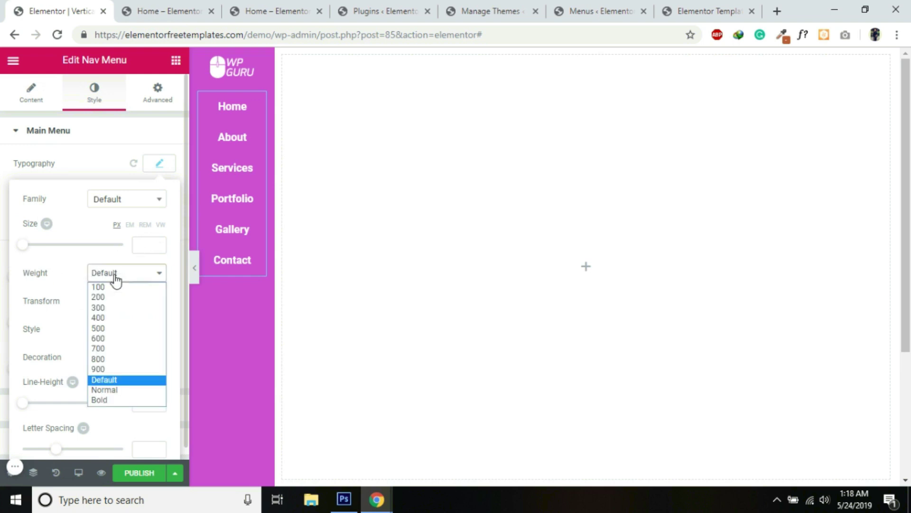
left_click(114, 319)
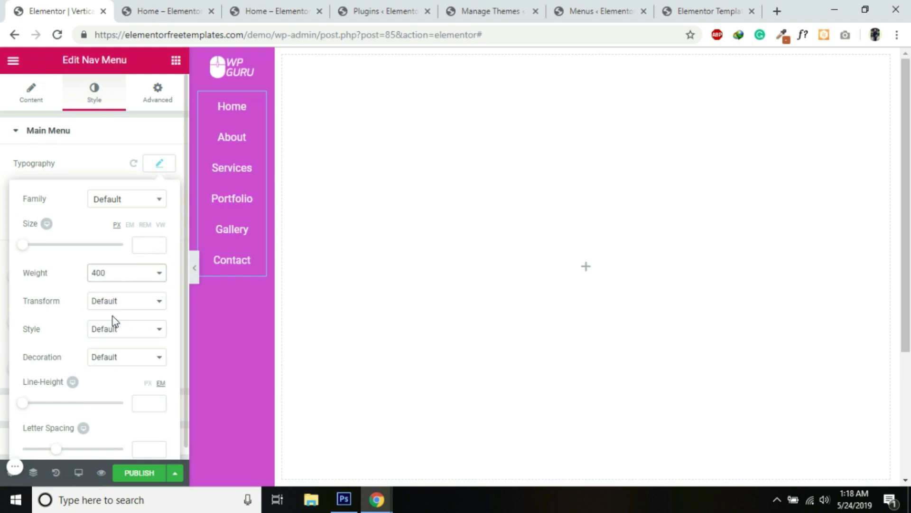
left_click(116, 304)
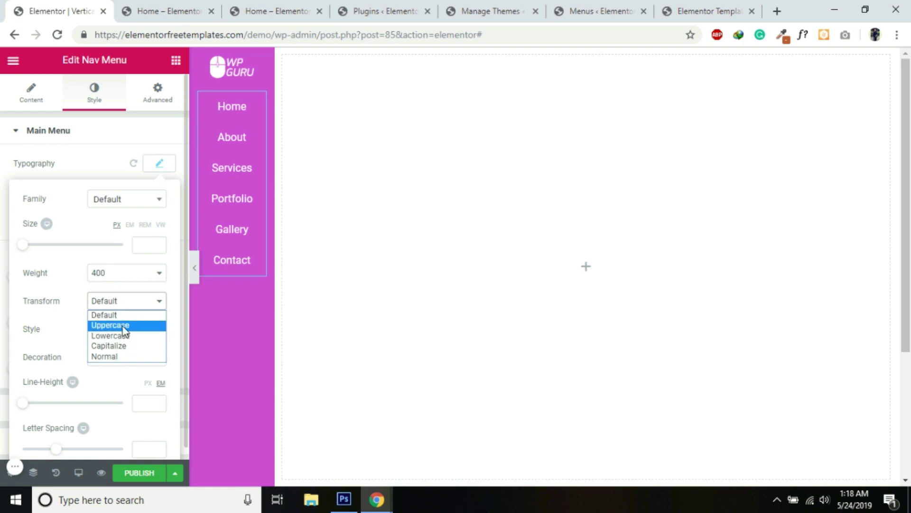
left_click(114, 325)
left_click(194, 268)
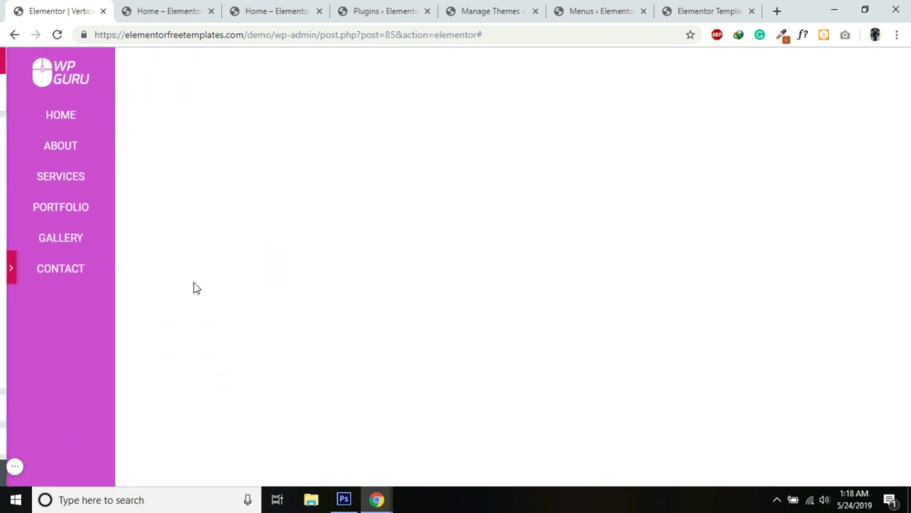
left_click(4, 269)
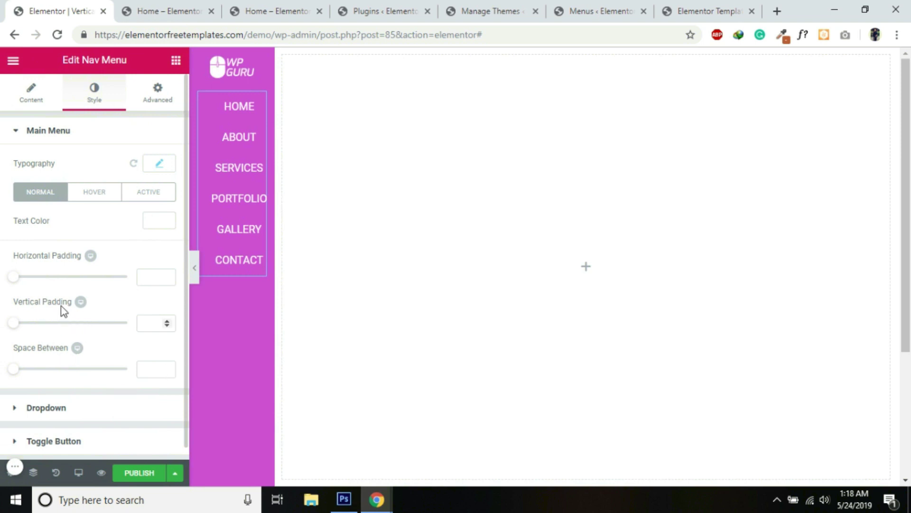
Step: Set the vertical padding of the main menu items to 25 and preview the page without the editing panel
left_click_drag(15, 327, 68, 334)
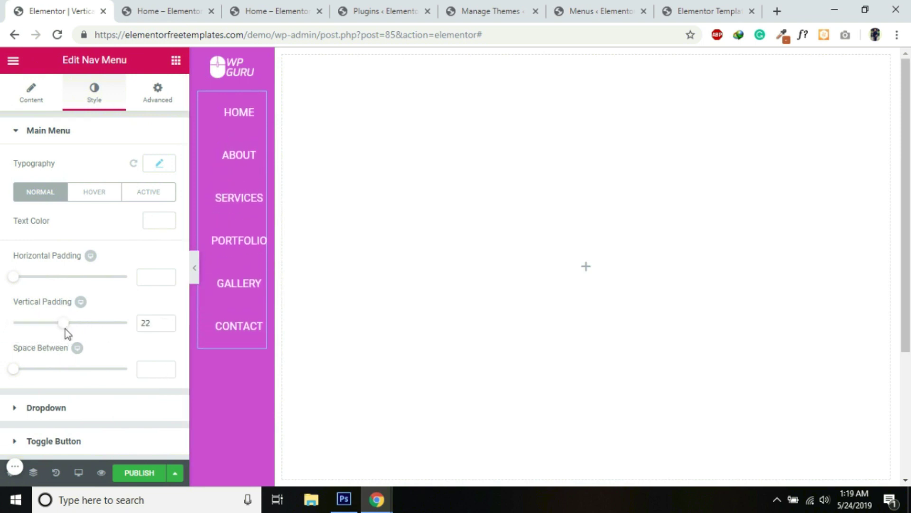
scroll(150, 324, "up", 3)
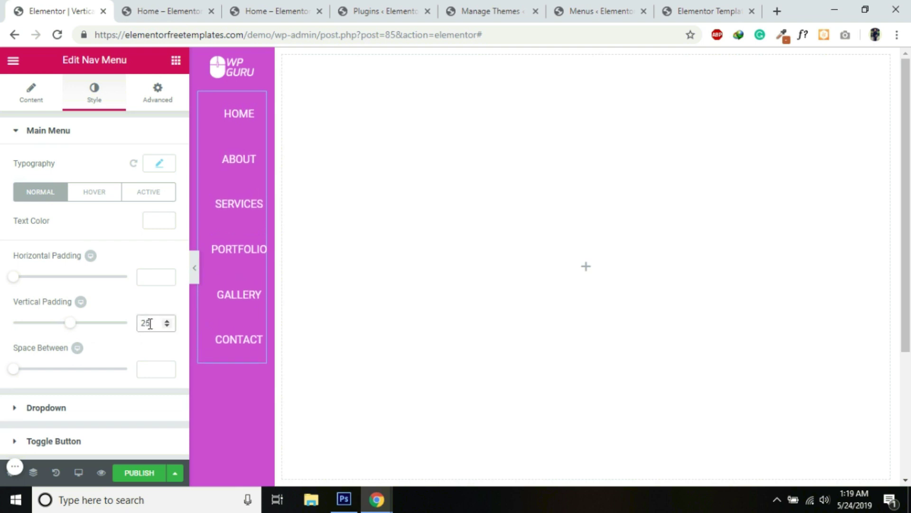
left_click(194, 268)
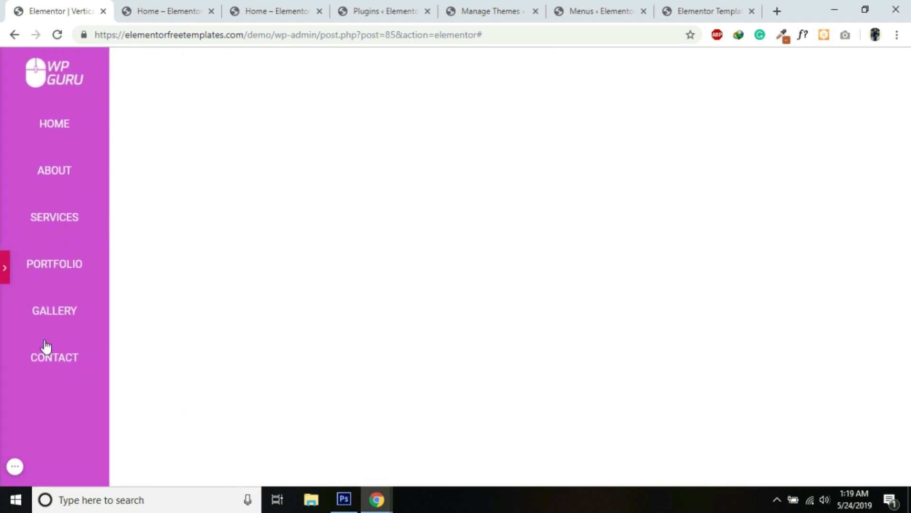
left_click(4, 271)
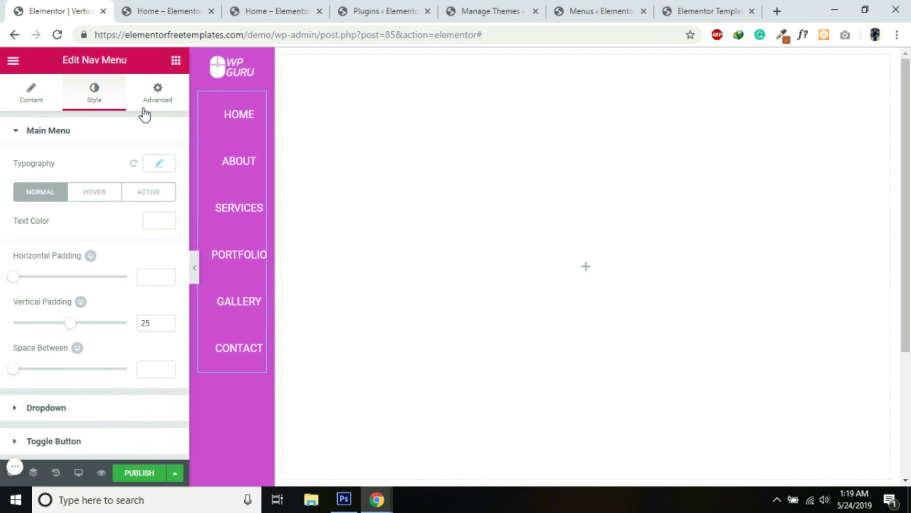
Step: Find the Social Icons widget by searching for "soc" and place it below the nav menu in the narrow column
left_click(175, 62)
left_click(69, 116)
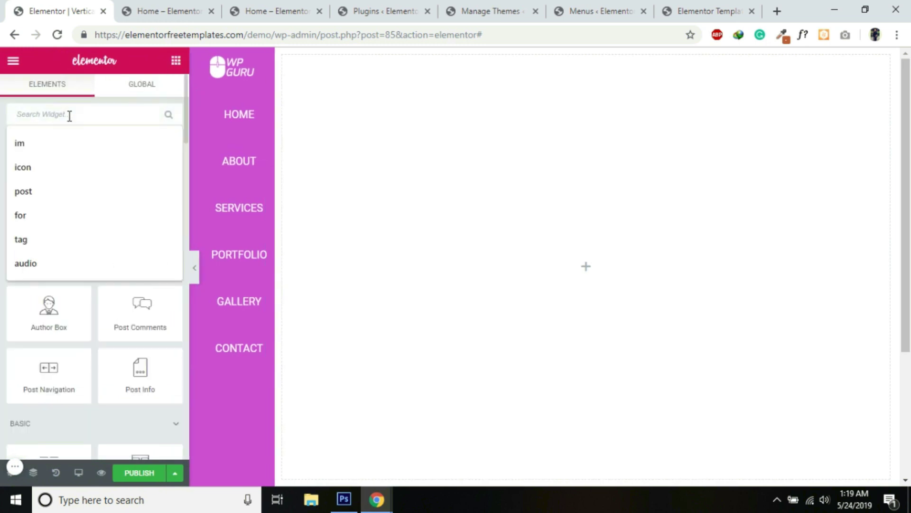
type("soc")
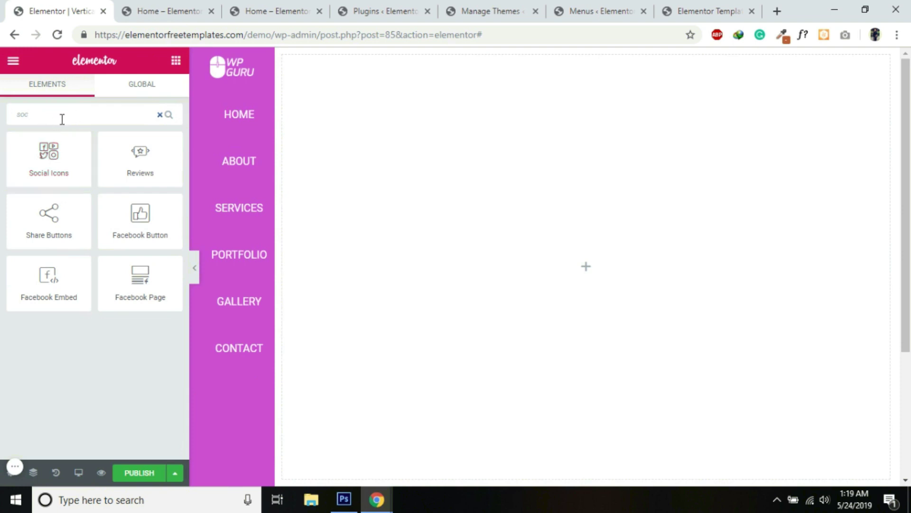
left_click_drag(37, 165, 238, 369)
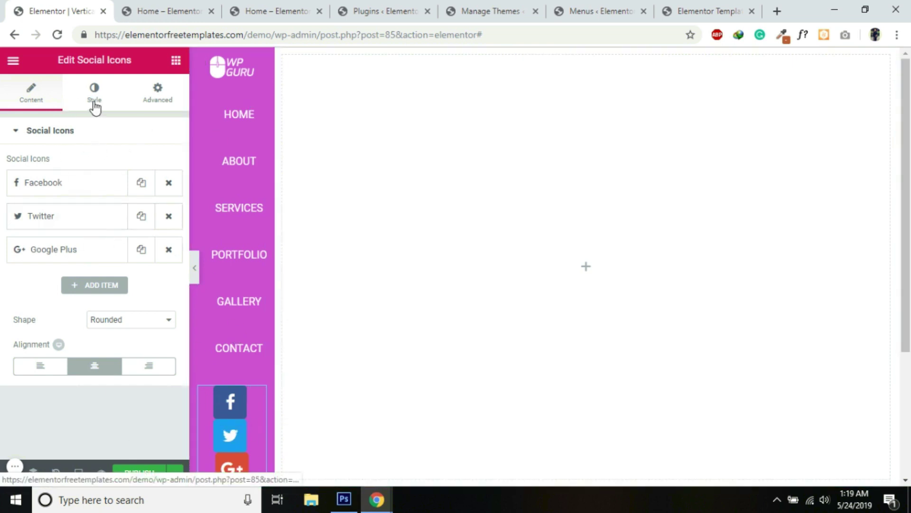
Step: Set the social icons' shape to Circle and their size to 15, and preview the page without the editing panel
left_click(132, 321)
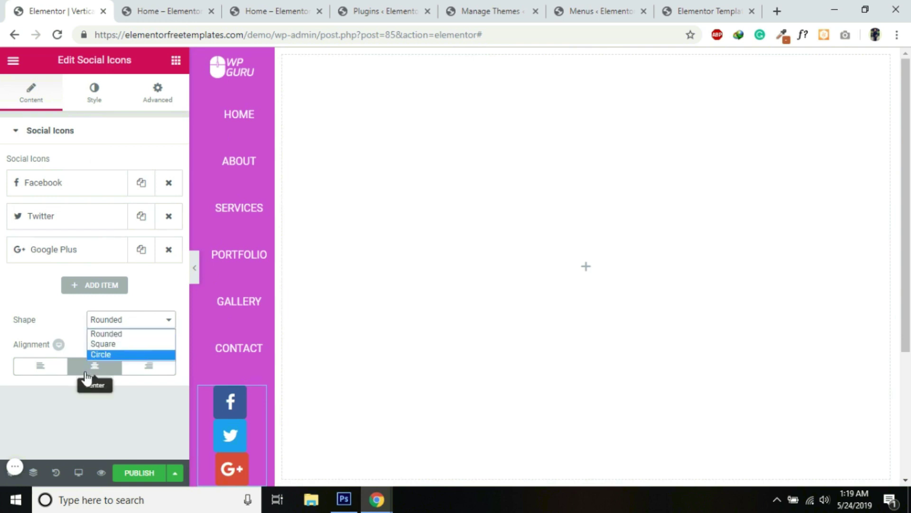
left_click(97, 356)
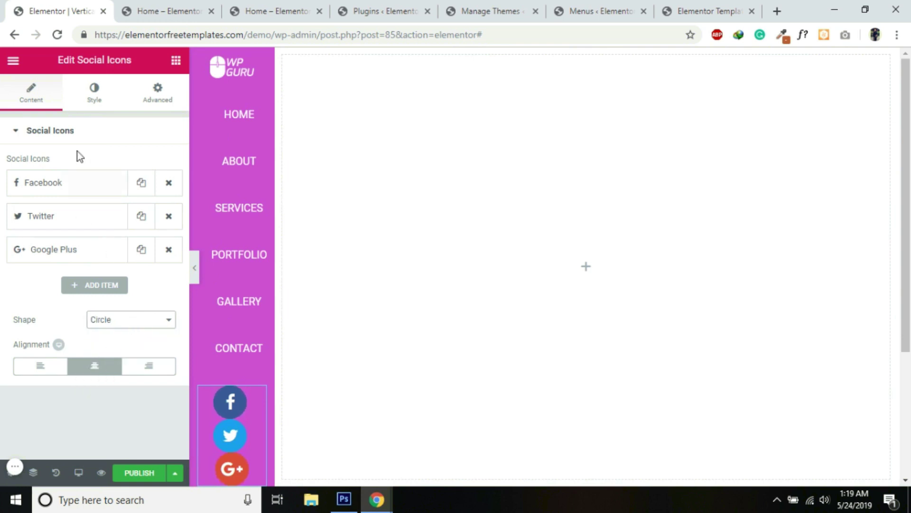
left_click(96, 95)
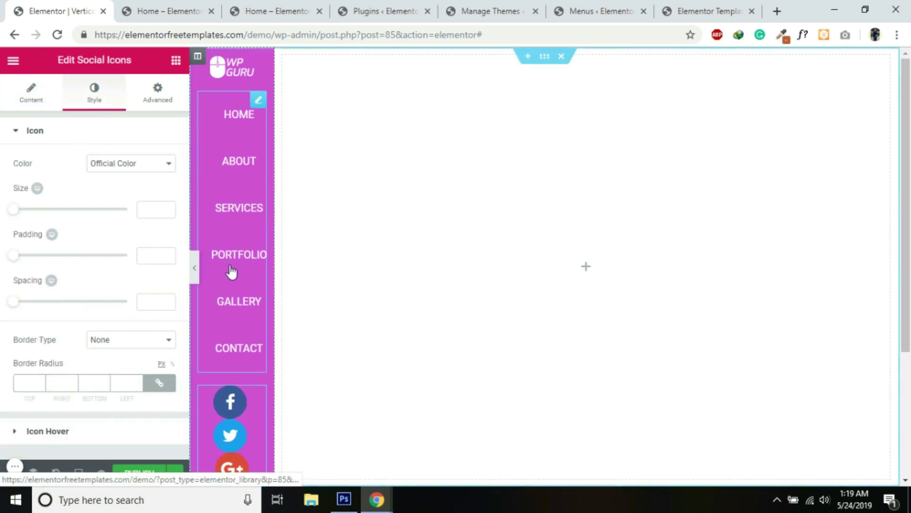
scroll(232, 271, "down", 1)
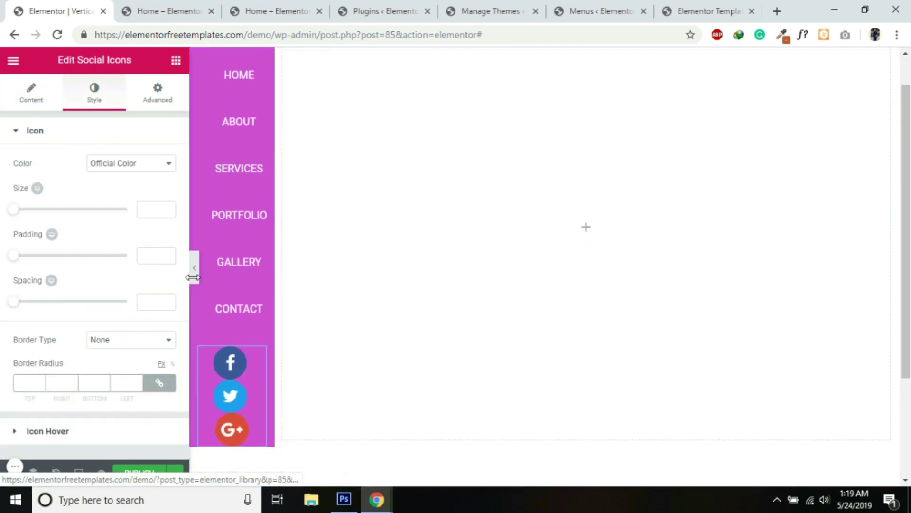
left_click(156, 202)
type("15")
scroll(199, 266, "up", 1)
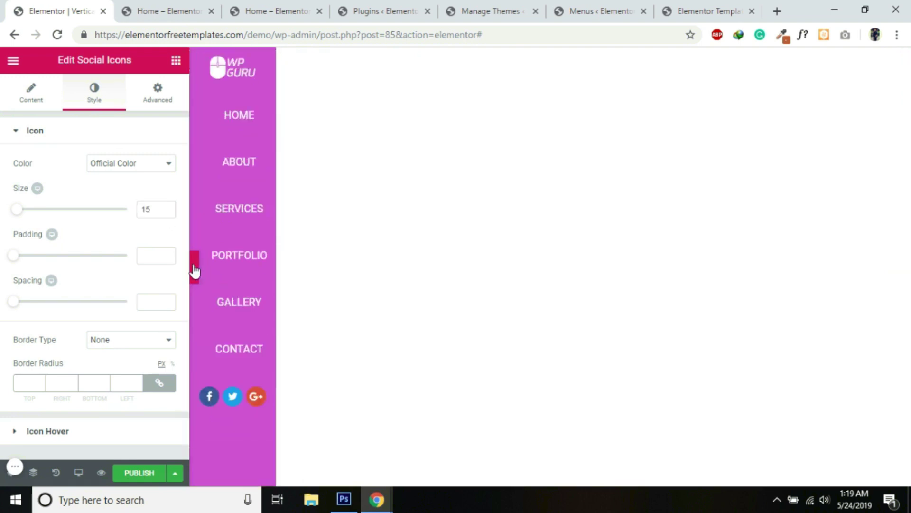
left_click(194, 267)
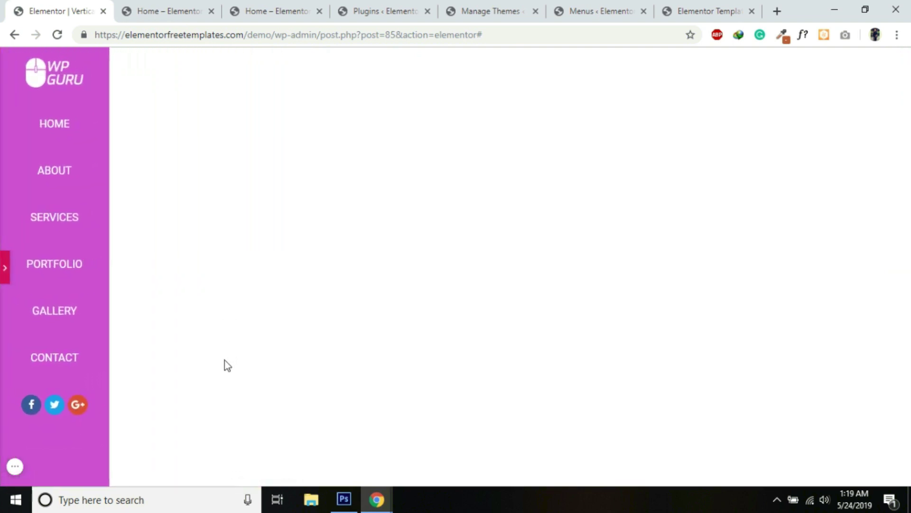
left_click(4, 268)
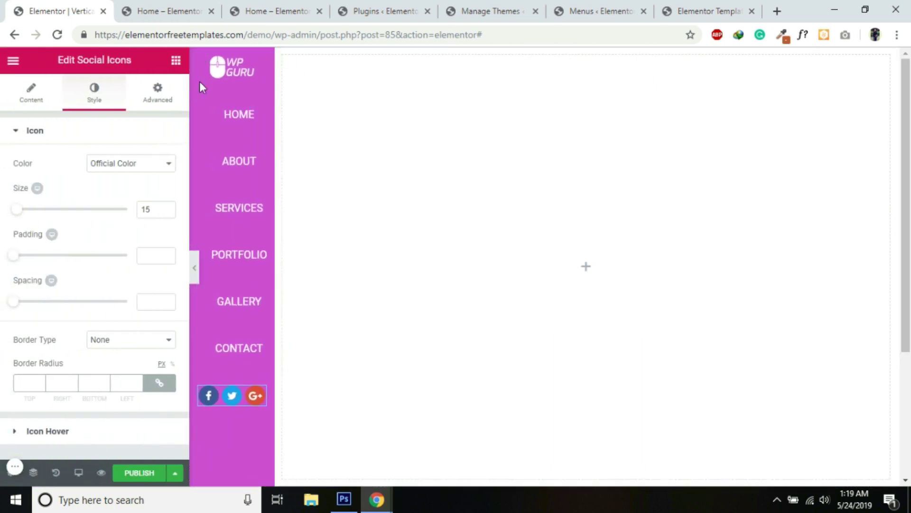
Step: Set the vertical alignment of the narrow menu column to Space Between and preview the page without the editing panel
left_click(199, 57)
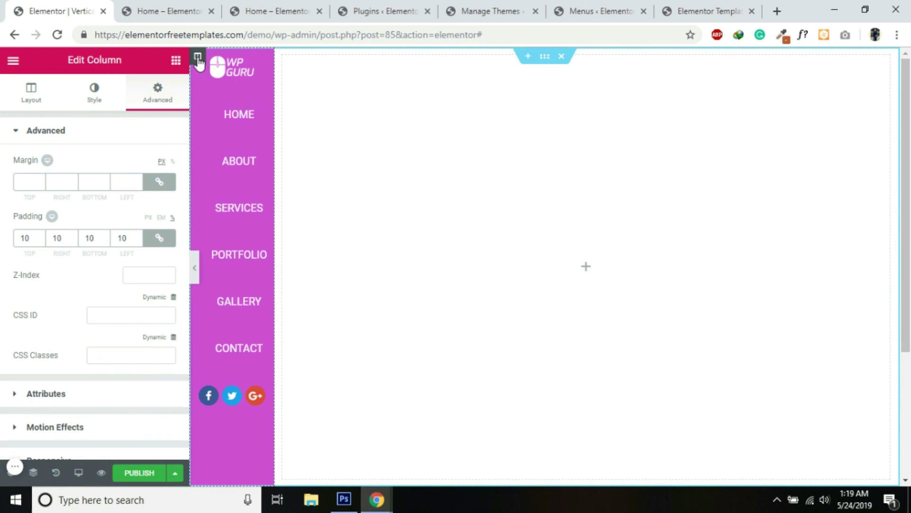
left_click(29, 95)
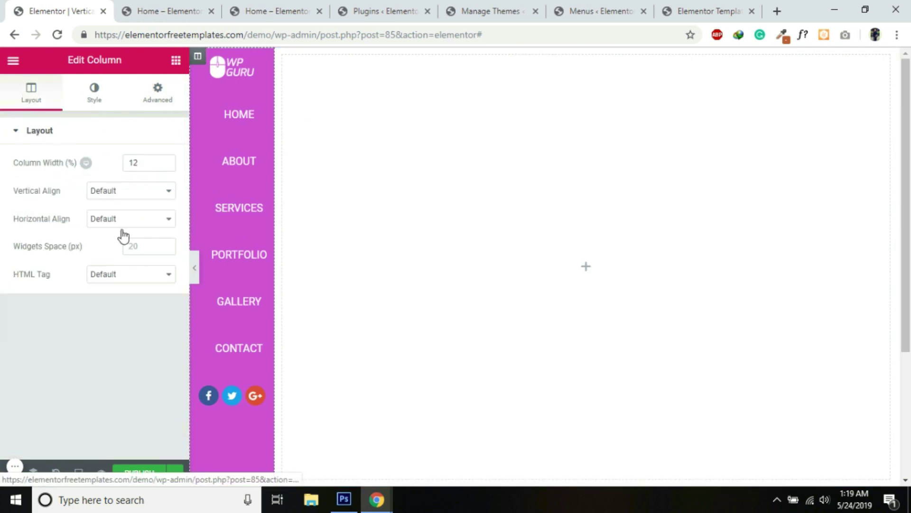
left_click(113, 195)
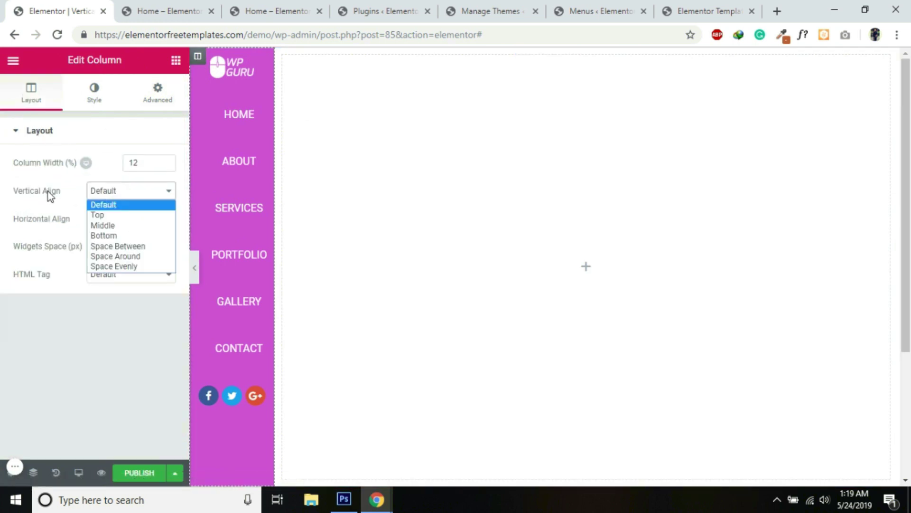
left_click(117, 246)
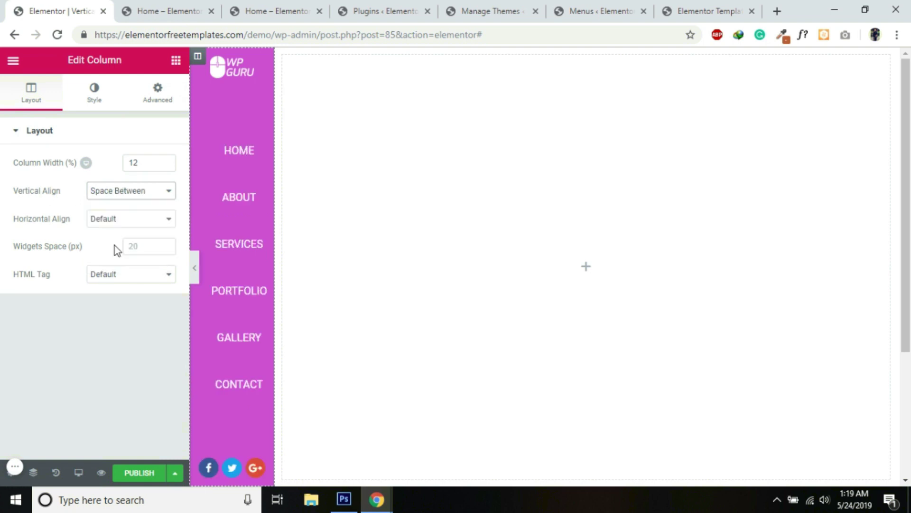
left_click(195, 265)
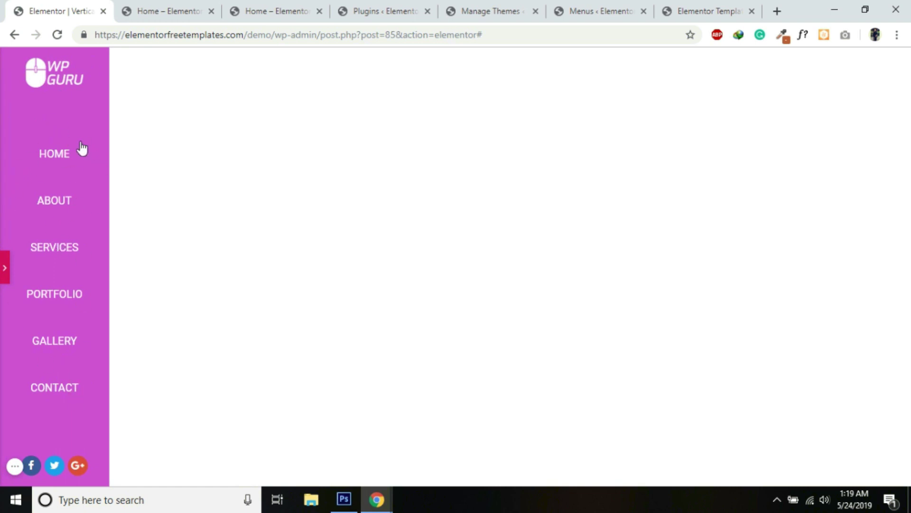
Step: Bring back the editing panel and place a Post Content widget in the wide empty column
left_click(4, 269)
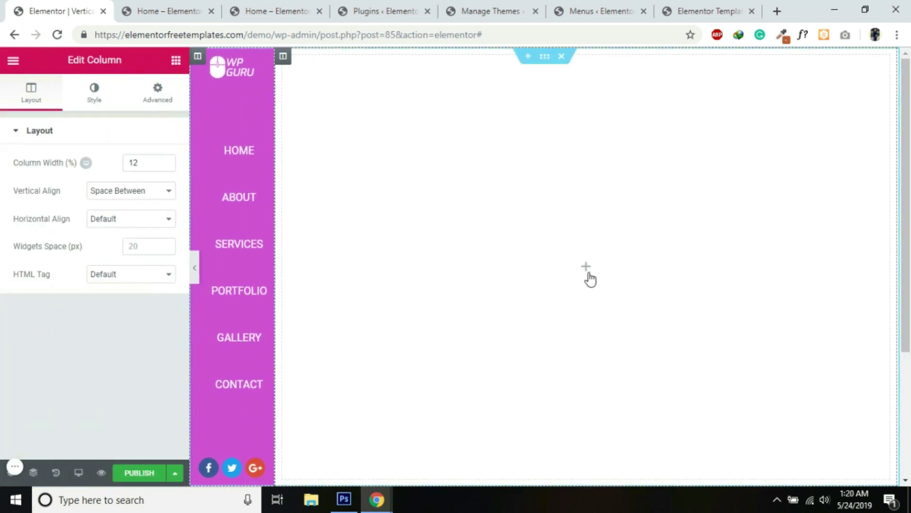
left_click(588, 276)
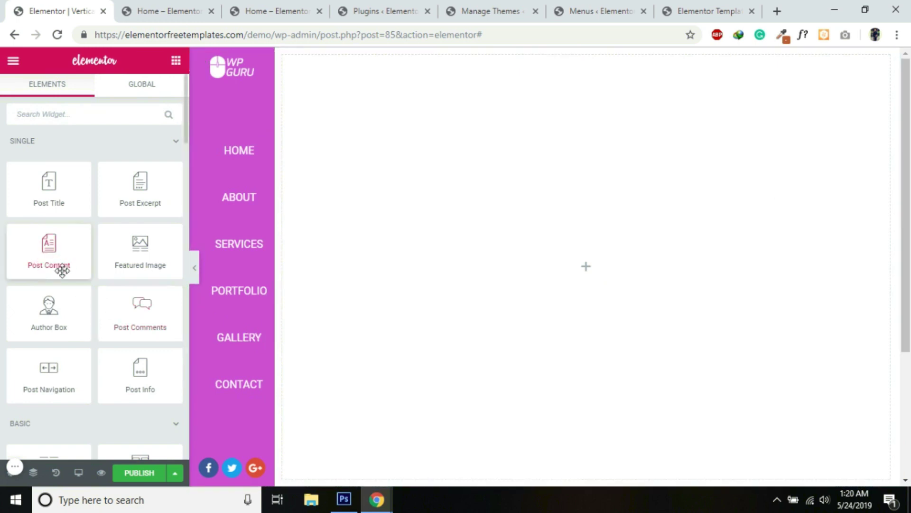
left_click_drag(48, 254, 545, 273)
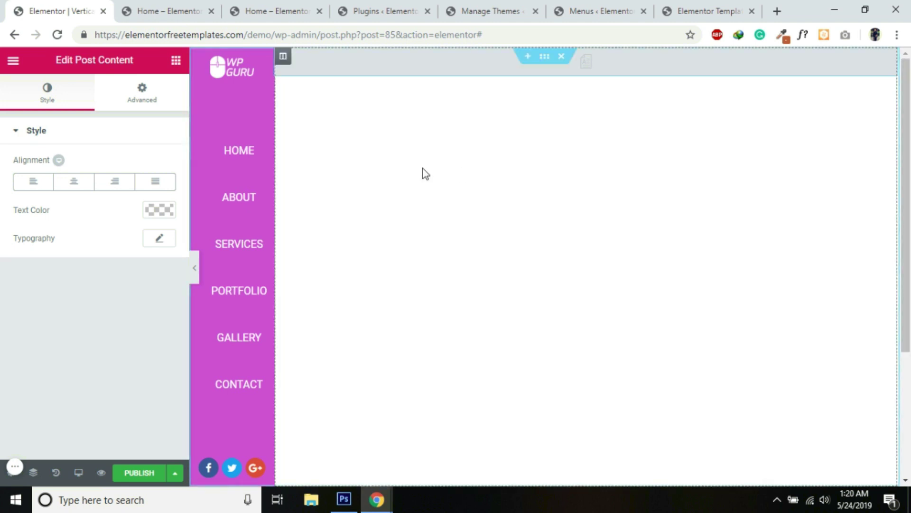
Step: Add a new two-column section above the menu section, using the one-third and two-thirds structure
left_click(526, 57)
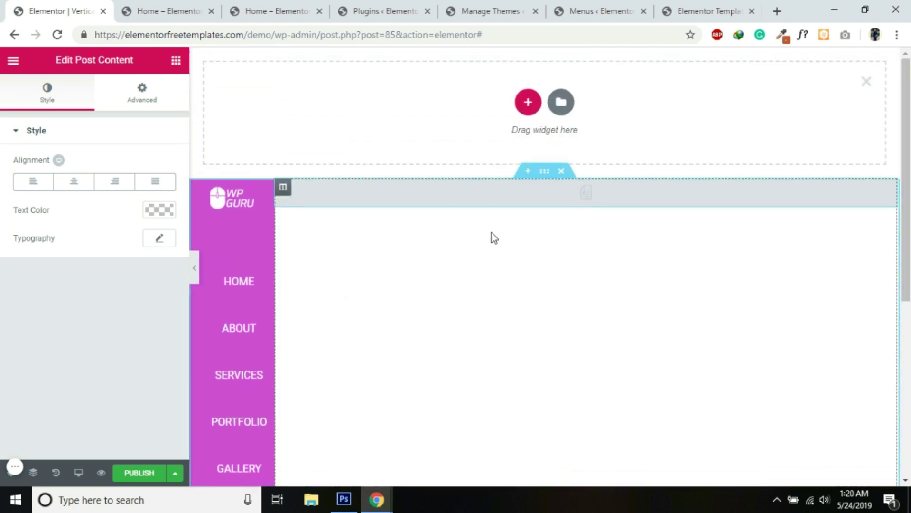
left_click(534, 108)
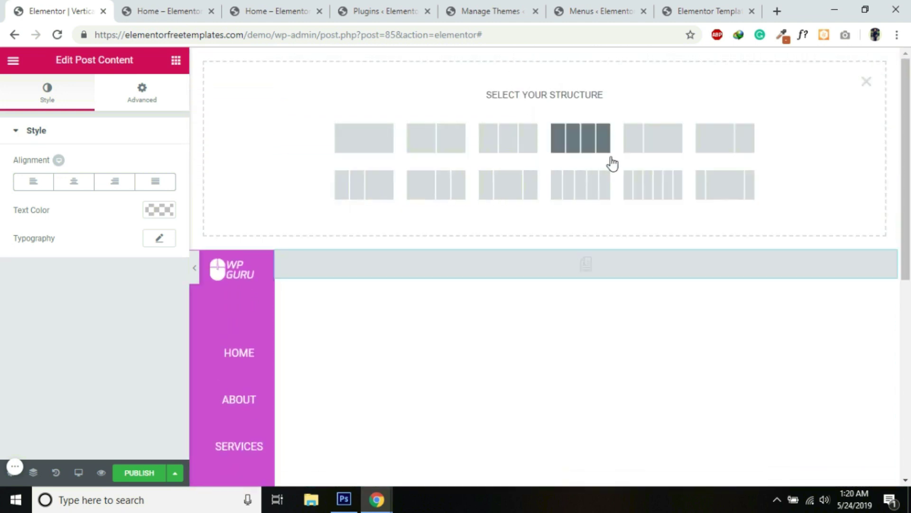
left_click(641, 145)
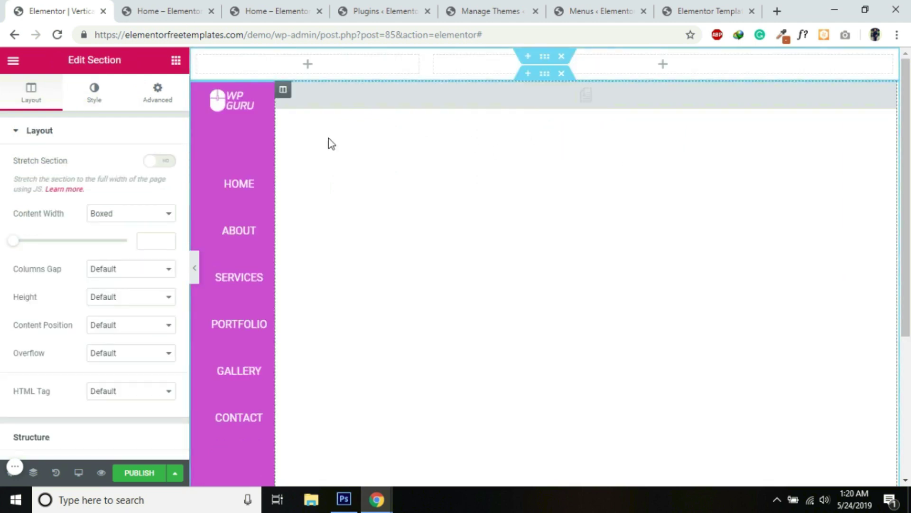
Step: Copy the background color code of the narrow menu column
left_click(198, 90)
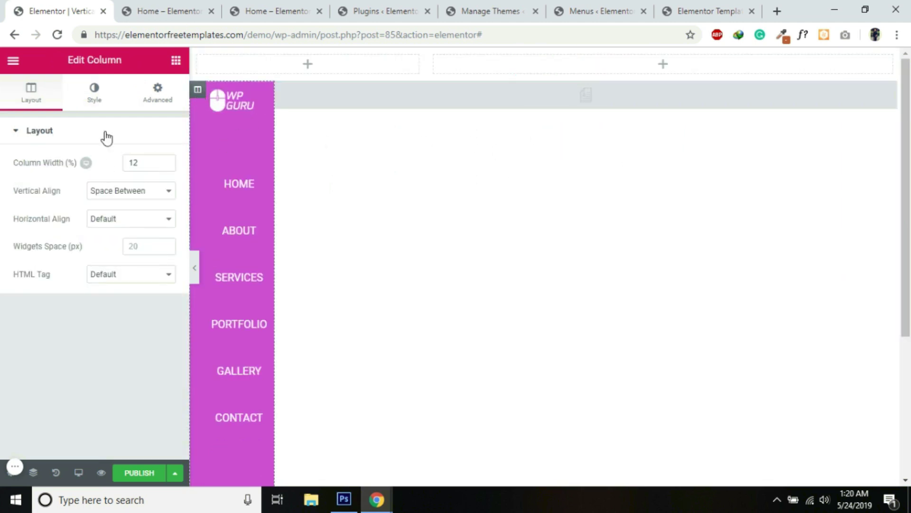
left_click(93, 97)
left_click(159, 220)
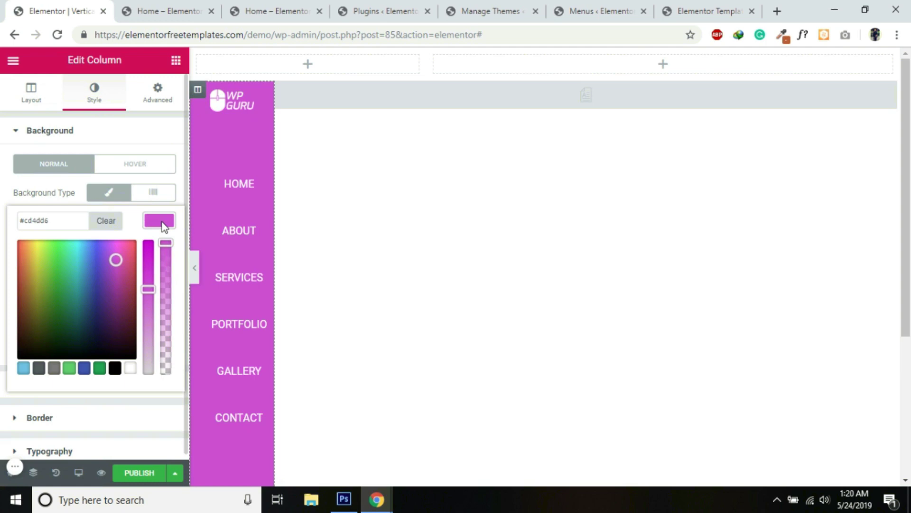
triple_click(56, 220)
key("ctrl+c")
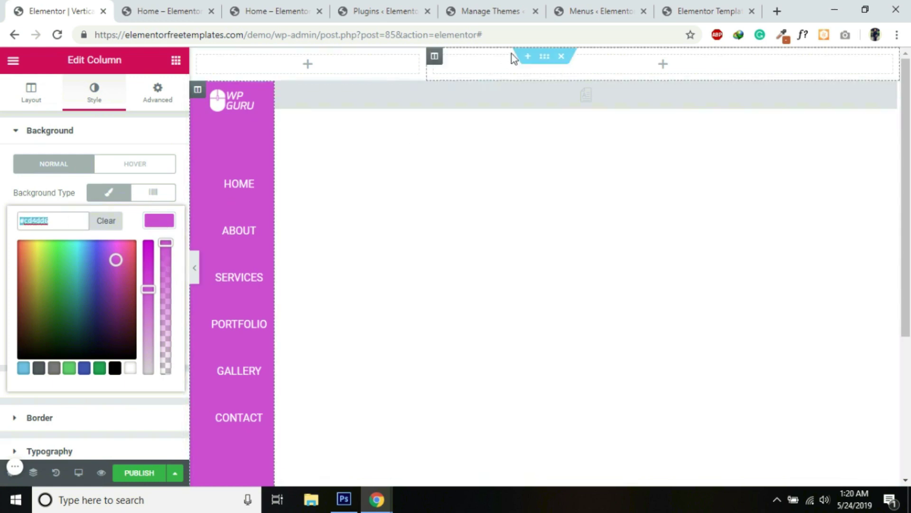
Step: Set the new top section's content width to Full Width and give it a classic background in the copied color #cd4dd6
left_click(544, 57)
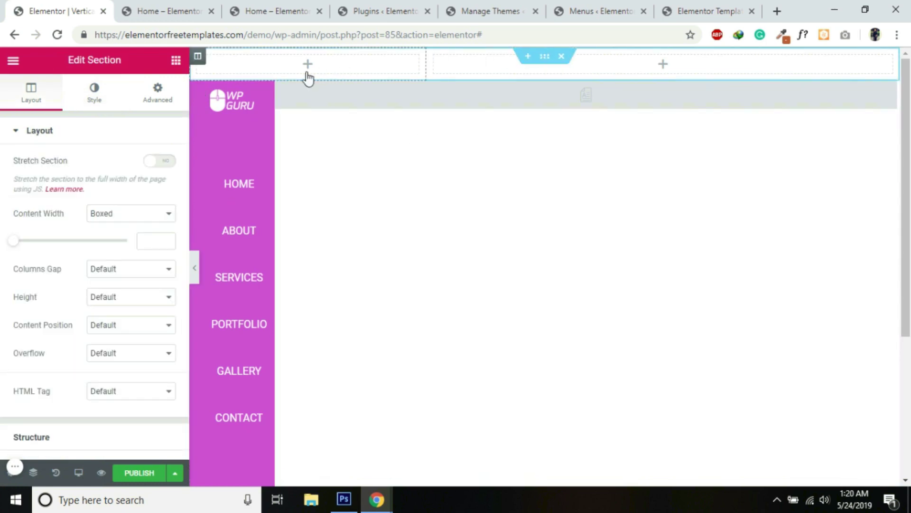
left_click(118, 213)
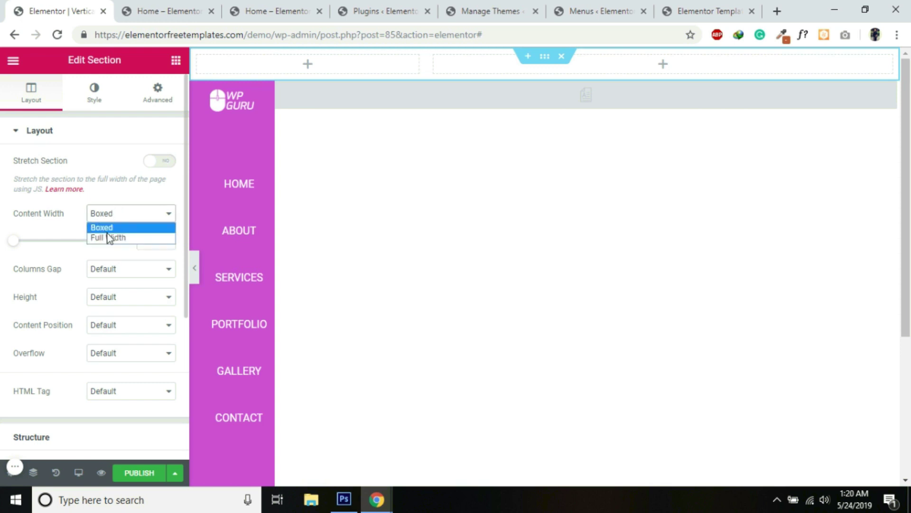
left_click(110, 238)
left_click(95, 102)
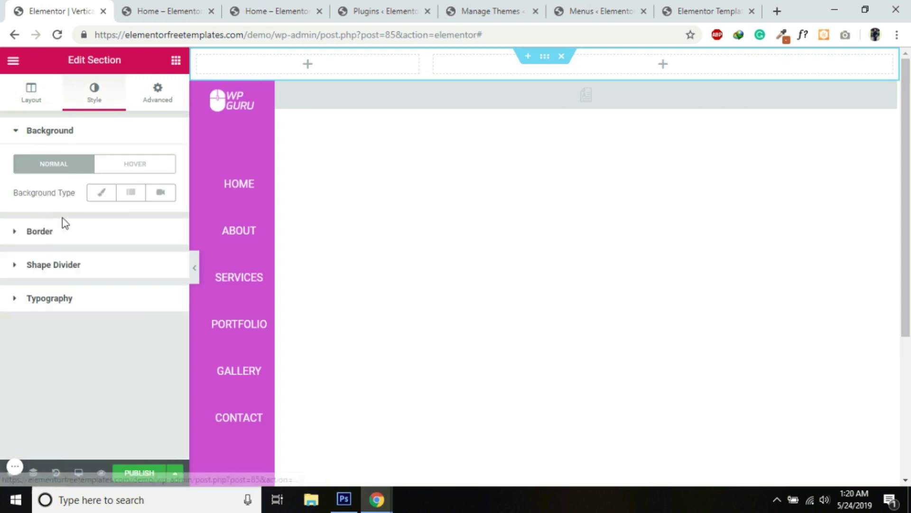
left_click(102, 193)
left_click(159, 220)
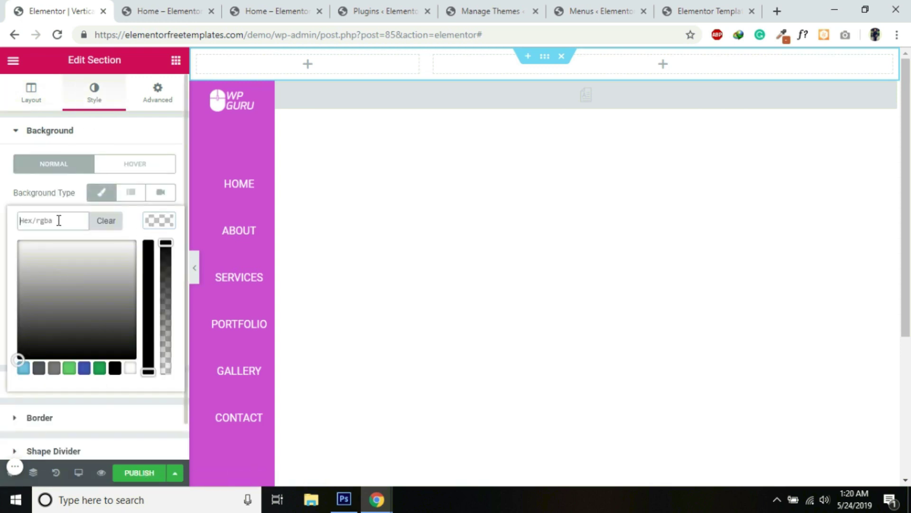
key("ctrl+v")
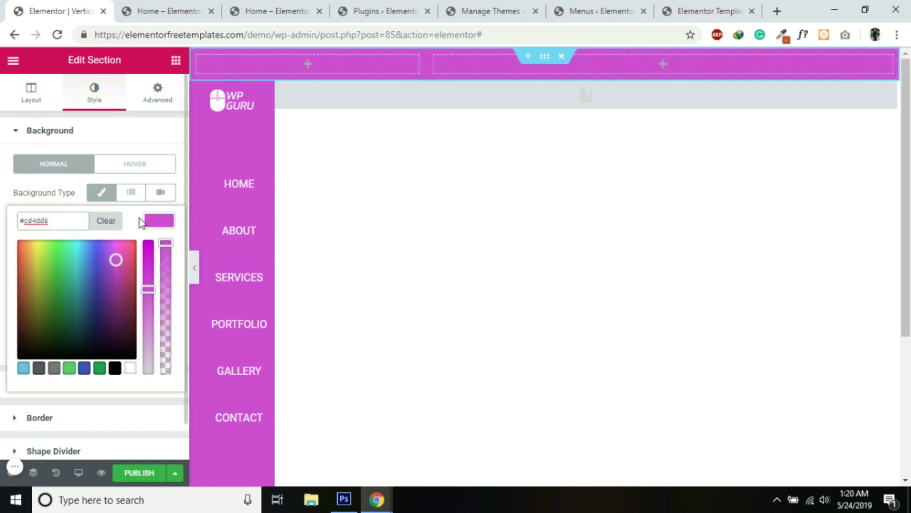
left_click(159, 223)
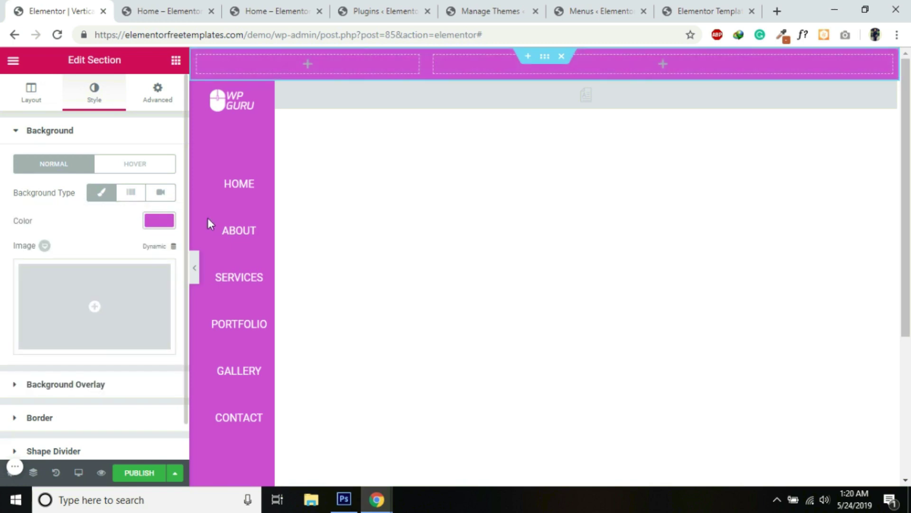
Step: Switch to the Tablet preview and copy the logo image from the narrow menu column into the top section's first column
left_click(78, 473)
left_click(52, 412)
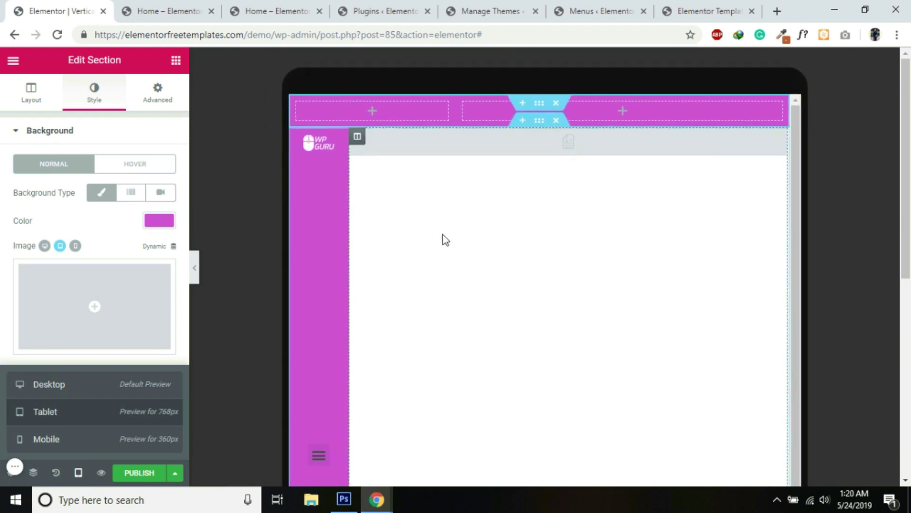
right_click(331, 148)
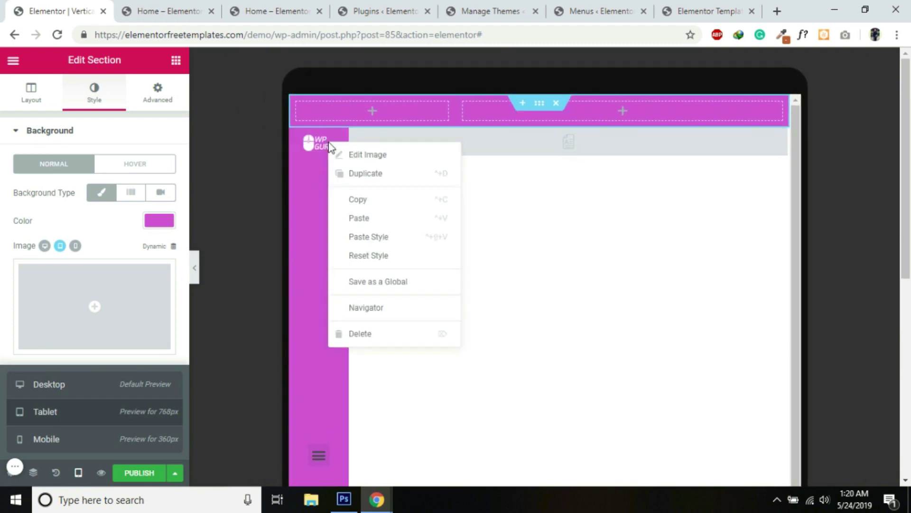
left_click(350, 197)
right_click(364, 101)
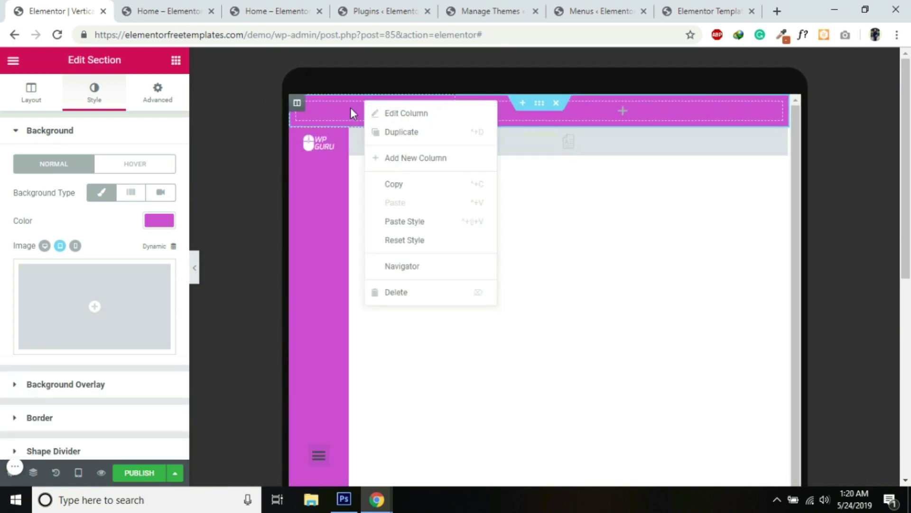
left_click(371, 111)
right_click(372, 114)
left_click(394, 124)
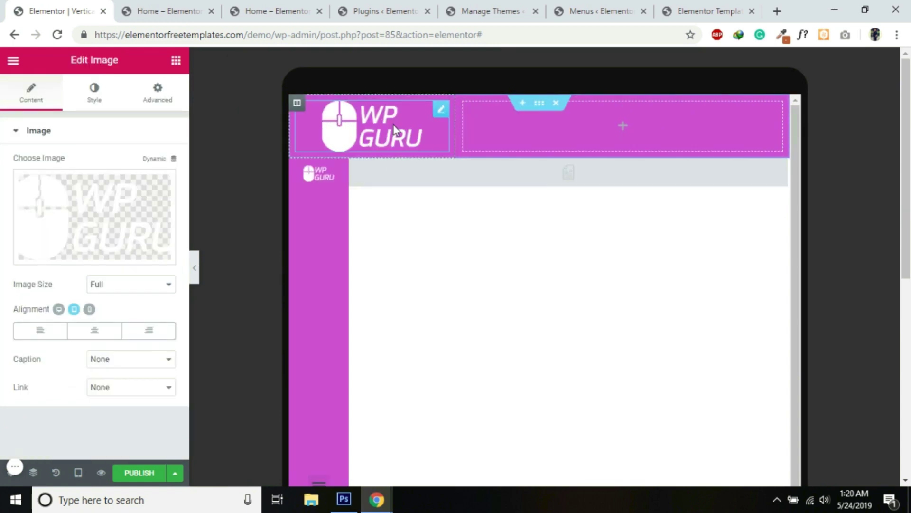
Step: Align the copied logo in the top section to the left and set its tablet width to 50%
left_click(41, 340)
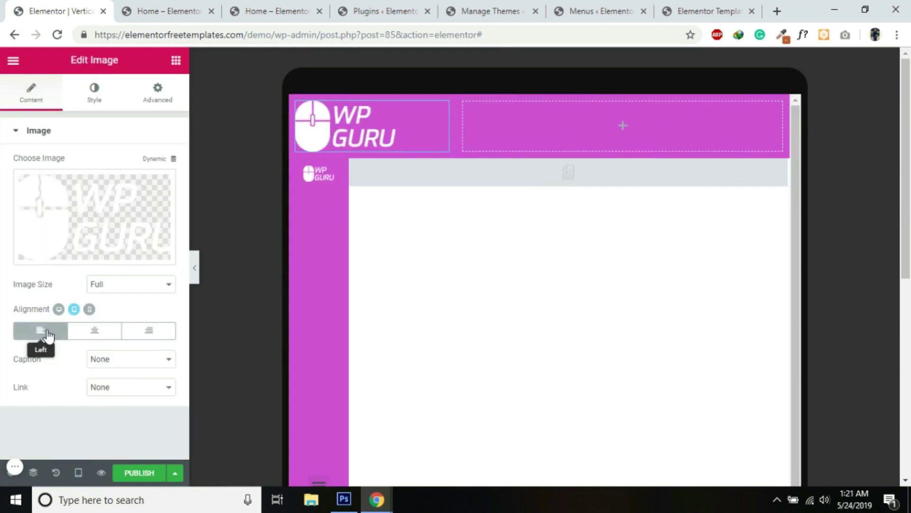
left_click(84, 102)
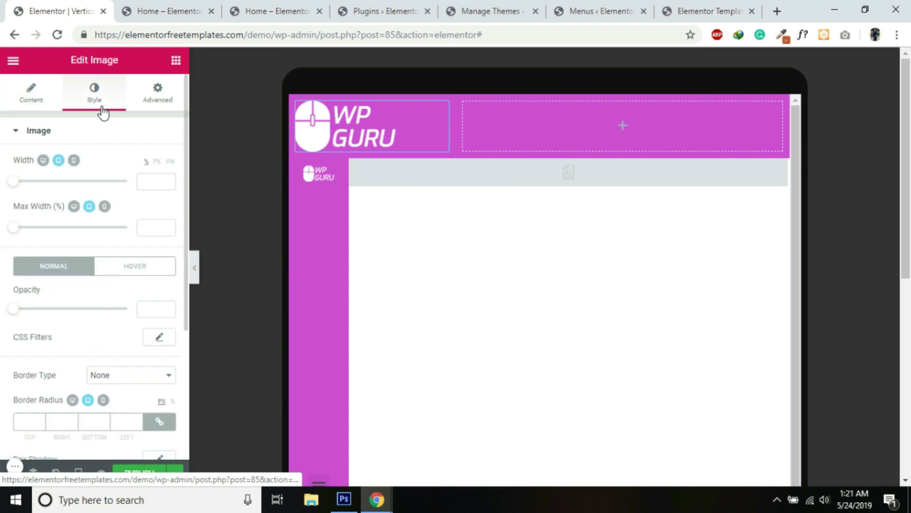
left_click(155, 180)
type("50")
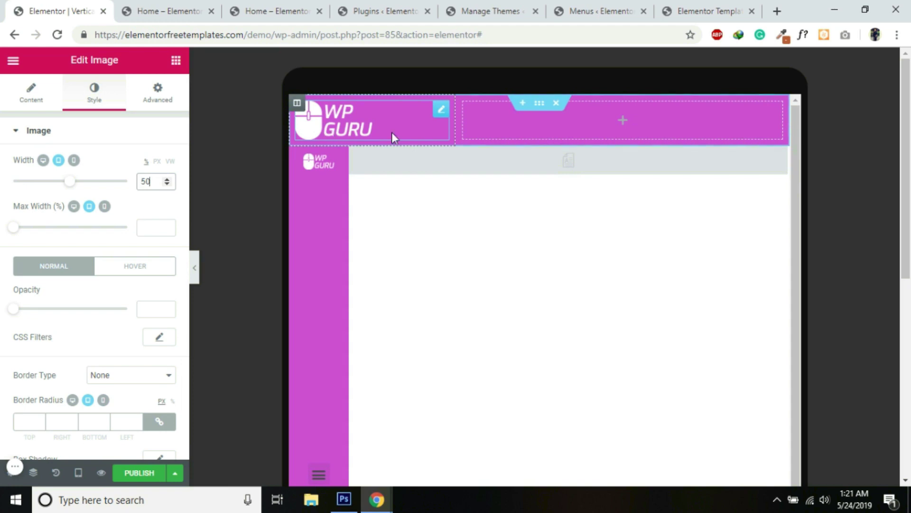
Step: Copy the nav menu from the narrow menu column into the top section's second column
scroll(469, 399, "down", 2)
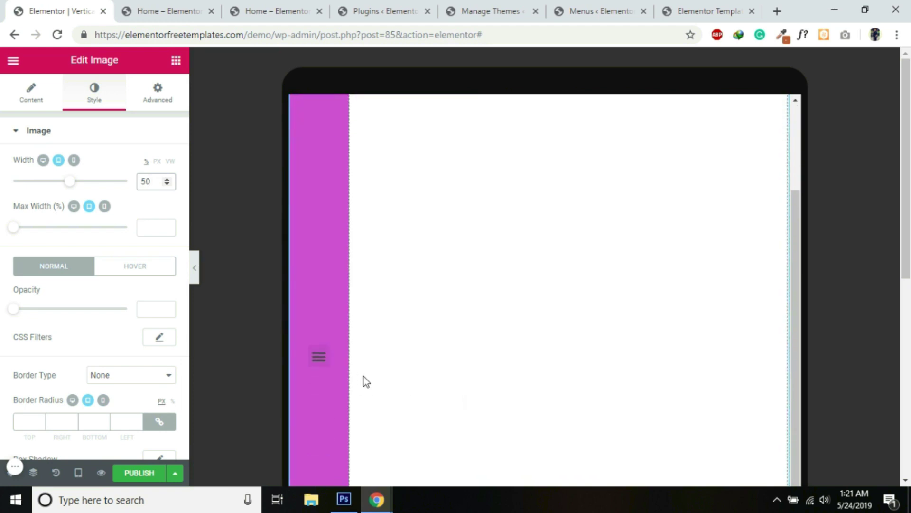
right_click(334, 357)
left_click(356, 344)
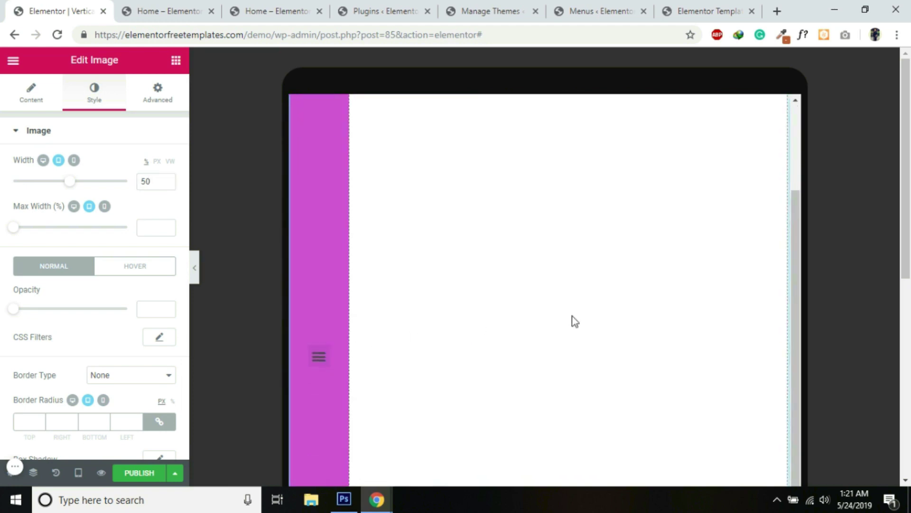
scroll(576, 318, "up", 3)
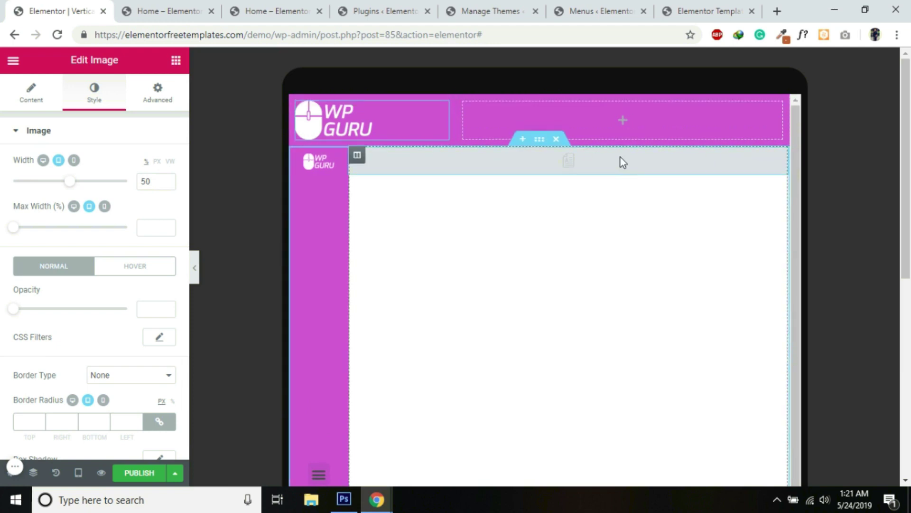
right_click(624, 125)
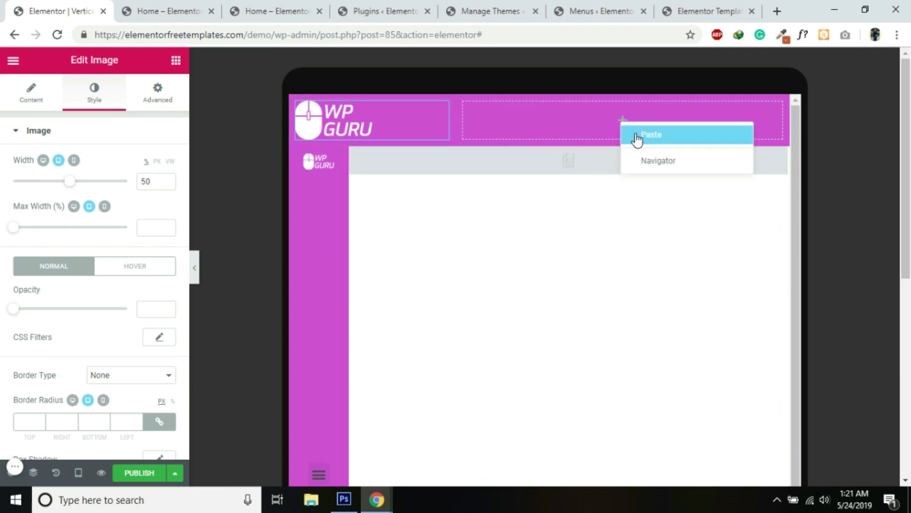
left_click(636, 135)
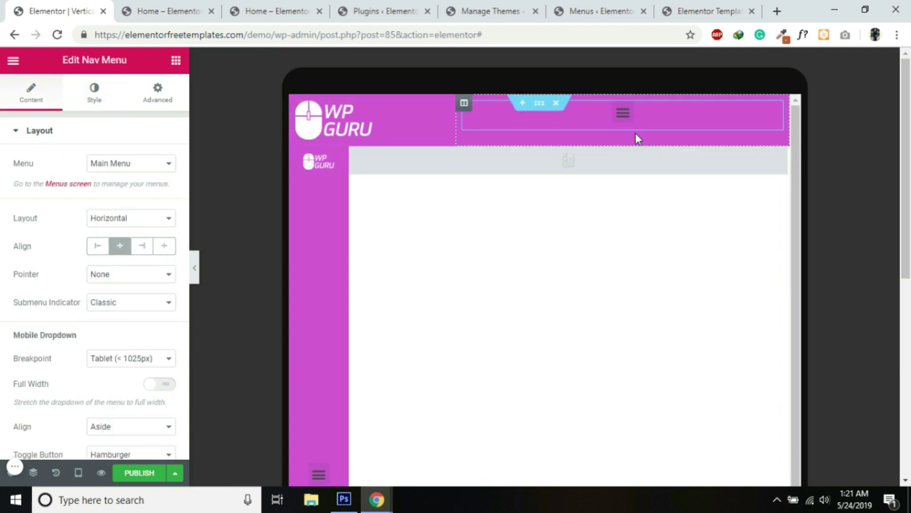
Step: Set the vertical alignment of the top section's nav menu column to Middle
left_click(464, 103)
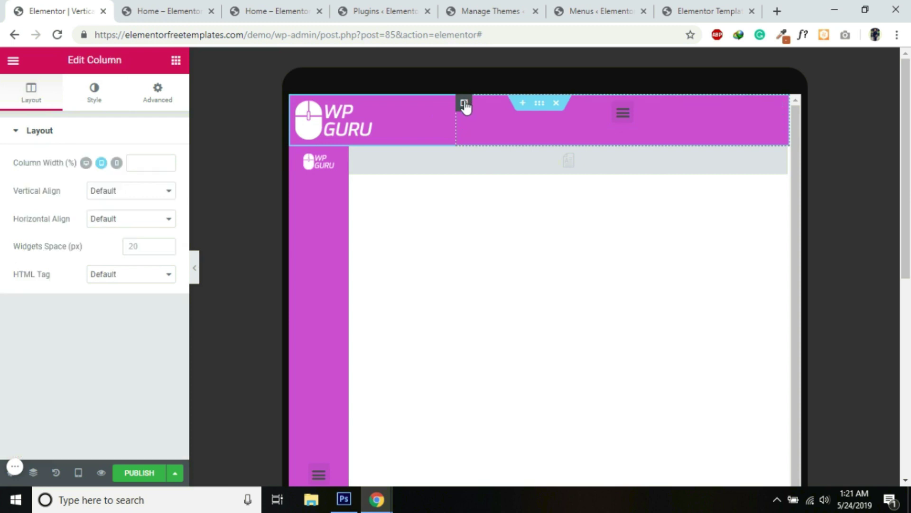
left_click(128, 190)
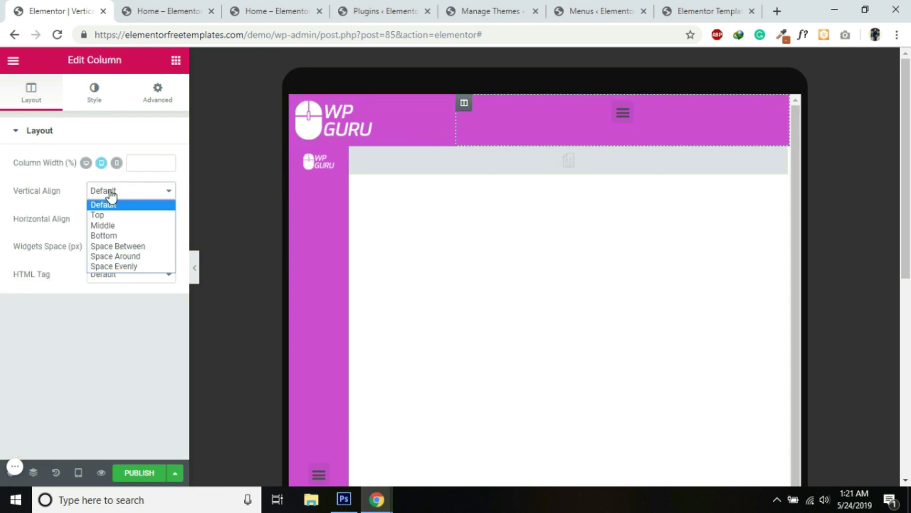
left_click(112, 226)
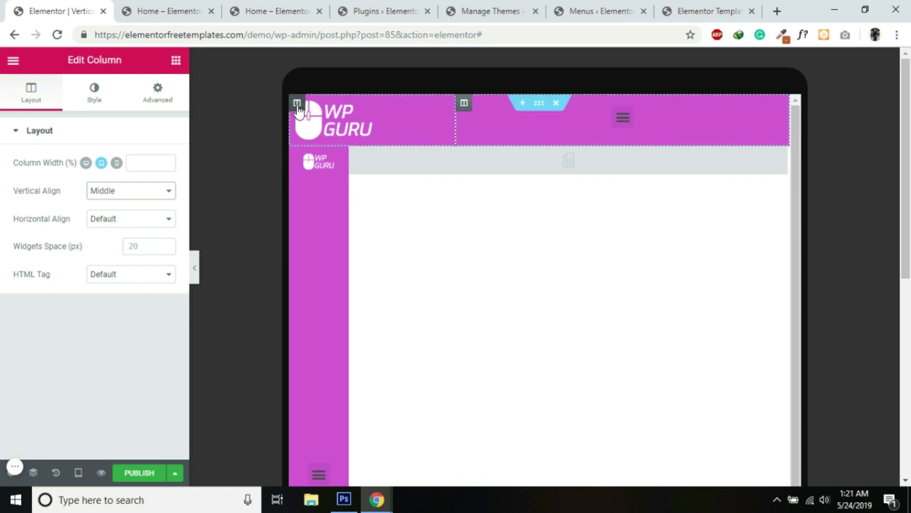
Step: Set the vertical alignment of the top section's logo column to Middle
left_click(297, 103)
left_click(136, 190)
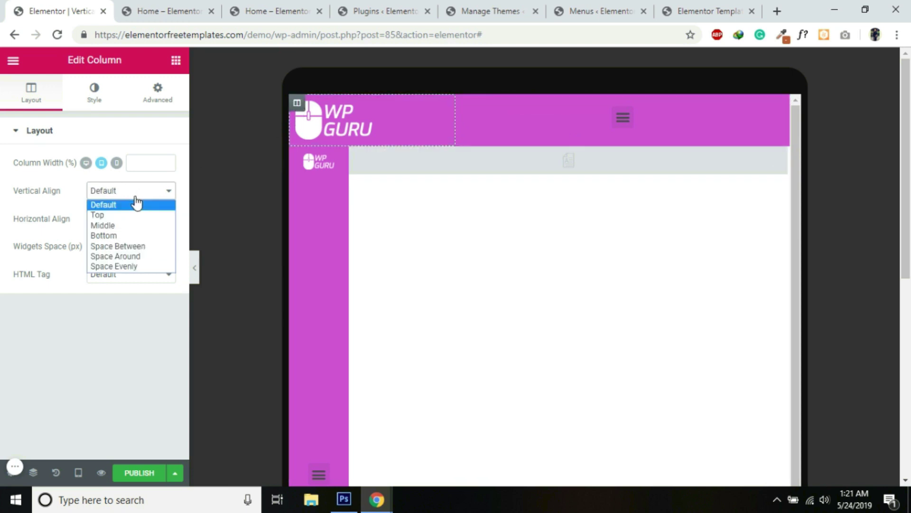
left_click(118, 226)
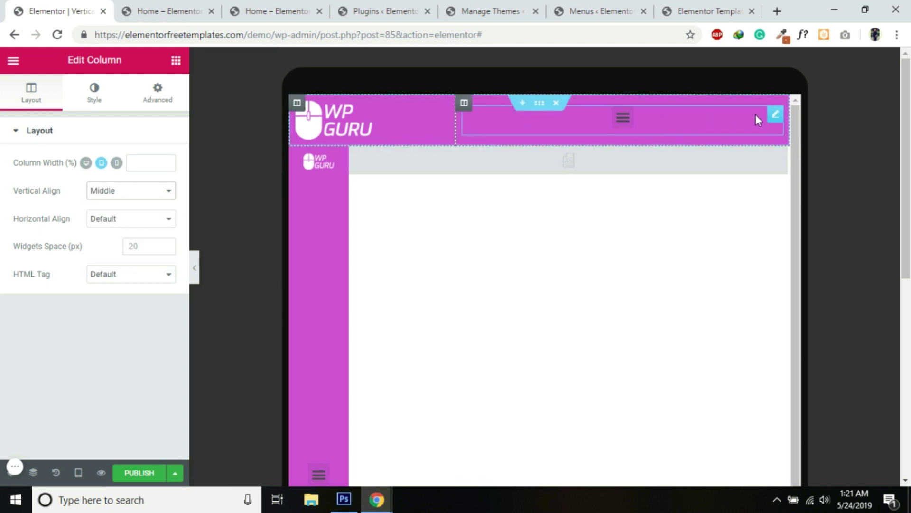
Step: Align the hamburger toggle of the top section's nav menu to the right
left_click(769, 118)
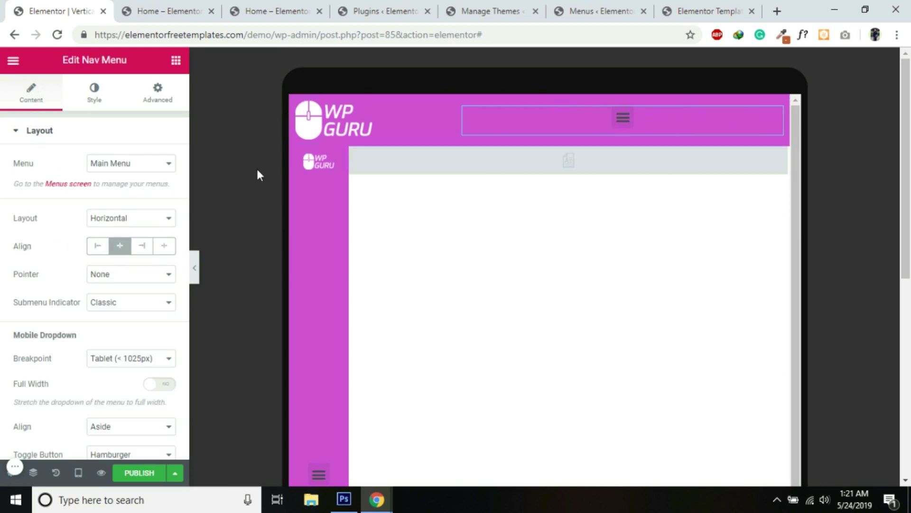
scroll(84, 200, "down", 1)
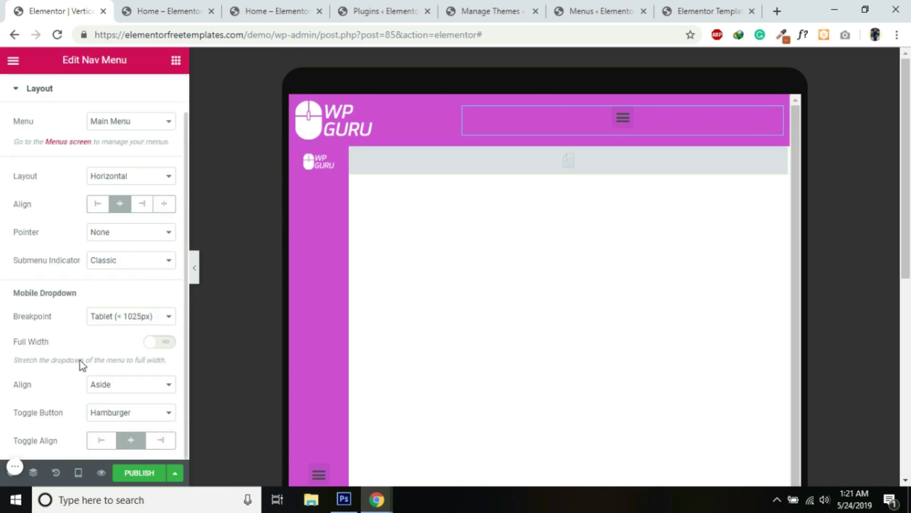
left_click(163, 443)
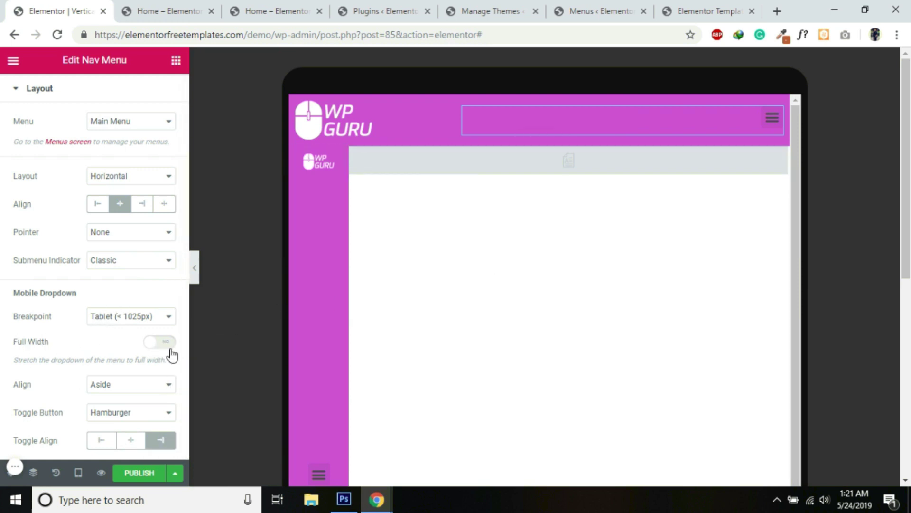
Step: Enable Full Width for the top nav menu's mobile dropdown, and test opening and closing the dropdown before and after the change
left_click(771, 127)
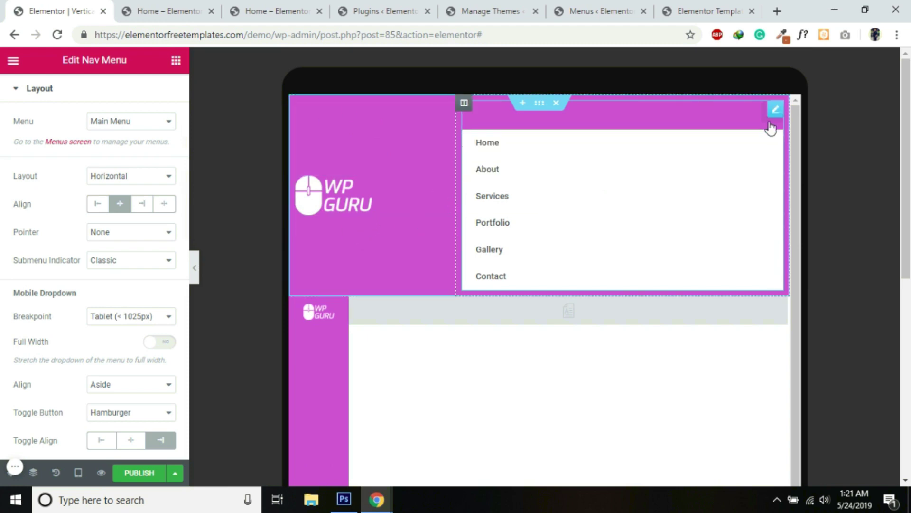
left_click(771, 126)
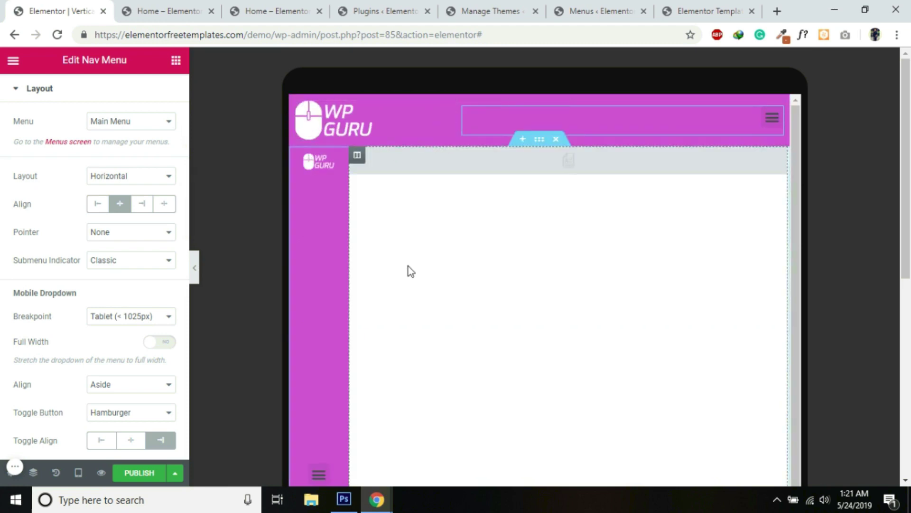
left_click(168, 343)
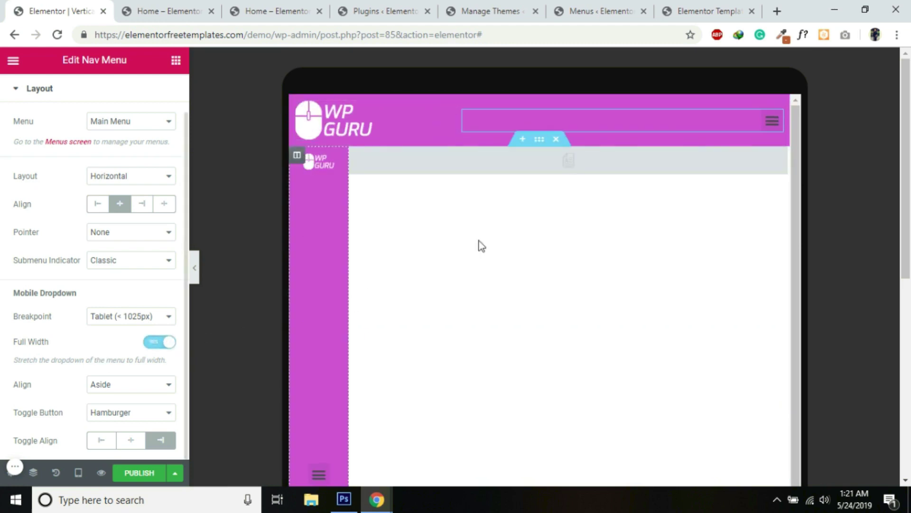
left_click(765, 126)
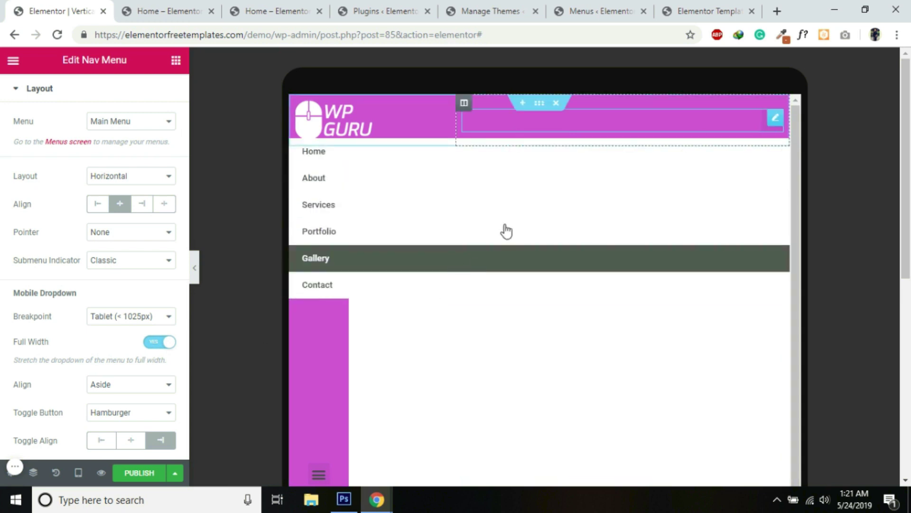
left_click(763, 130)
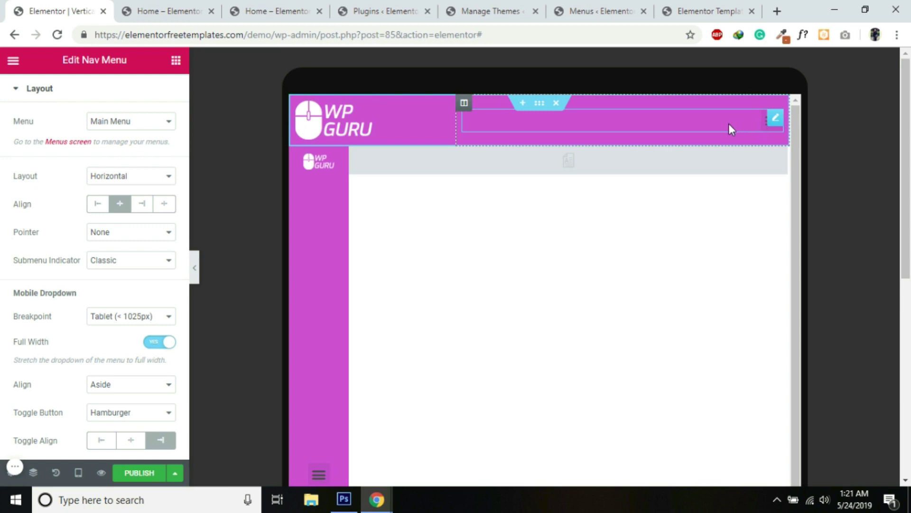
Step: Set the normal color of the top nav menu's toggle button to white and preview the header without the editing panel
scroll(89, 148, "up", 2)
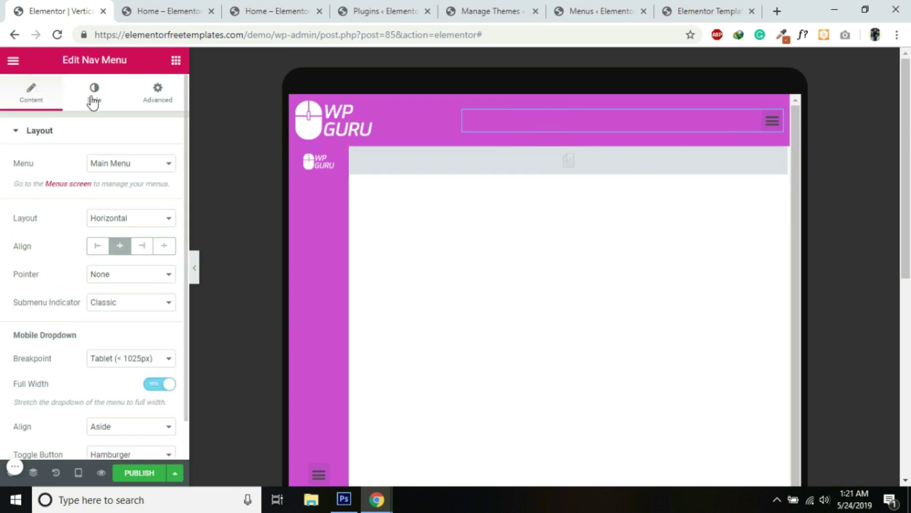
left_click(95, 93)
left_click(21, 130)
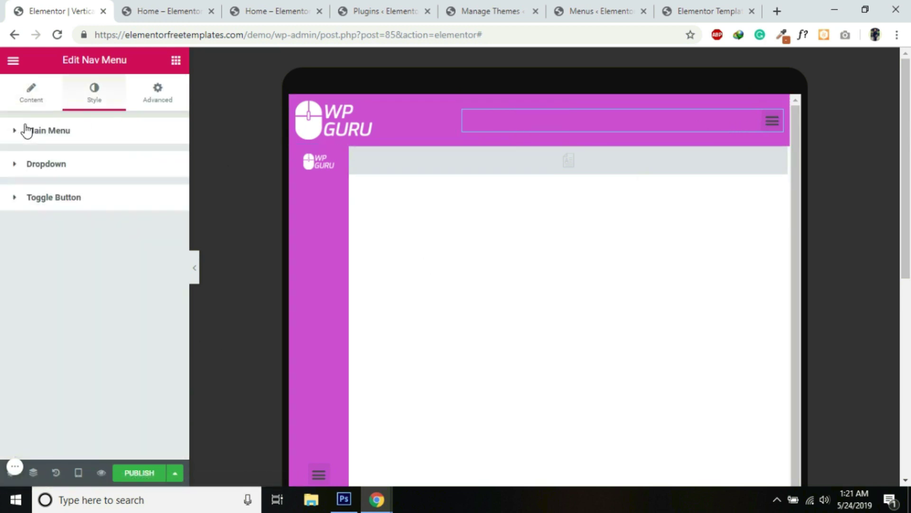
left_click(67, 198)
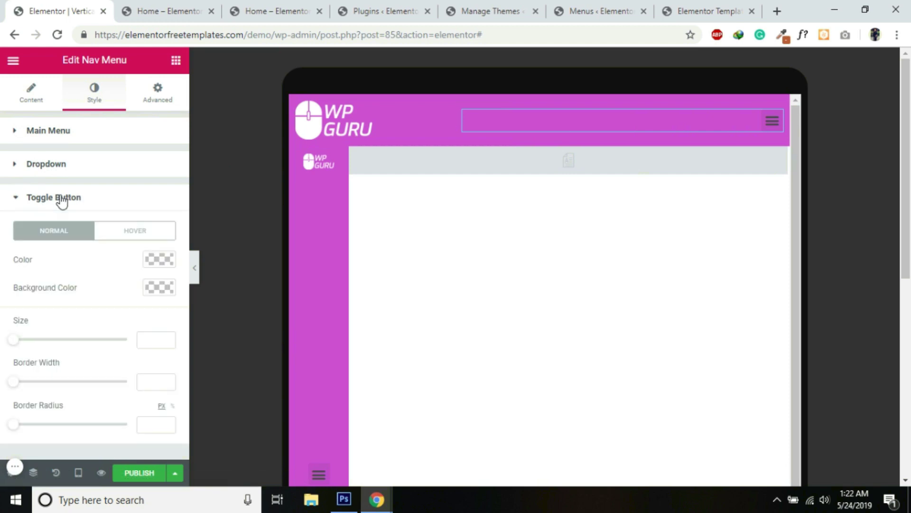
left_click(159, 260)
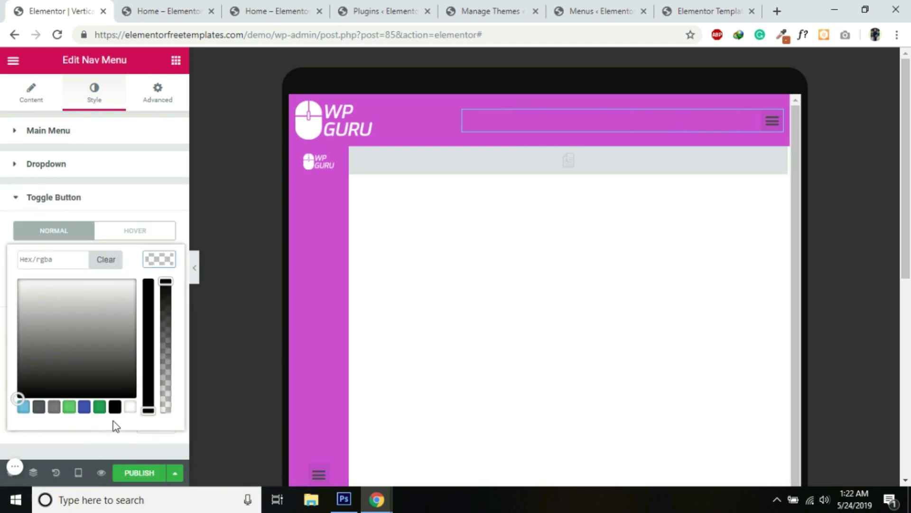
left_click(131, 407)
left_click(166, 261)
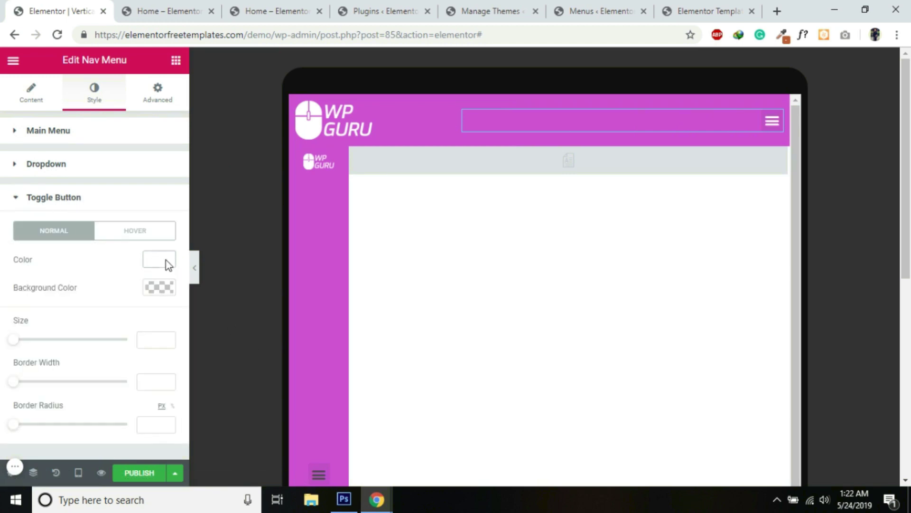
left_click(195, 270)
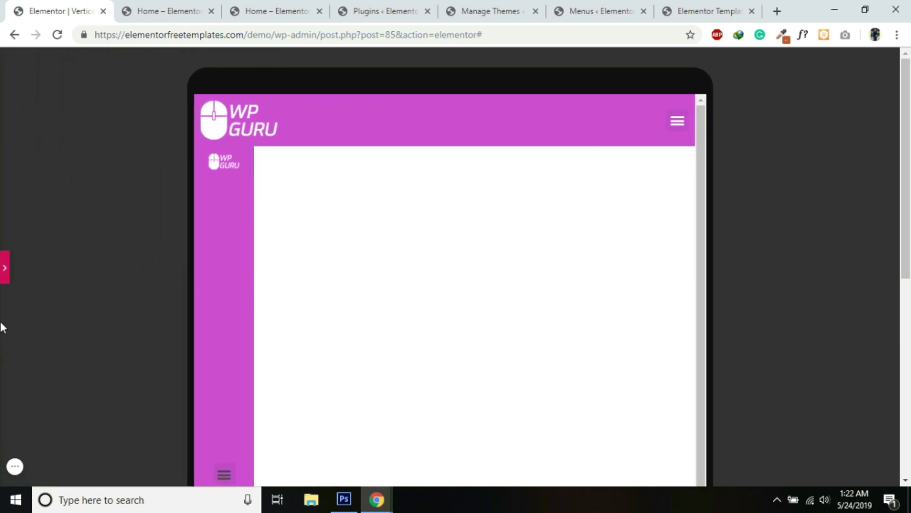
left_click(4, 268)
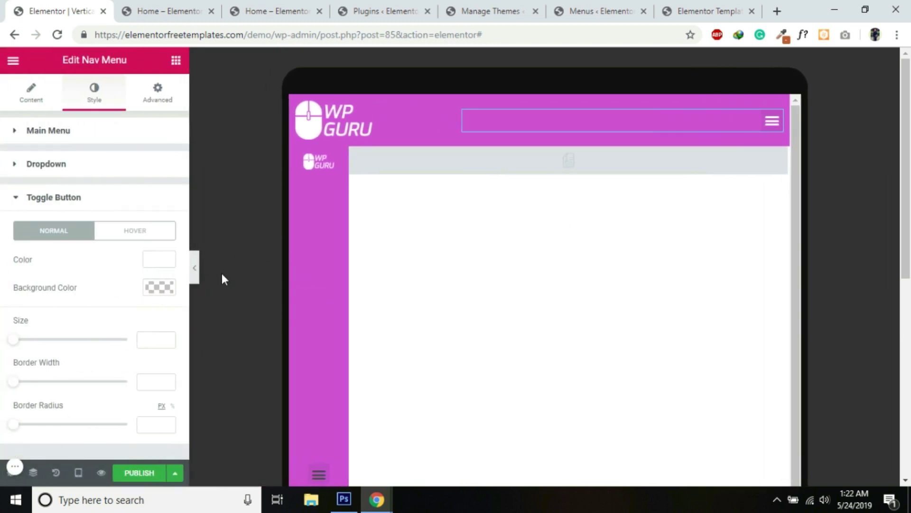
Step: Switch to the Mobile preview and set the top section's logo column width to 60%
left_click(79, 472)
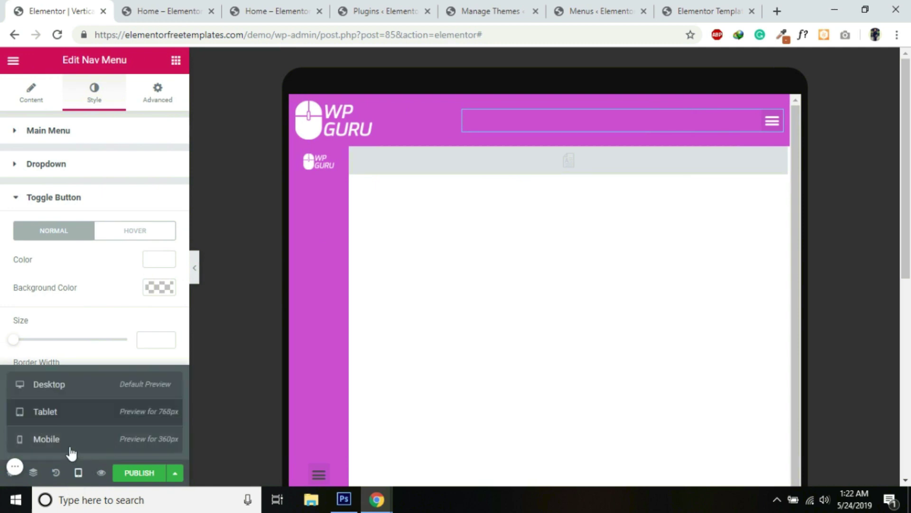
left_click(69, 447)
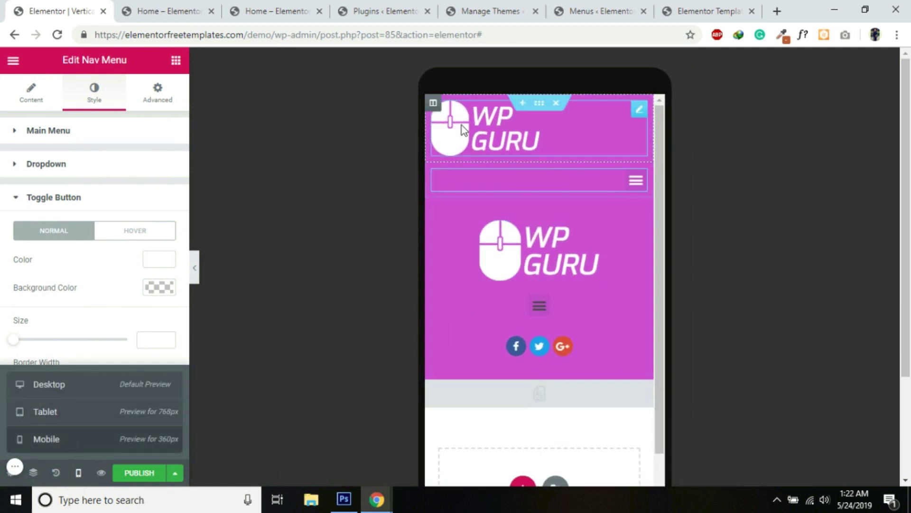
left_click(433, 102)
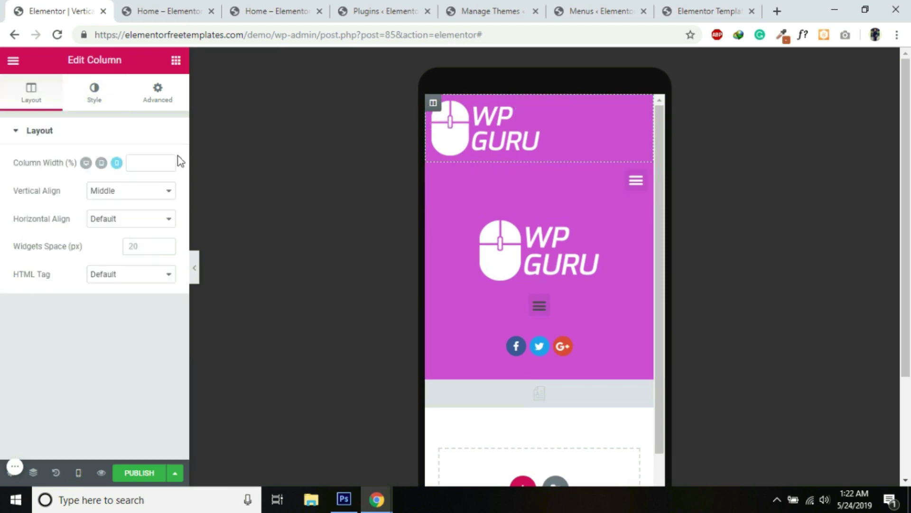
left_click(153, 164)
type("60")
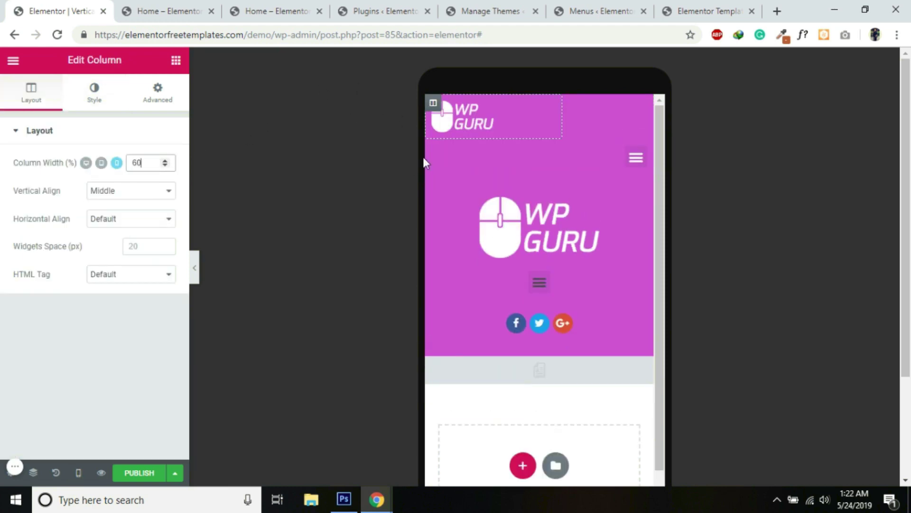
Step: Set the mobile width of the top section's nav menu column to 40% and preview the header without the editing panel
left_click(143, 166)
key("BackSpace")
key("BackSpace")
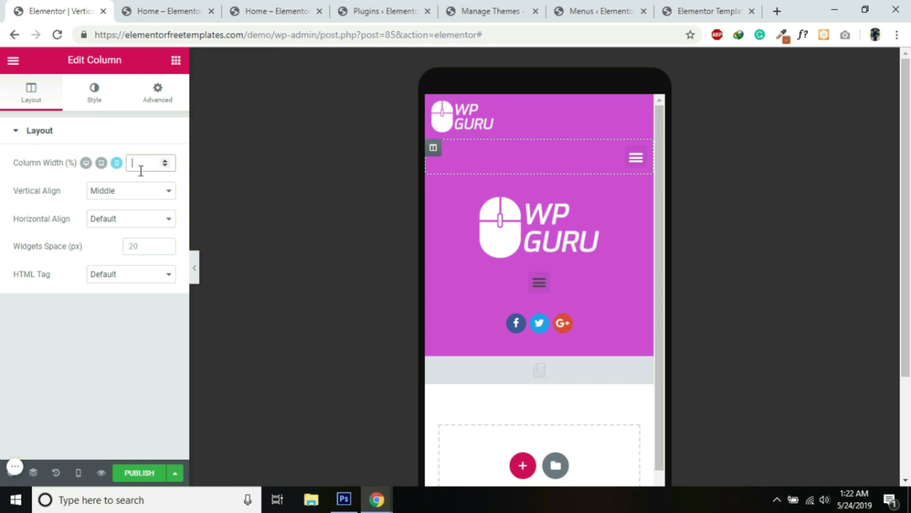
type("40")
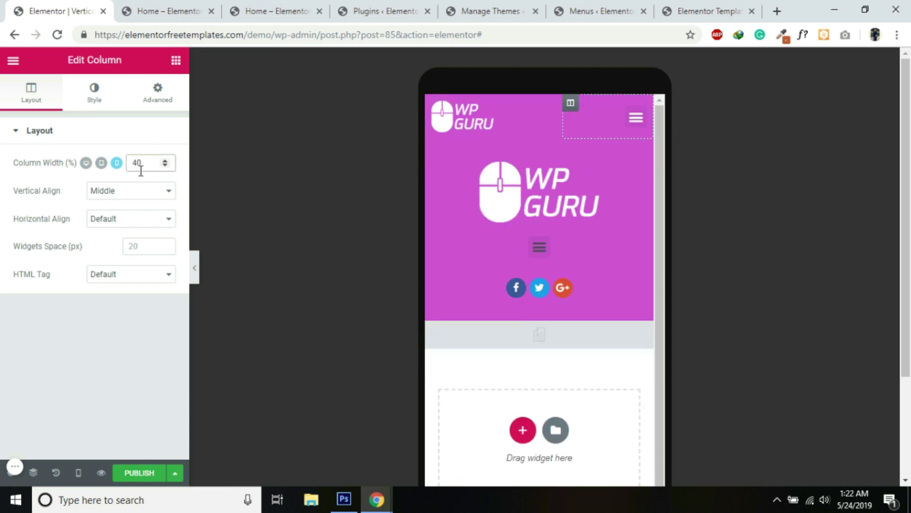
left_click(197, 277)
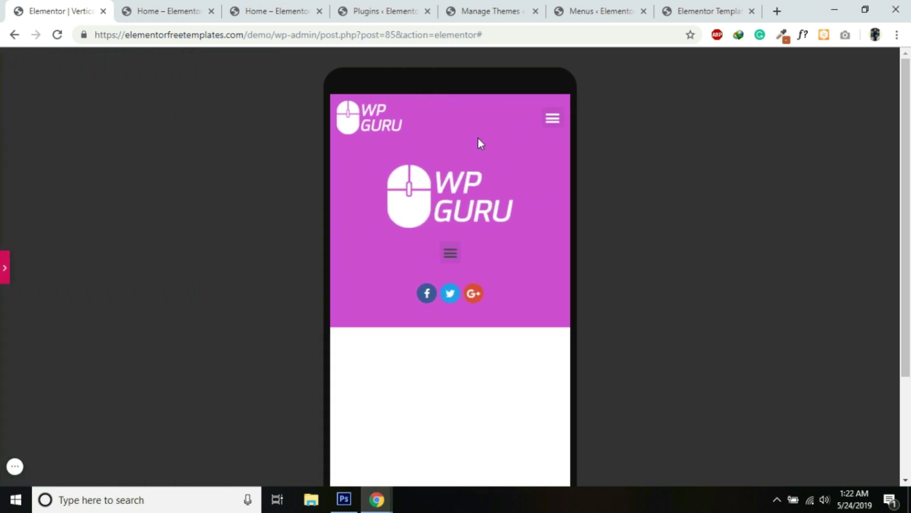
left_click(5, 267)
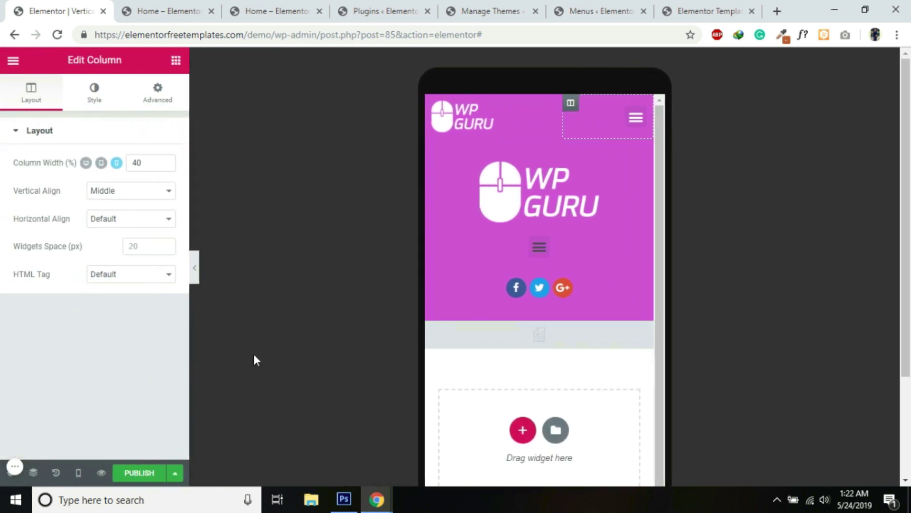
Step: Switch back to the Desktop preview and set the top header section to be hidden on desktop
left_click(76, 478)
left_click(73, 392)
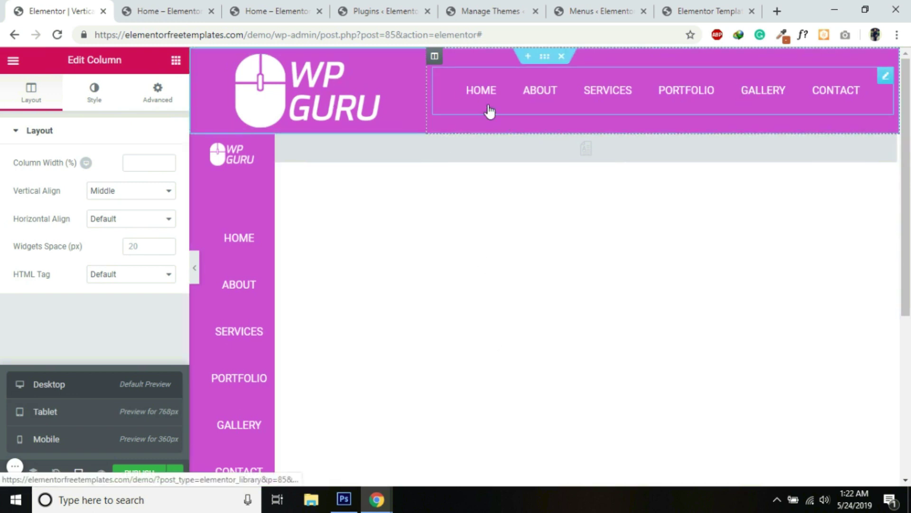
left_click(545, 57)
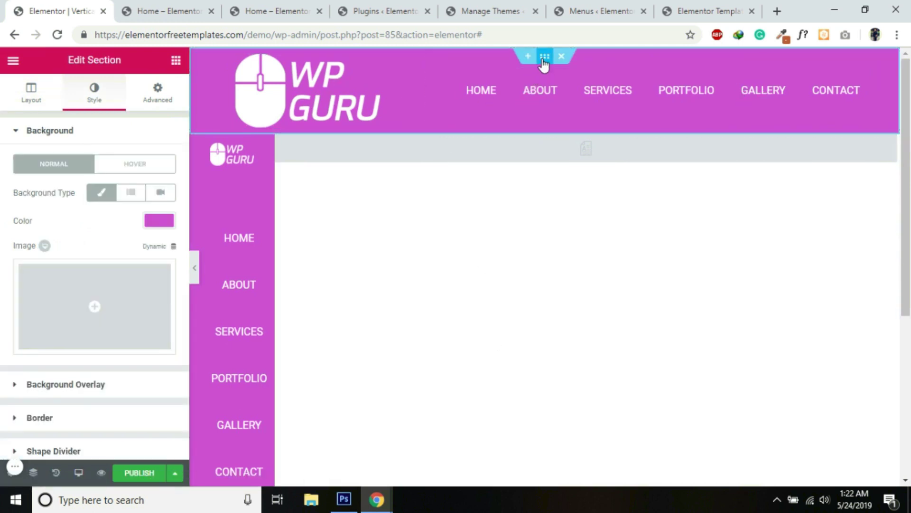
left_click(156, 92)
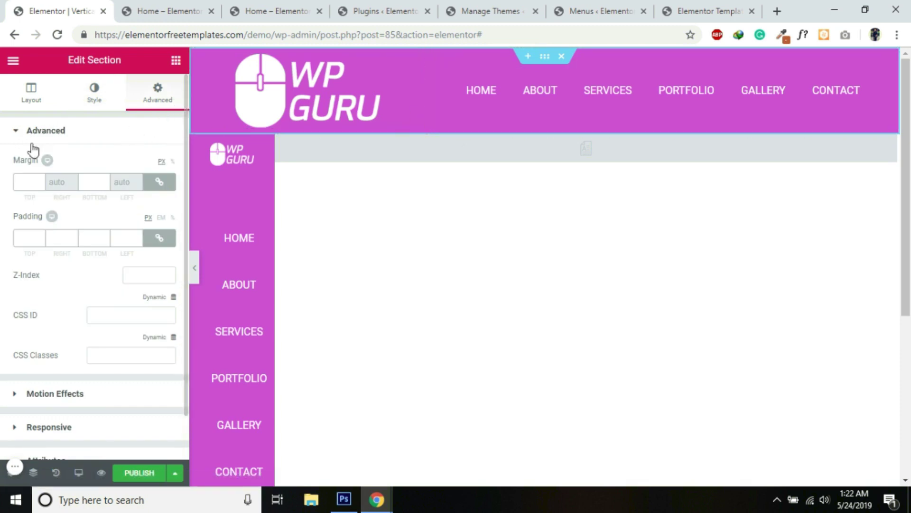
left_click(16, 131)
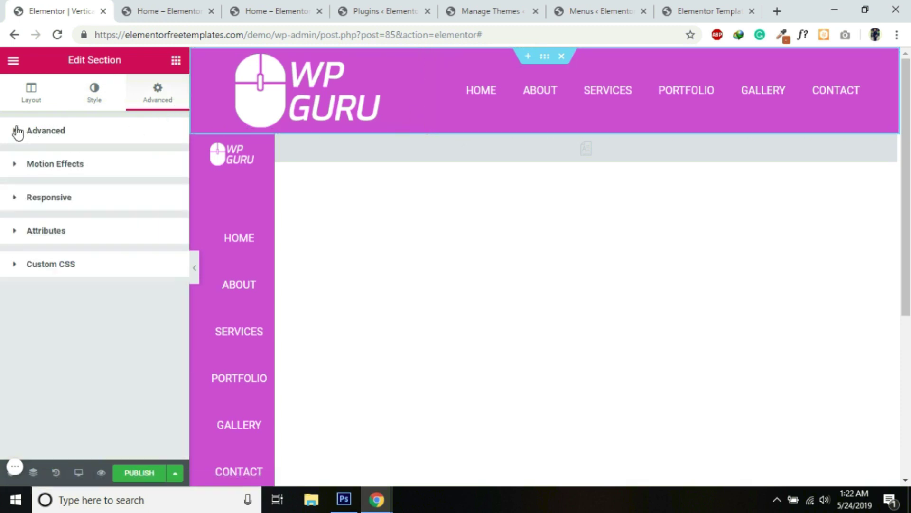
left_click(16, 201)
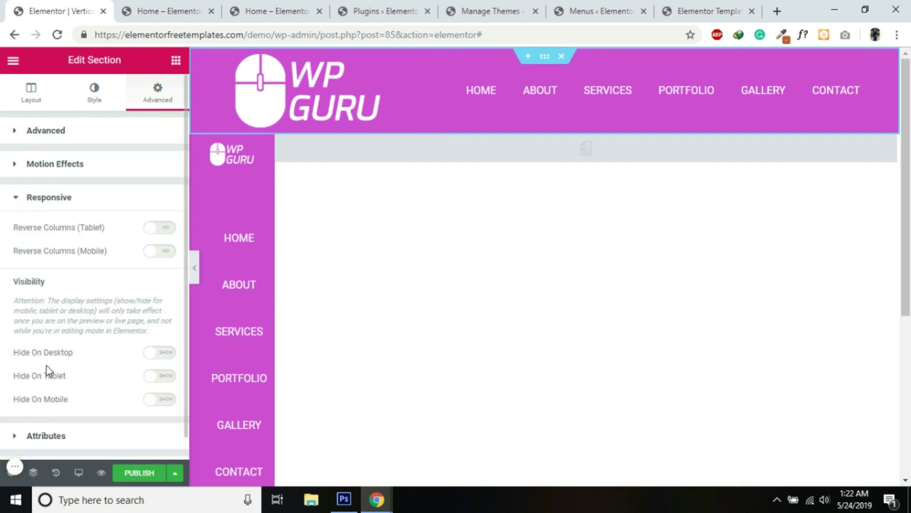
left_click(166, 353)
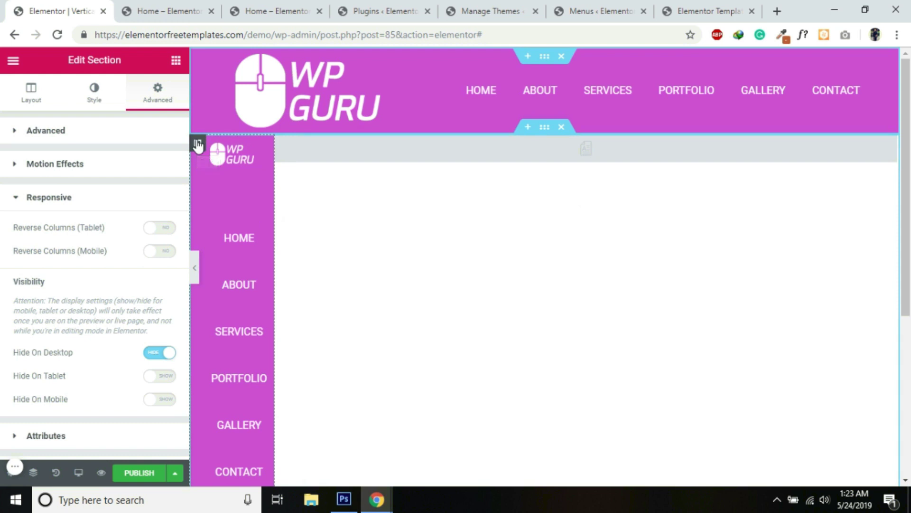
Step: Set the vertical side menu column to be hidden on tablet and mobile
left_click(198, 144)
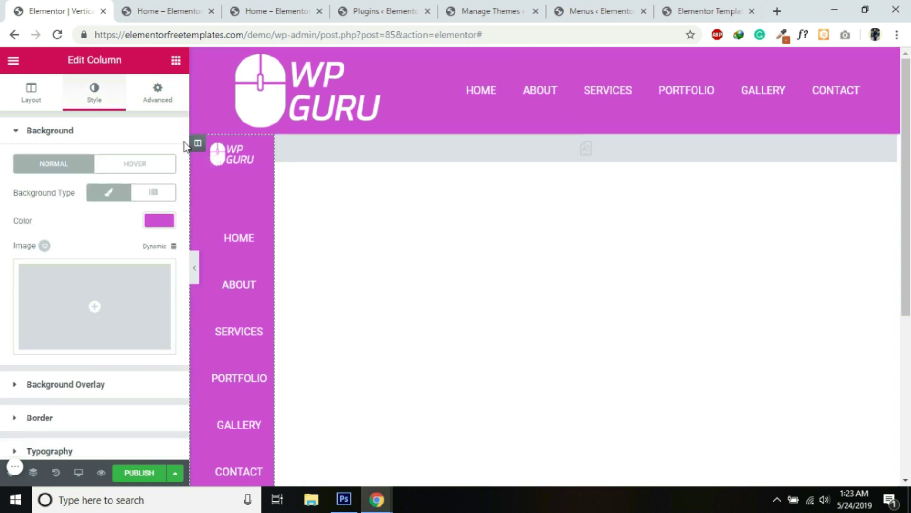
left_click(156, 102)
left_click(16, 135)
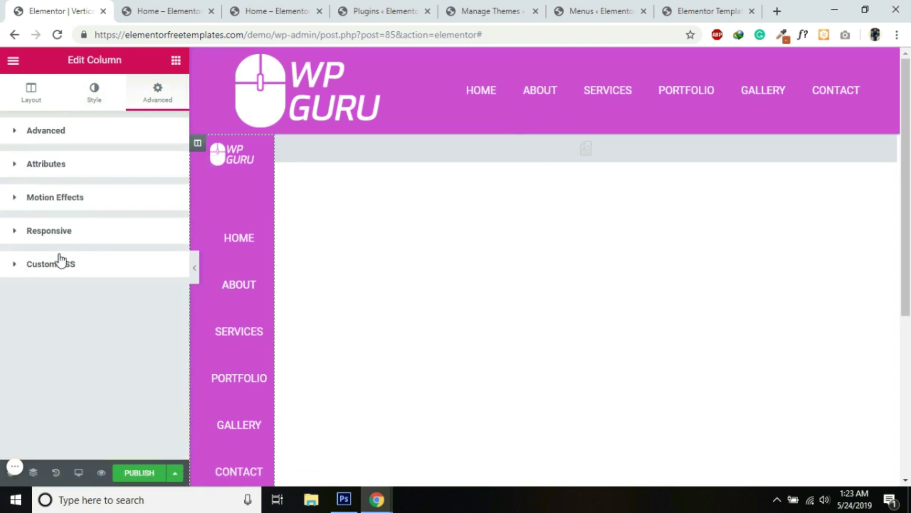
left_click(22, 233)
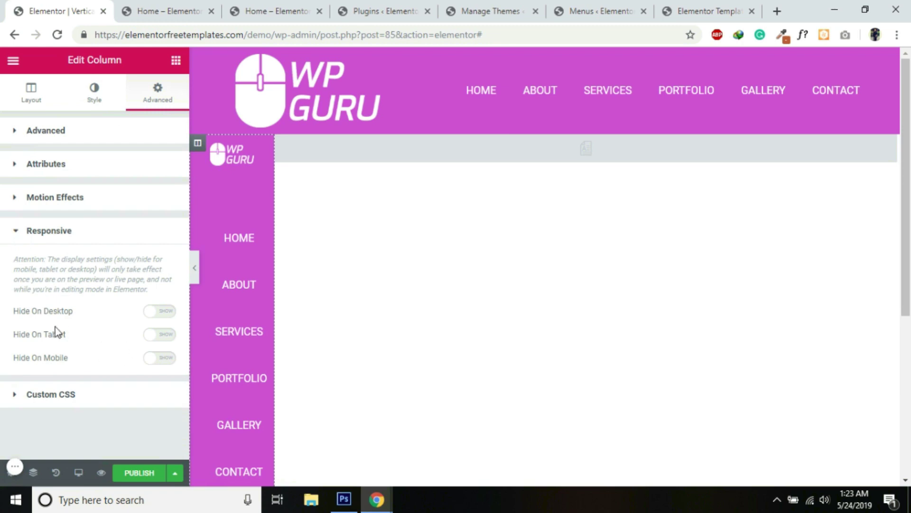
left_click(161, 336)
left_click(167, 359)
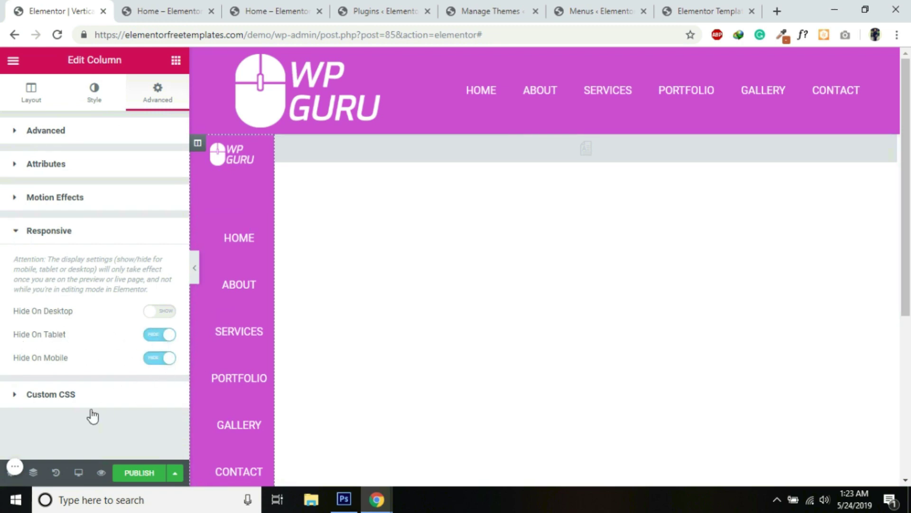
Step: Switch to the Tablet preview and set the vertical side menu column's width to 100%
left_click(80, 472)
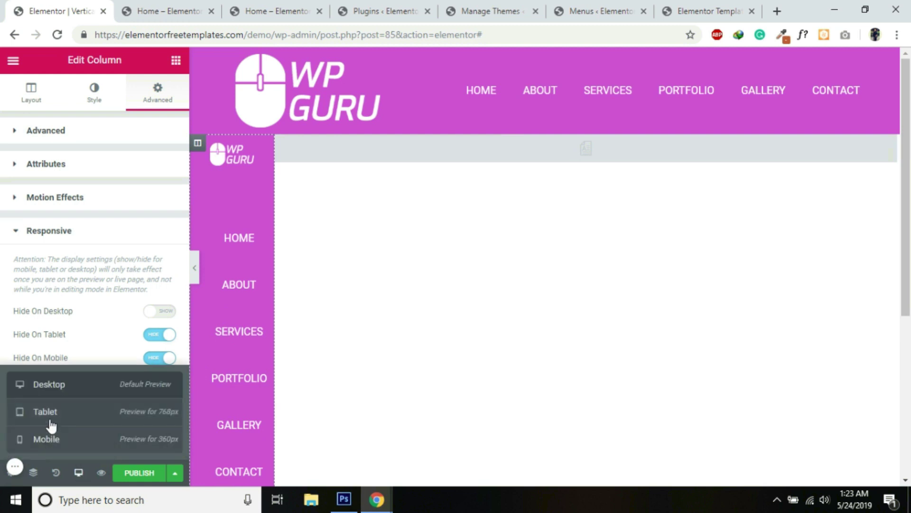
left_click(45, 412)
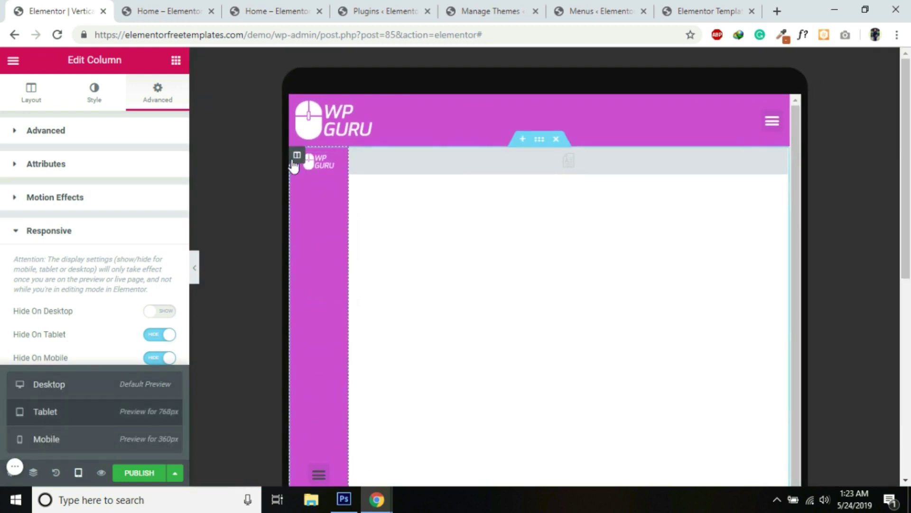
left_click(295, 158)
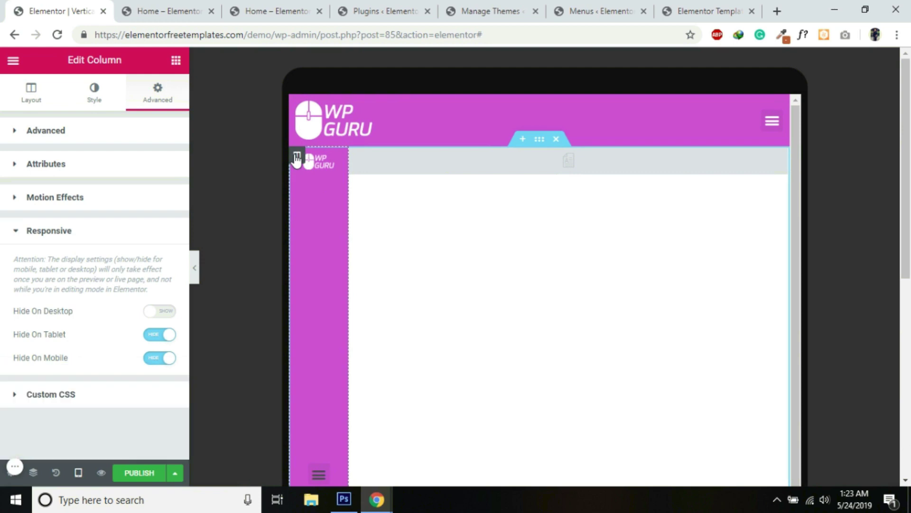
left_click(32, 93)
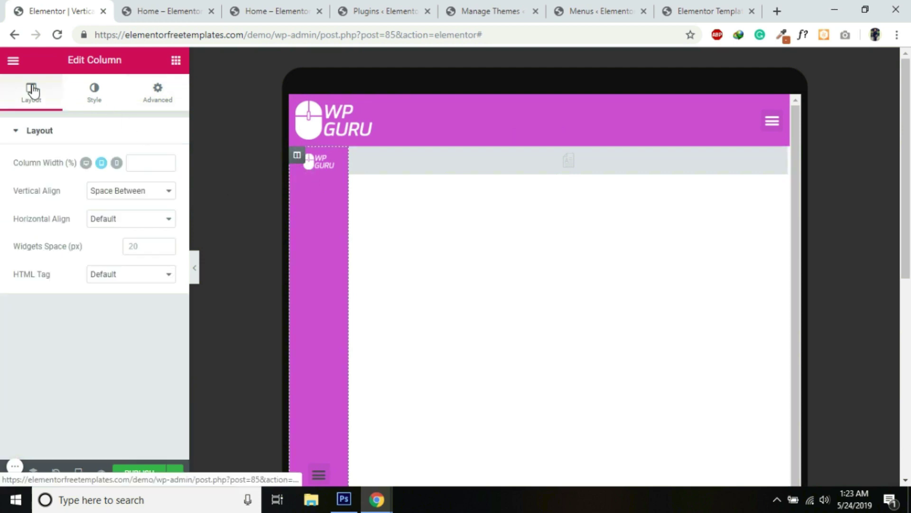
left_click(133, 163)
type("100")
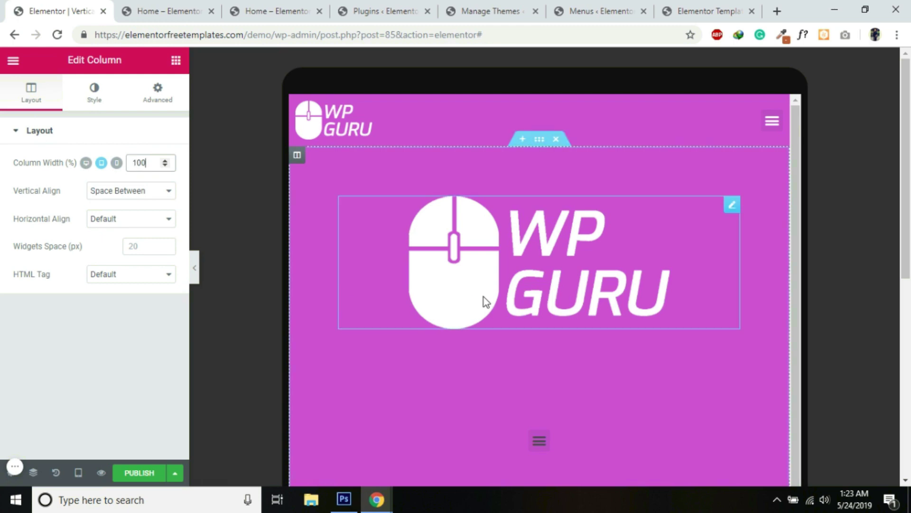
Step: Set the tablet width of the post content column below the side menu to 100%
scroll(484, 297, "down", 5)
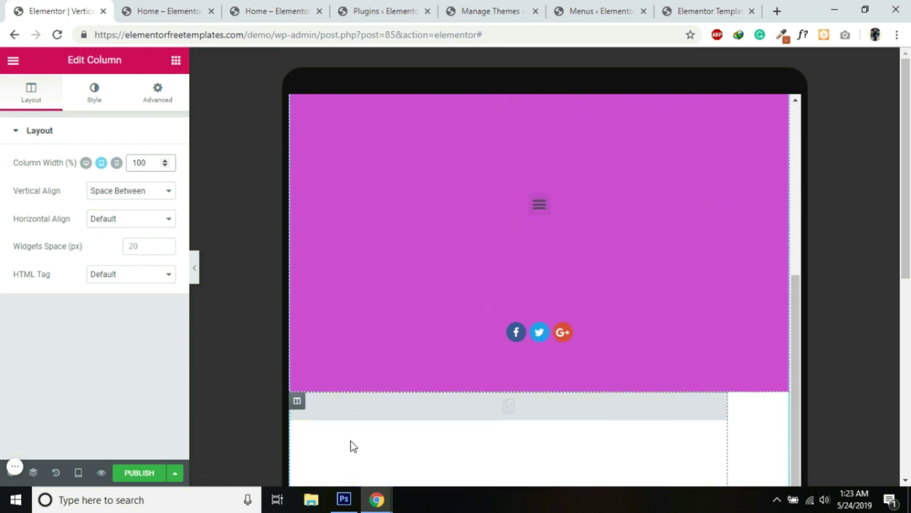
left_click(297, 401)
left_click(152, 162)
type("100")
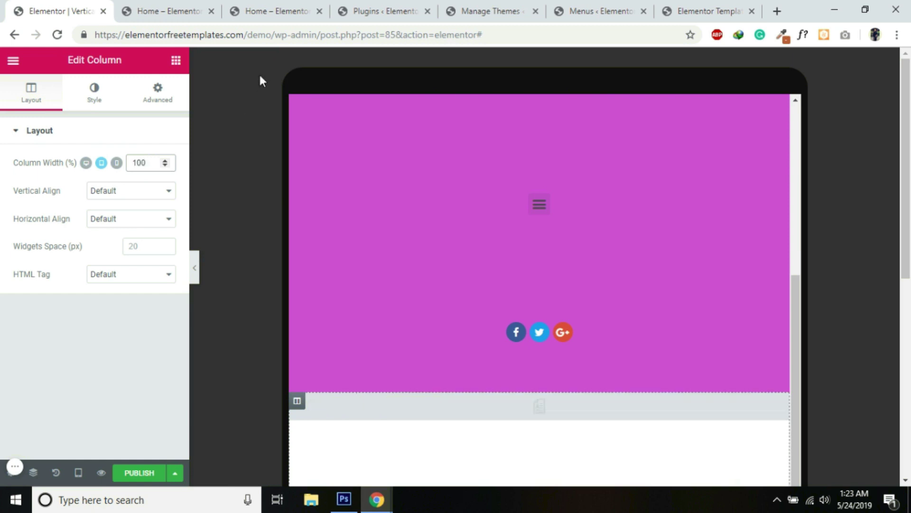
Step: Switch to the Mobile preview and set the vertical side menu column's width to 100%
left_click(79, 472)
left_click(29, 439)
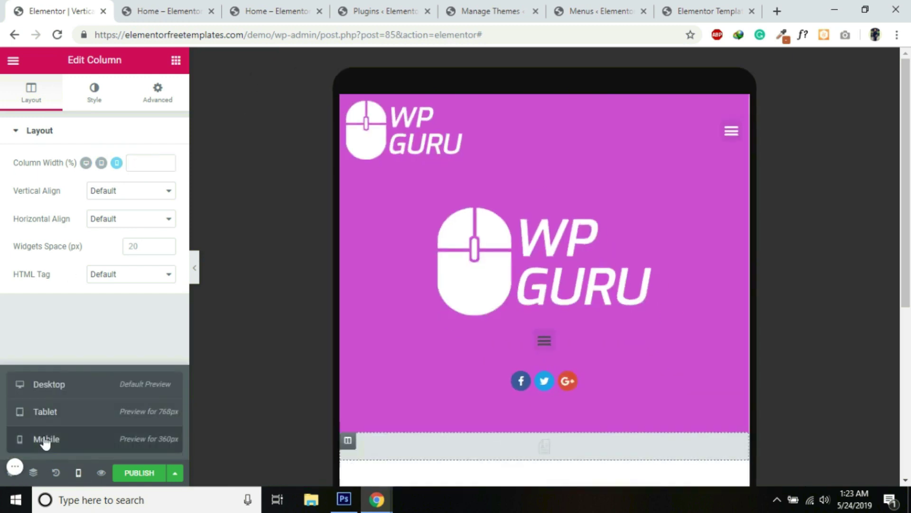
left_click(433, 149)
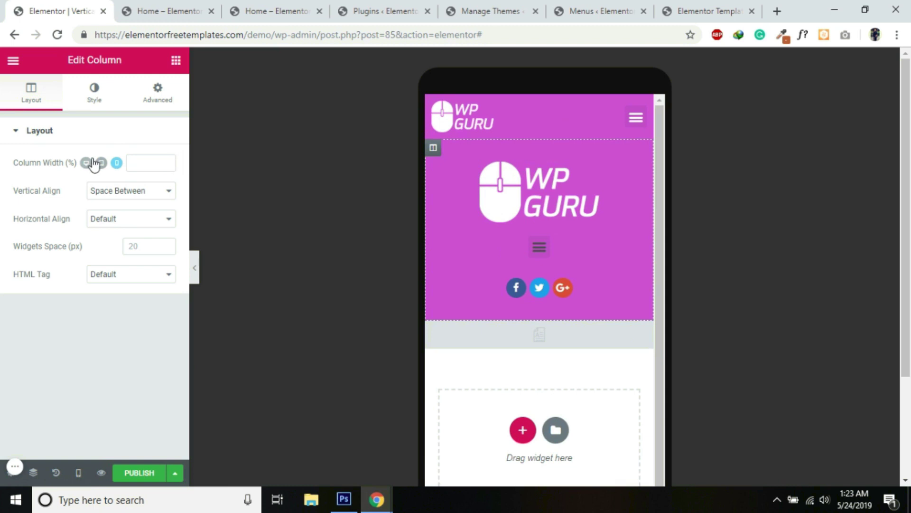
left_click(129, 162)
type("100")
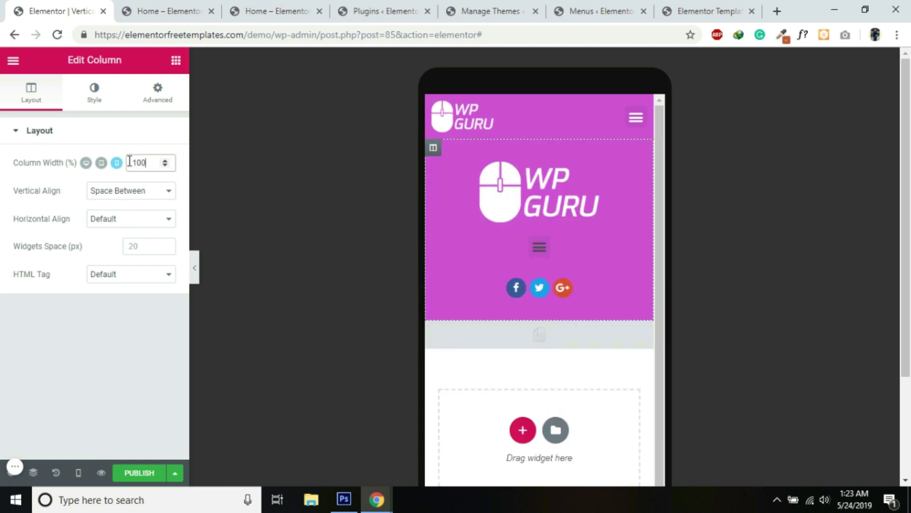
Step: Set the mobile width of the post content column to 100%
left_click(433, 329)
left_click(132, 161)
type("100")
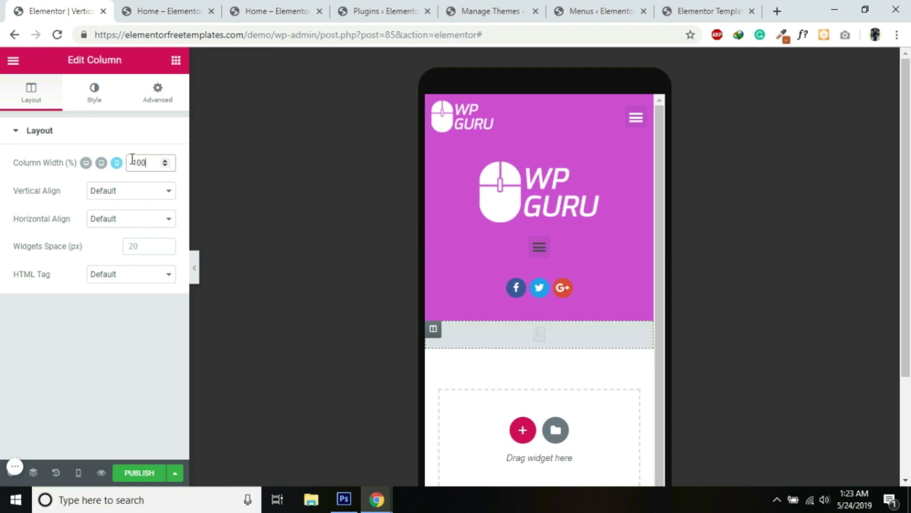
Step: Return to the Desktop preview and publish the template with the display condition Include, Pages, All
left_click(78, 472)
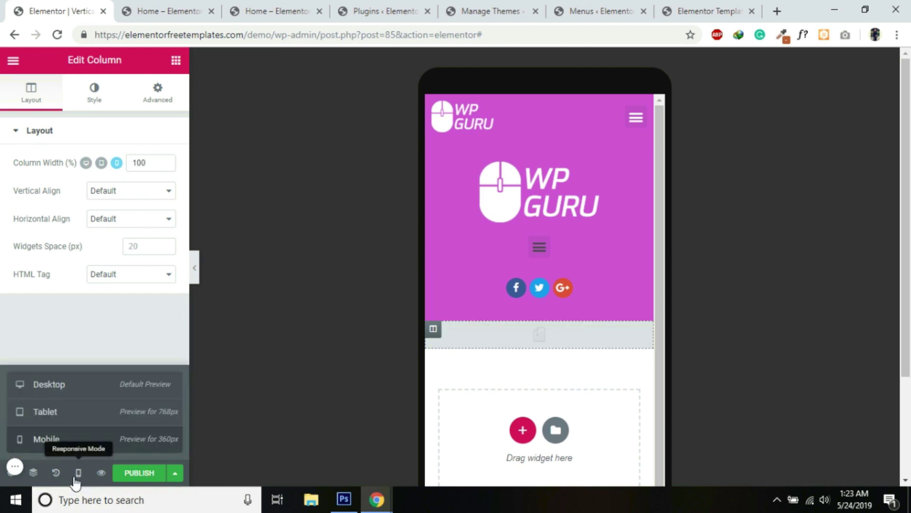
left_click(43, 384)
left_click(78, 472)
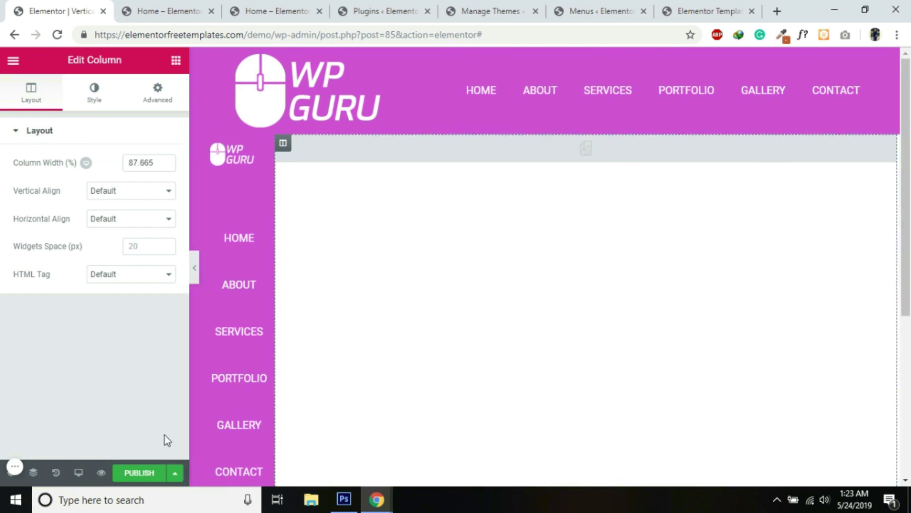
left_click(137, 473)
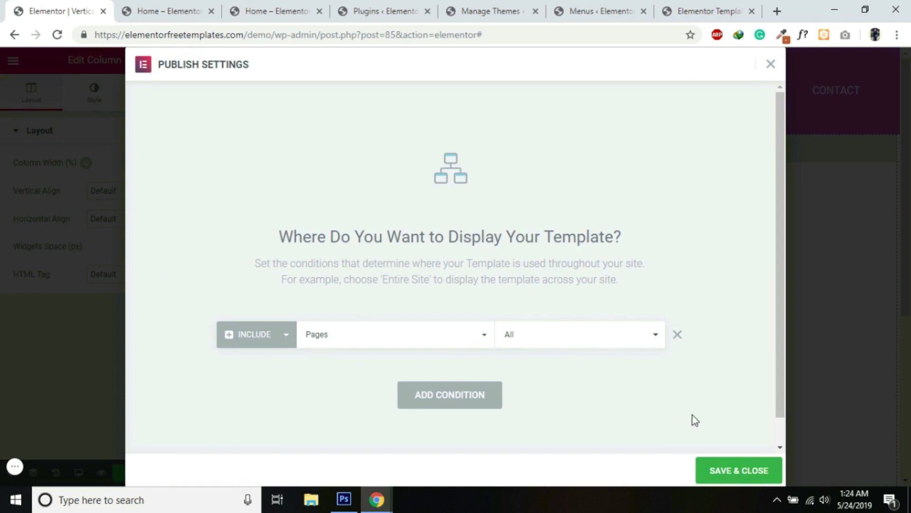
left_click(743, 471)
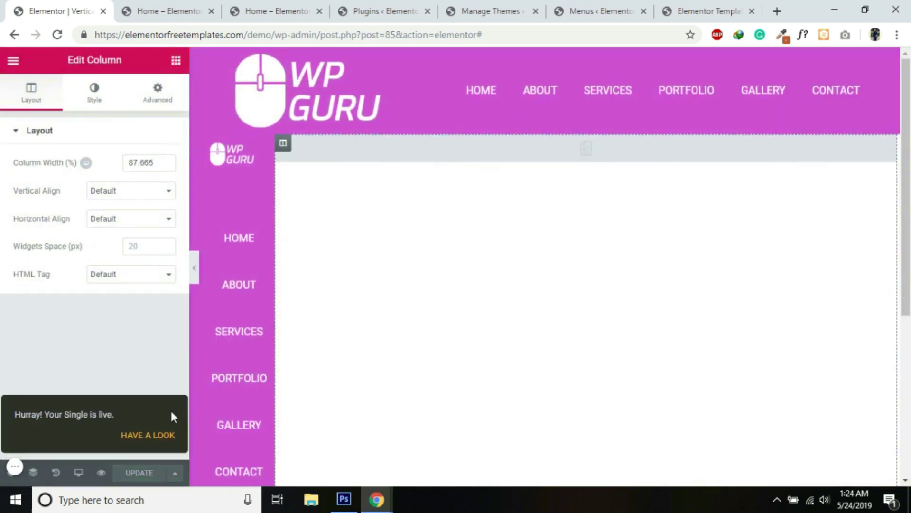
Step: Reload the live Home page and examine the vertical side menu down to its social icons
left_click(265, 12)
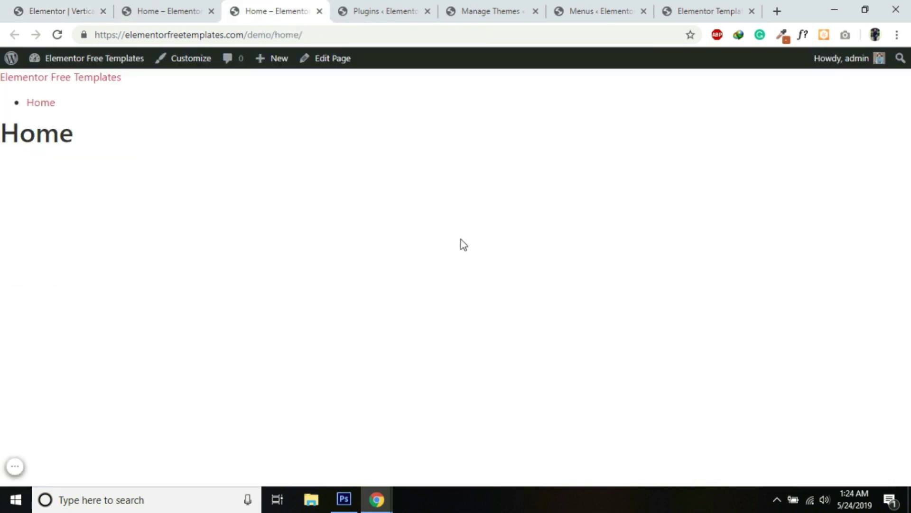
left_click(57, 34)
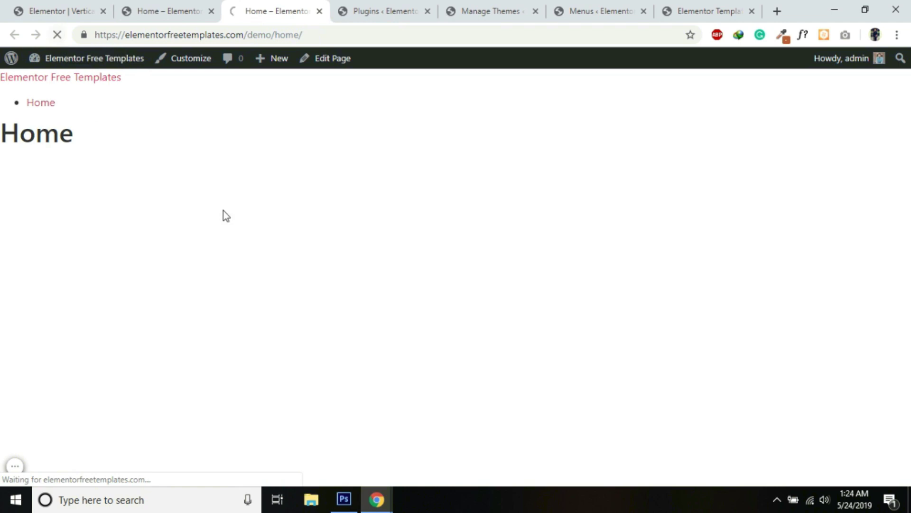
mouse_move(113, 75)
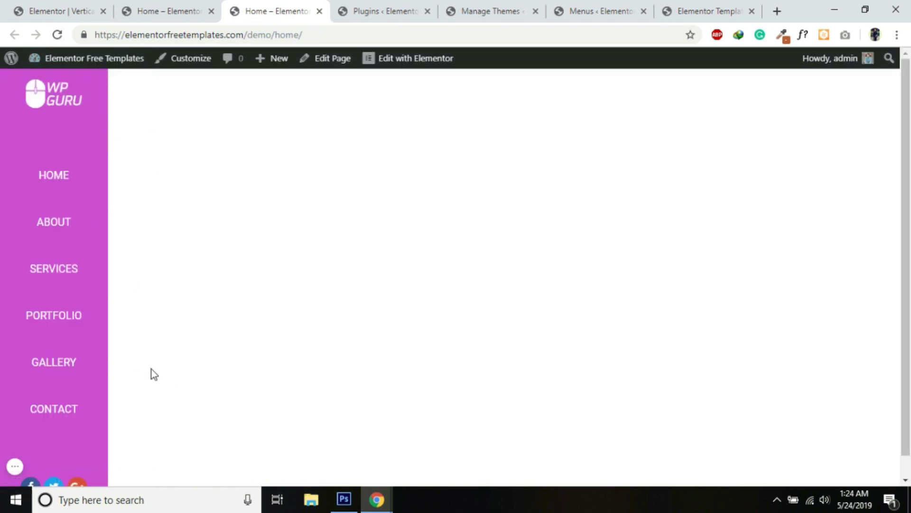
scroll(906, 257, "down", 1)
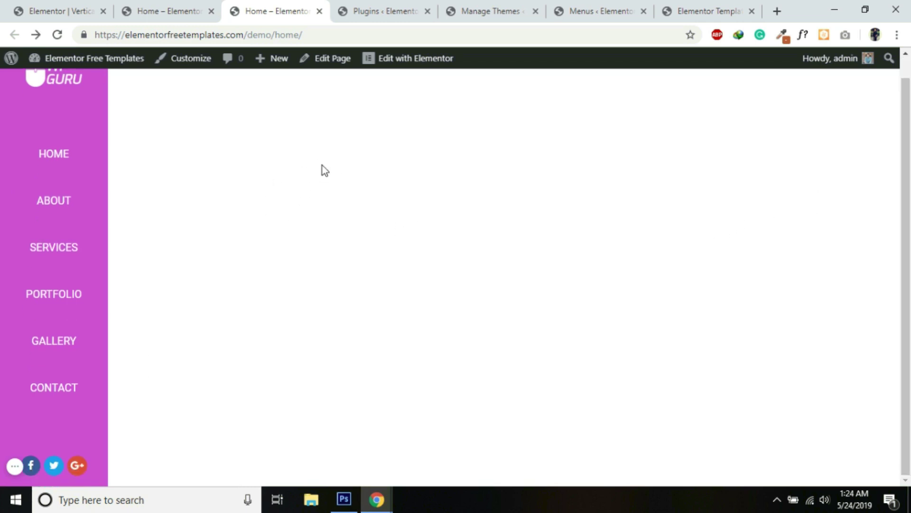
Step: Open the Home page in the Elementor editor and bring up the template library for its empty content area
left_click(328, 68)
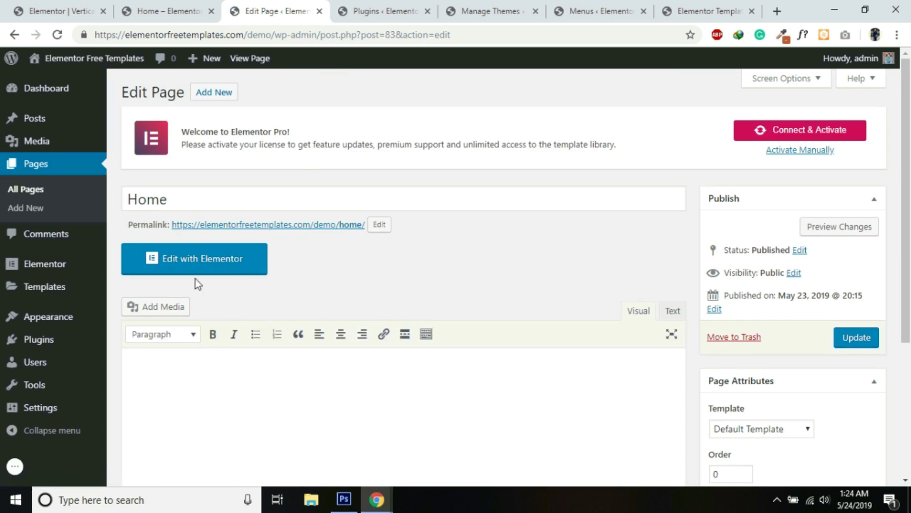
left_click(206, 270)
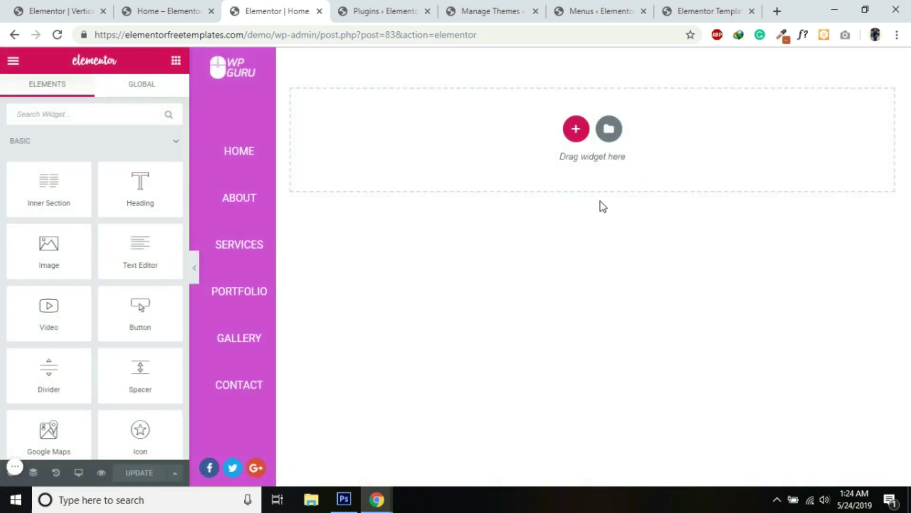
left_click(609, 129)
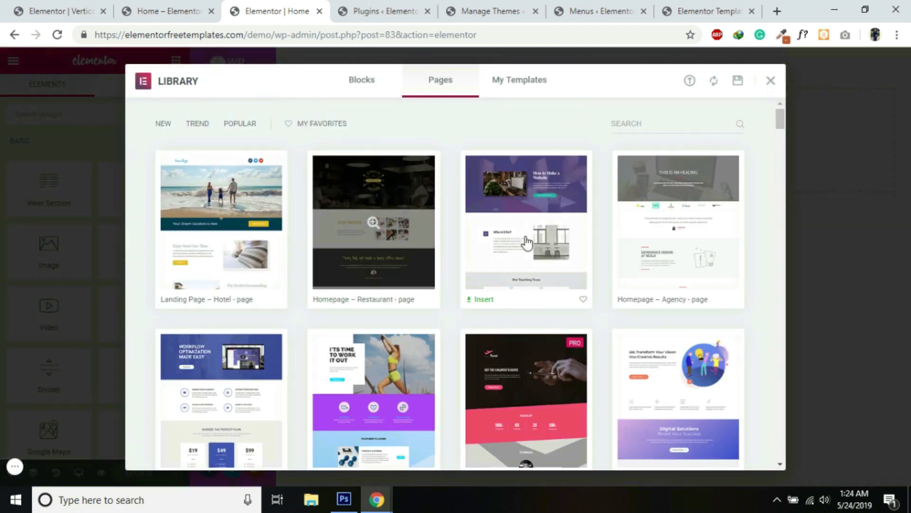
Step: Preview the Homepage – Fitness page template and insert it into the Home page
scroll(494, 255, "down", 3)
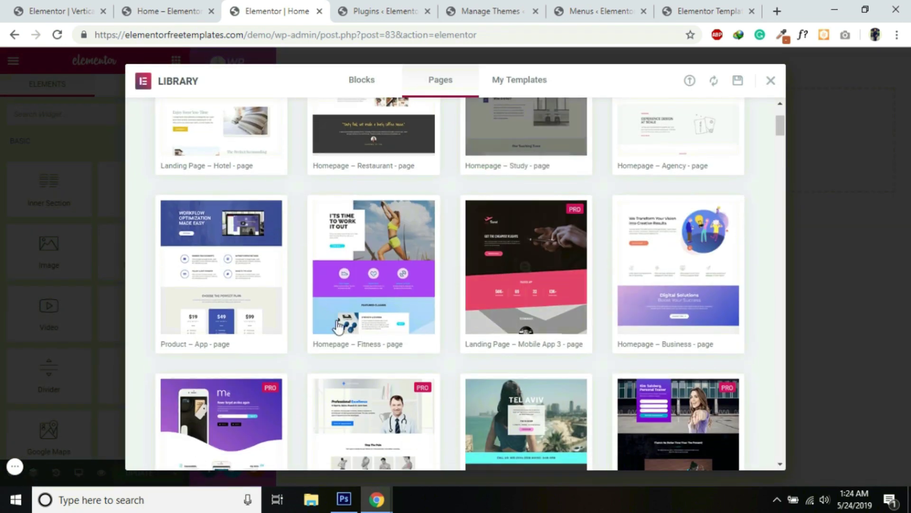
left_click(373, 267)
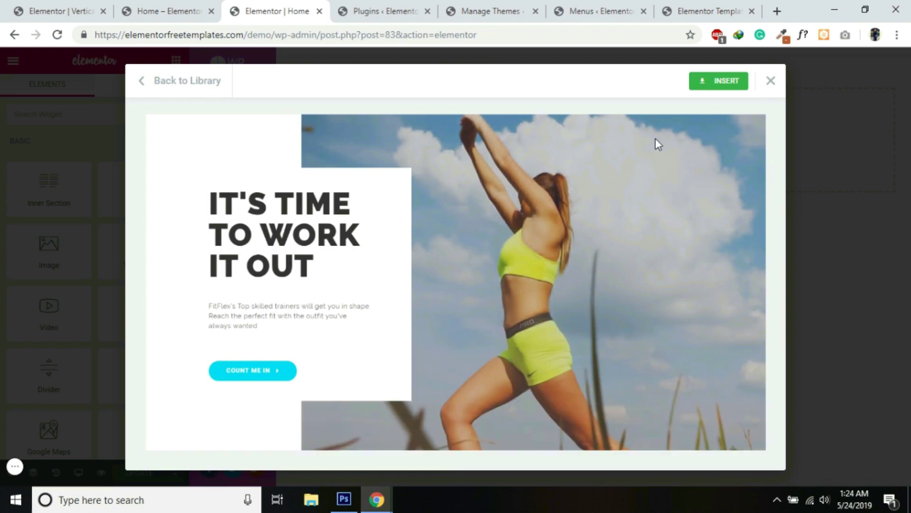
scroll(617, 224, "down", 10)
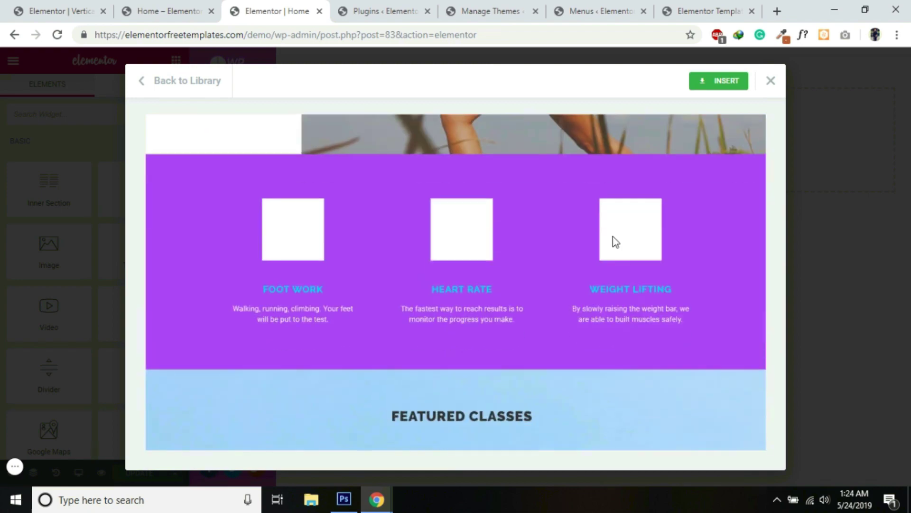
scroll(612, 239, "down", 12)
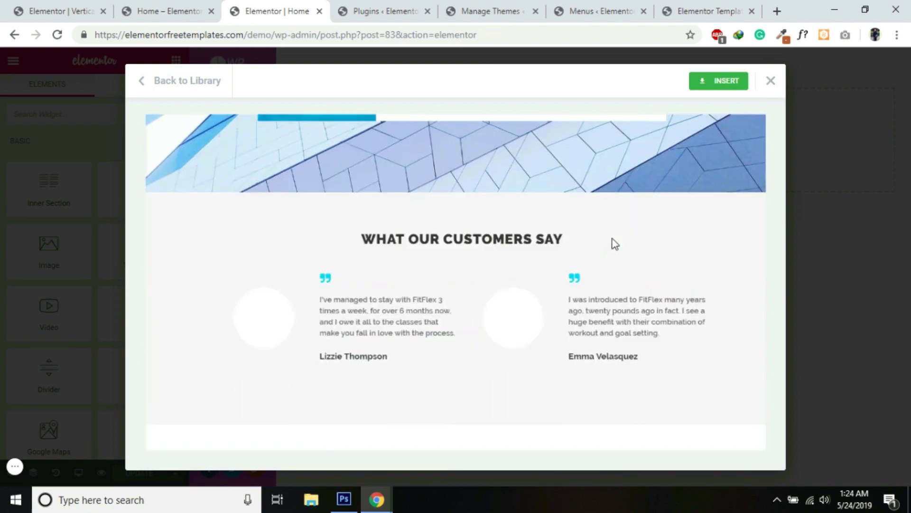
scroll(611, 242, "down", 2)
scroll(611, 243, "up", 15)
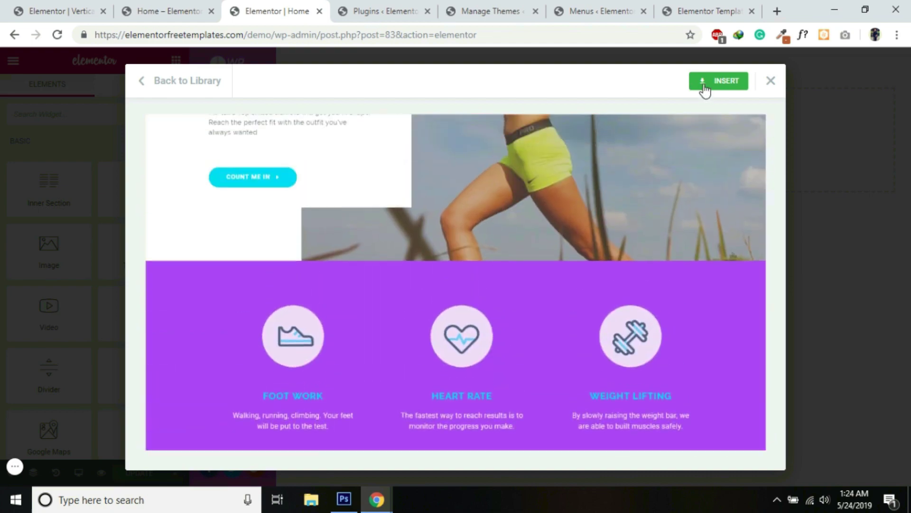
left_click(706, 89)
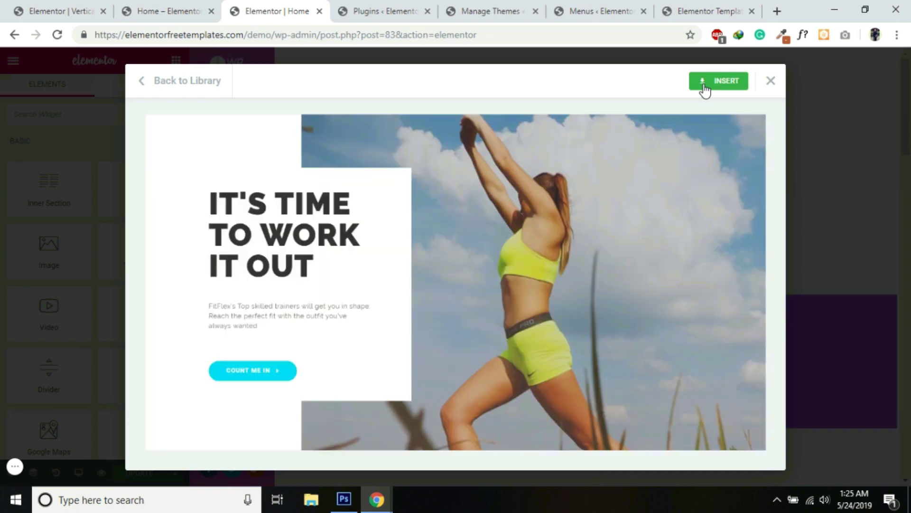
left_click(704, 90)
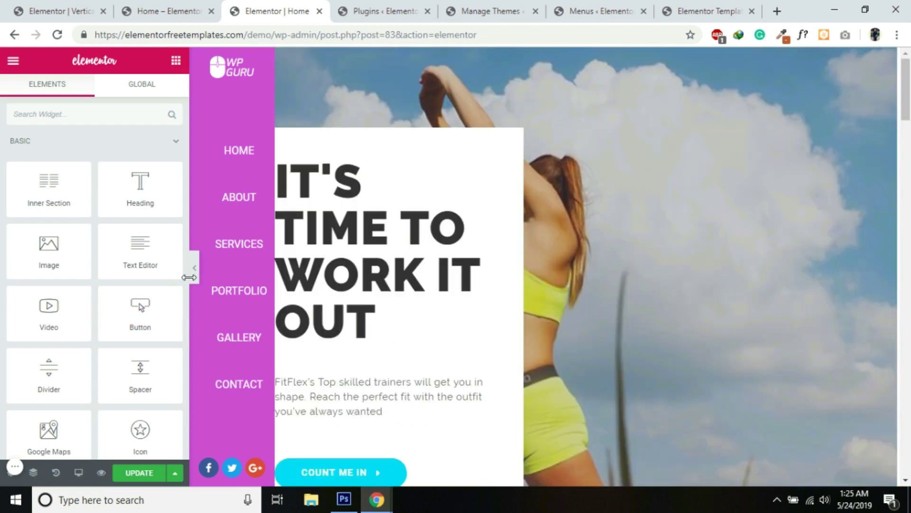
Step: Check the Home page layout without the editing panel and update the page
left_click(194, 268)
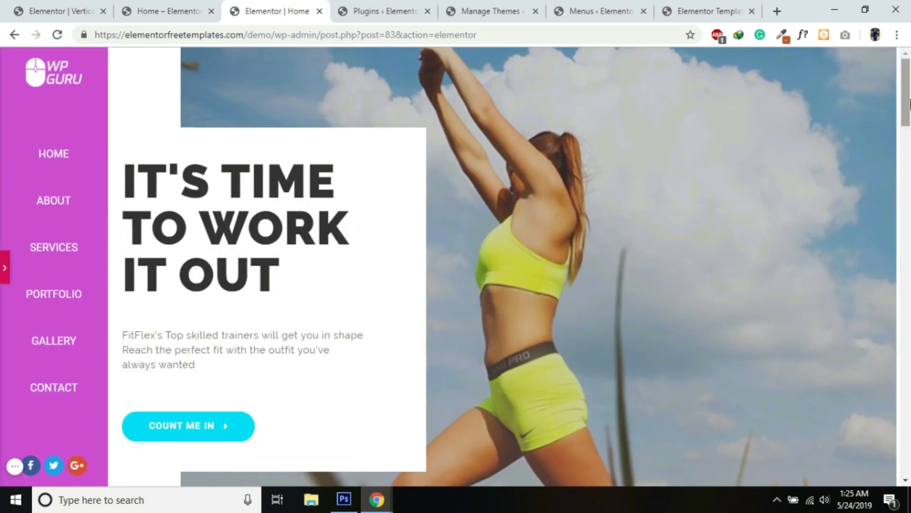
left_click_drag(910, 110, 907, 55)
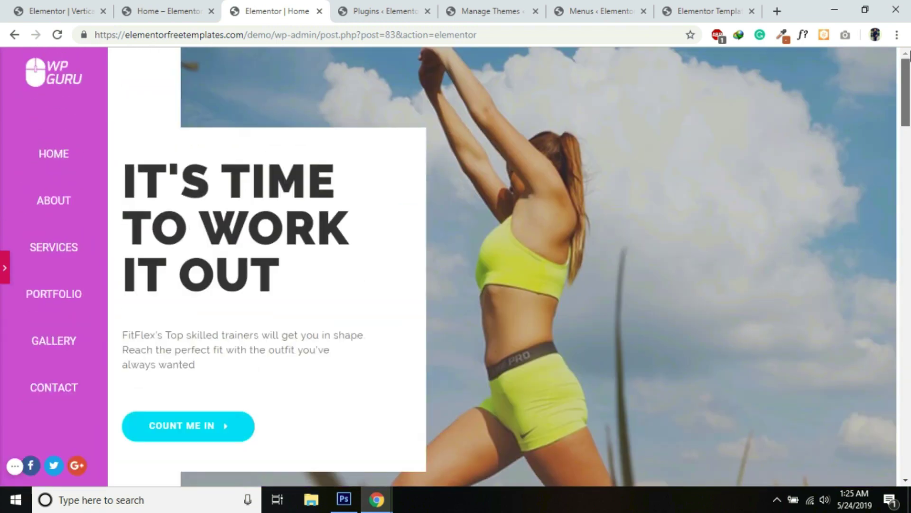
left_click(4, 269)
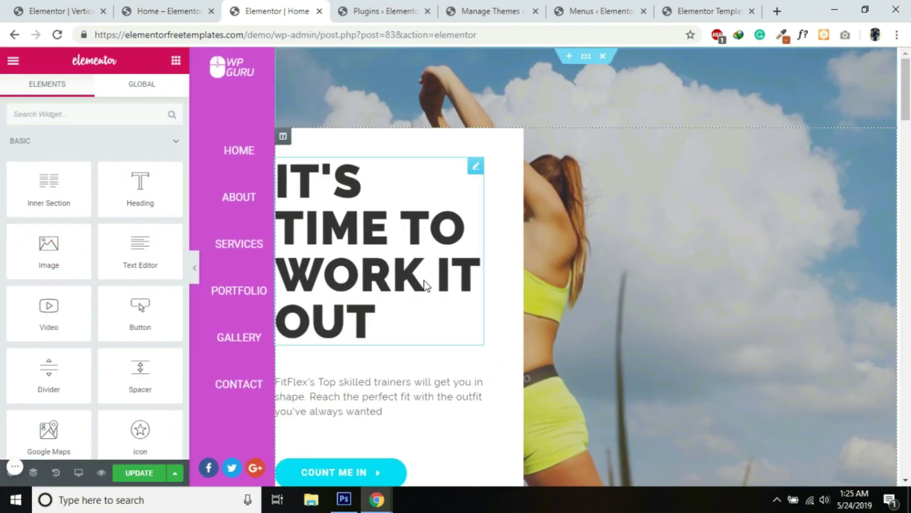
left_click(139, 473)
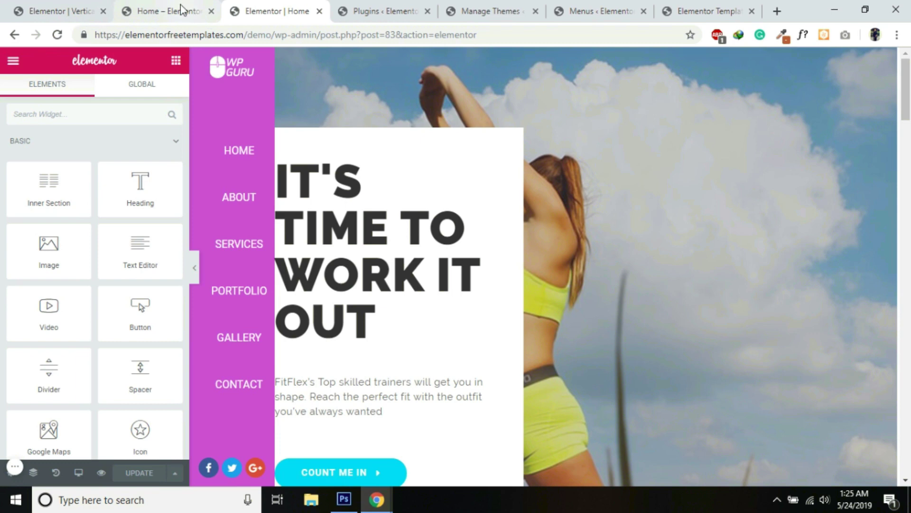
Step: Search the WordPress plugin directory for "sticky menu" and install and activate Sticky Menu (or Anything!) on Scroll
left_click(576, 11)
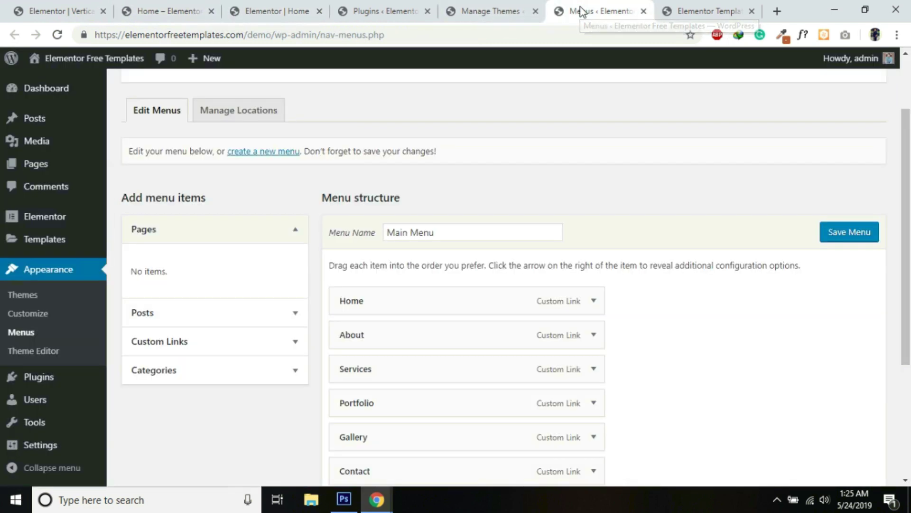
mouse_move(21, 397)
mouse_move(29, 382)
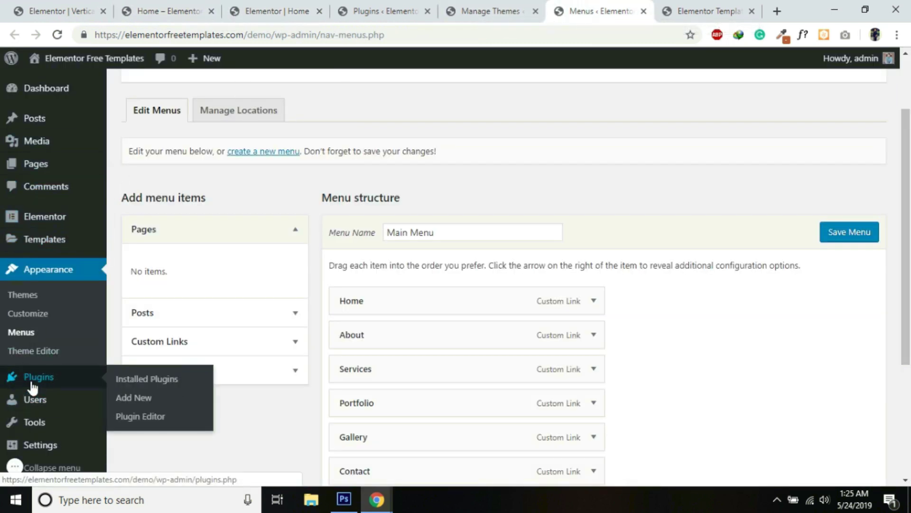
left_click(133, 399)
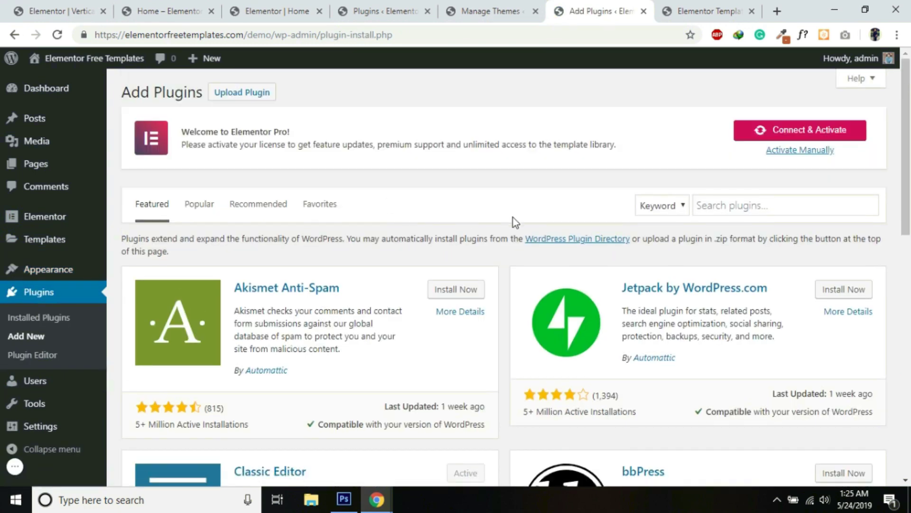
left_click(730, 202)
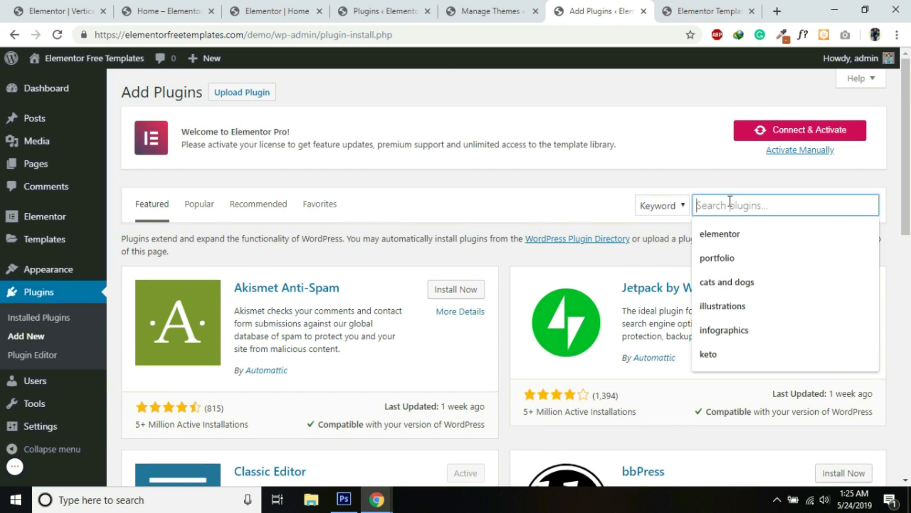
type("sticky menu")
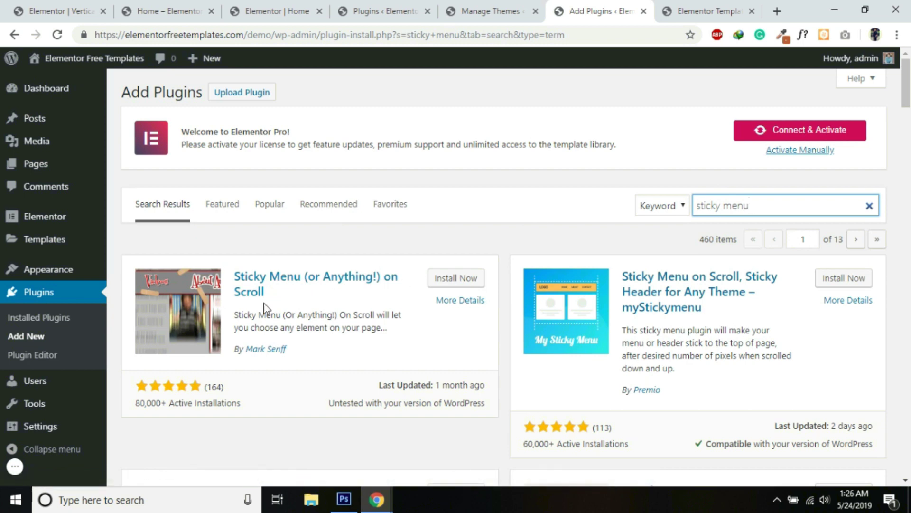
left_click(454, 282)
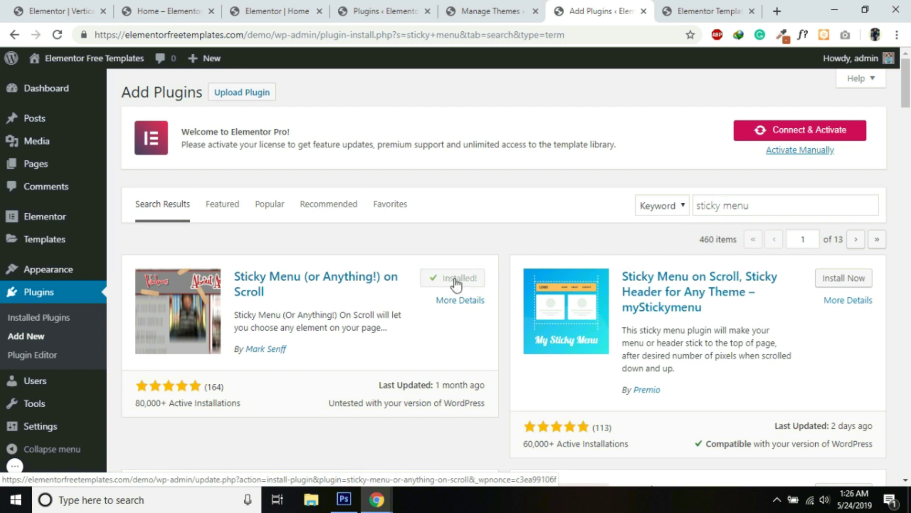
left_click(463, 283)
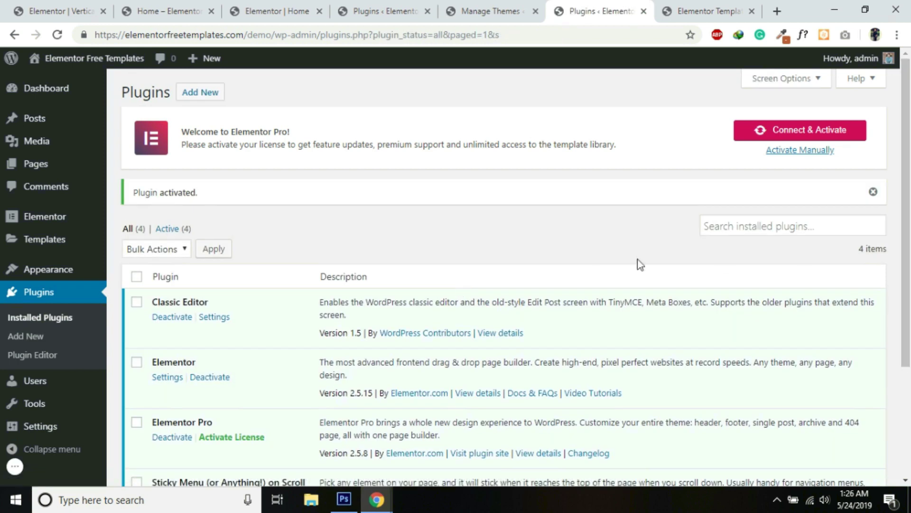
mouse_move(36, 428)
Step: Give the side menu column in the vertical menu template the CSS class col_sticky, copy the class name and update the template
left_click(280, 11)
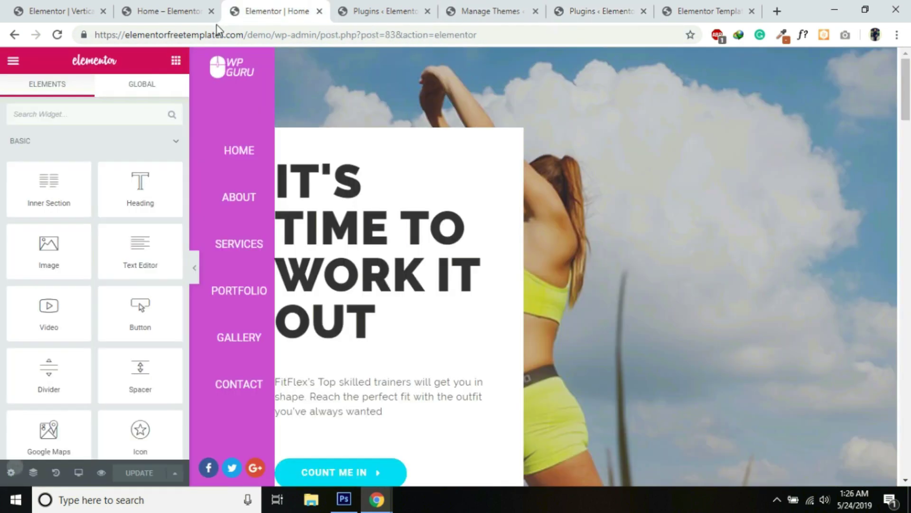
left_click(178, 10)
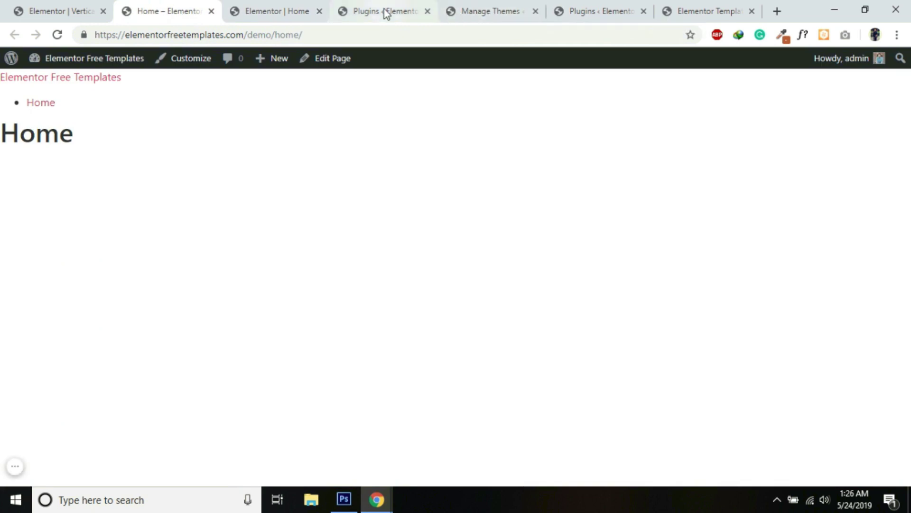
left_click(61, 11)
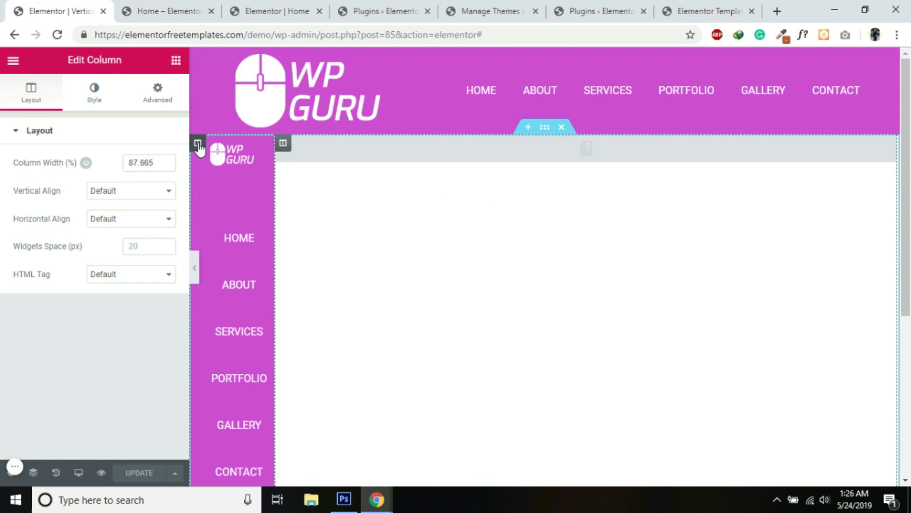
left_click(198, 144)
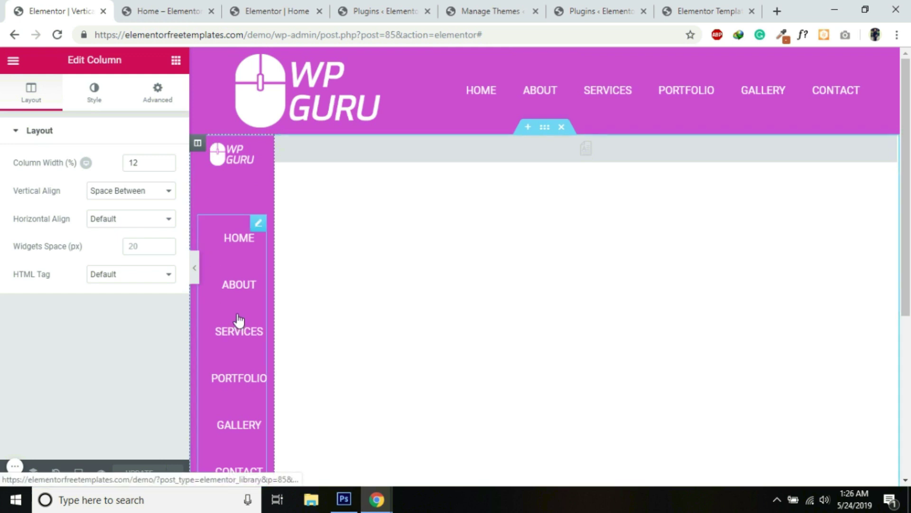
left_click(157, 101)
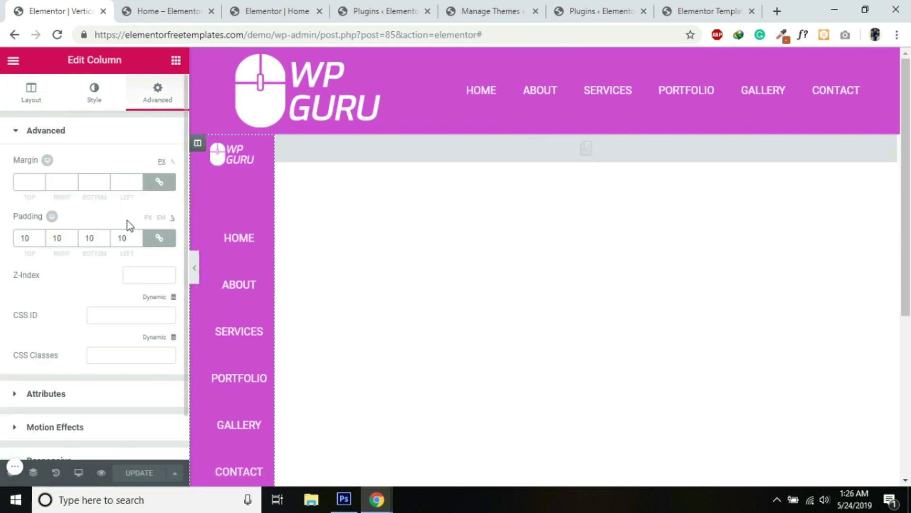
left_click(108, 356)
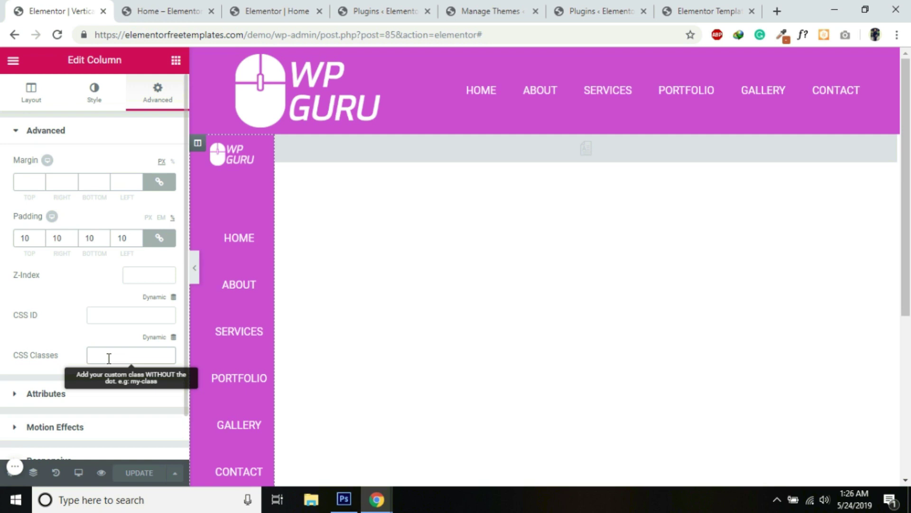
type("col_full")
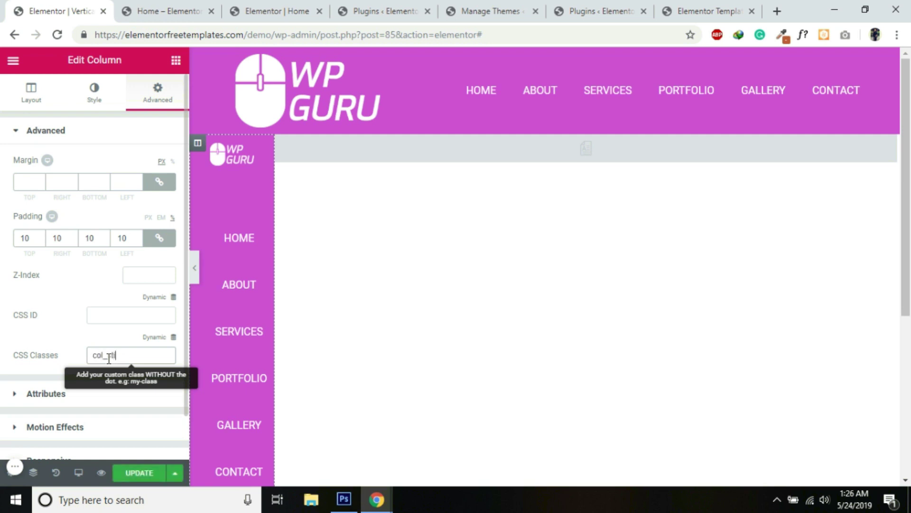
double_click(109, 356)
key("ctrl+c")
left_click(157, 357)
left_click(139, 473)
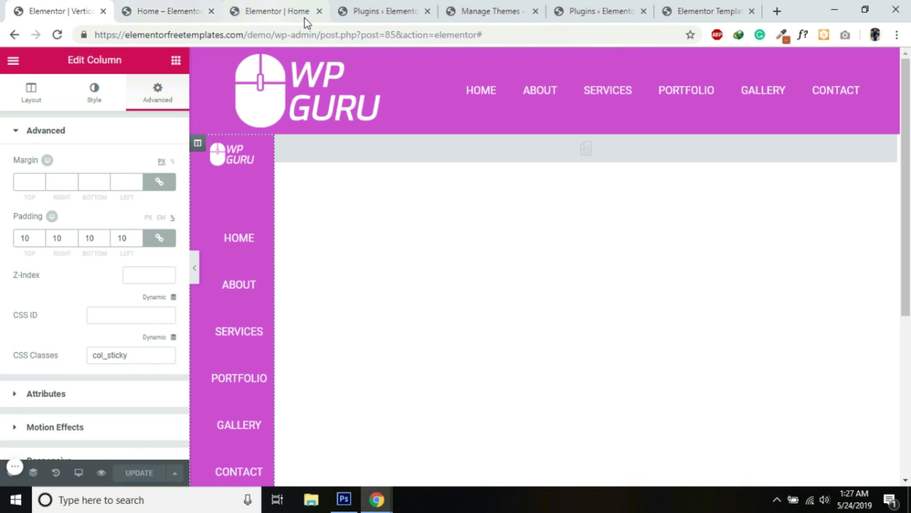
Step: Set the Sticky Menu (or Anything!) plugin's sticky element to .col_sticky and save the settings
left_click(370, 12)
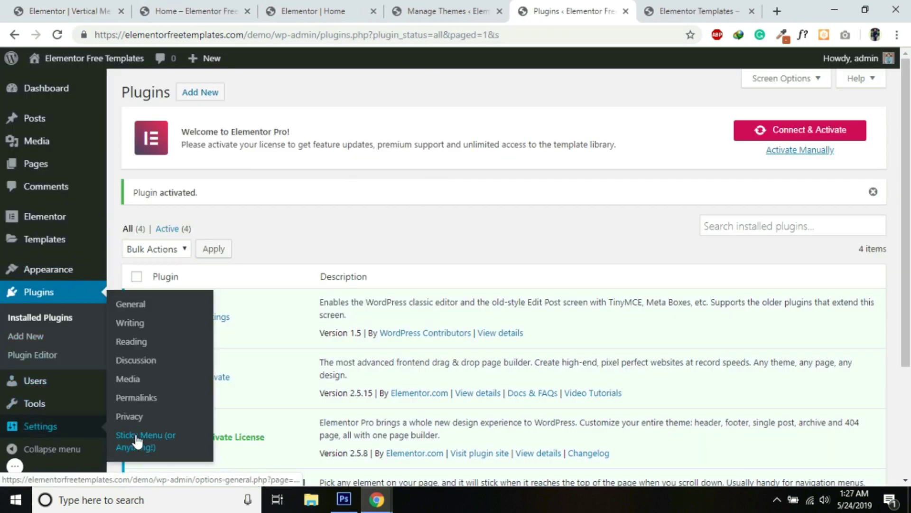
left_click(135, 440)
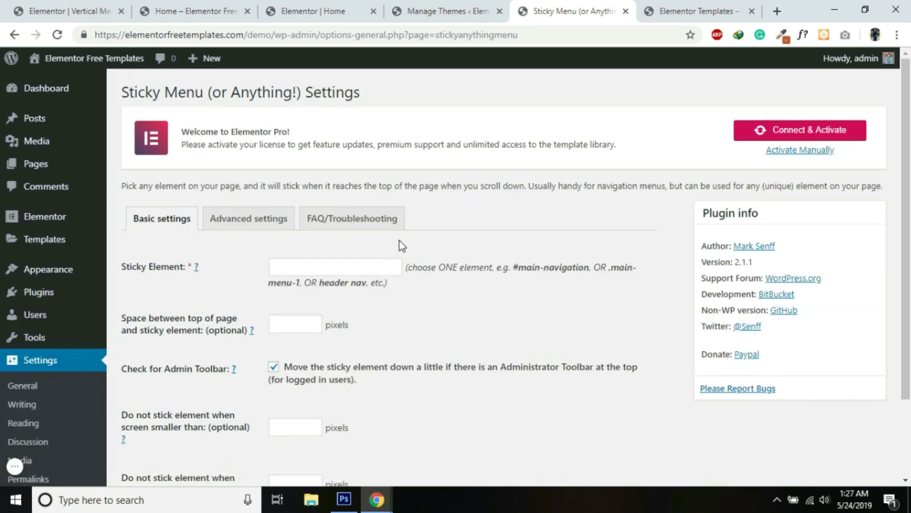
left_click(295, 266)
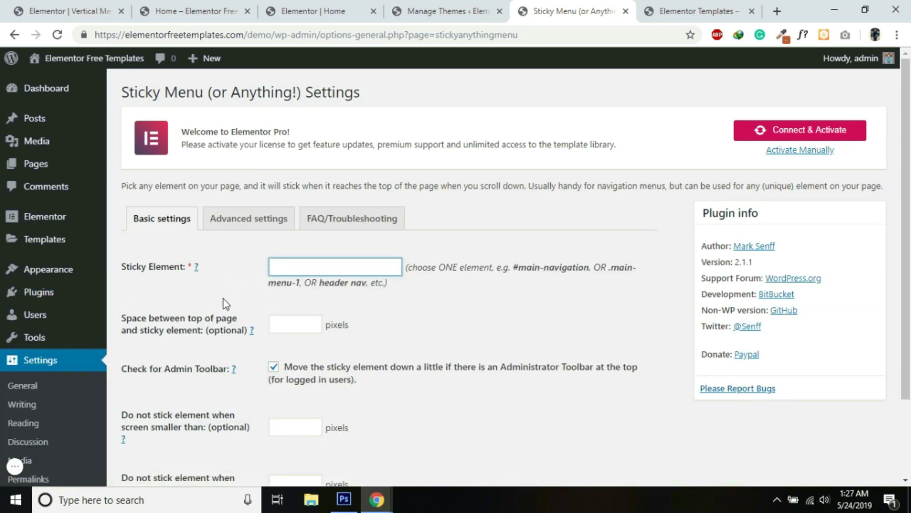
key("ctrl+v")
left_click(274, 270)
type(".")
scroll(823, 247, "down", 2)
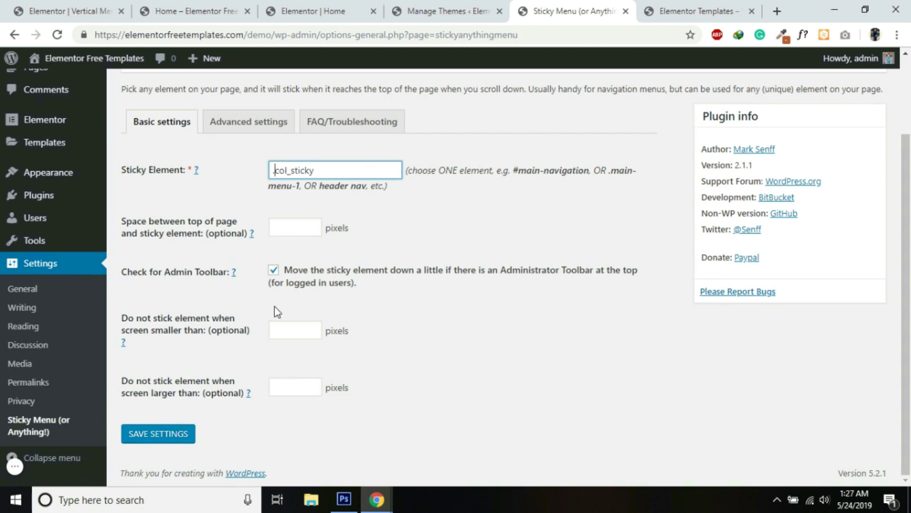
left_click(147, 439)
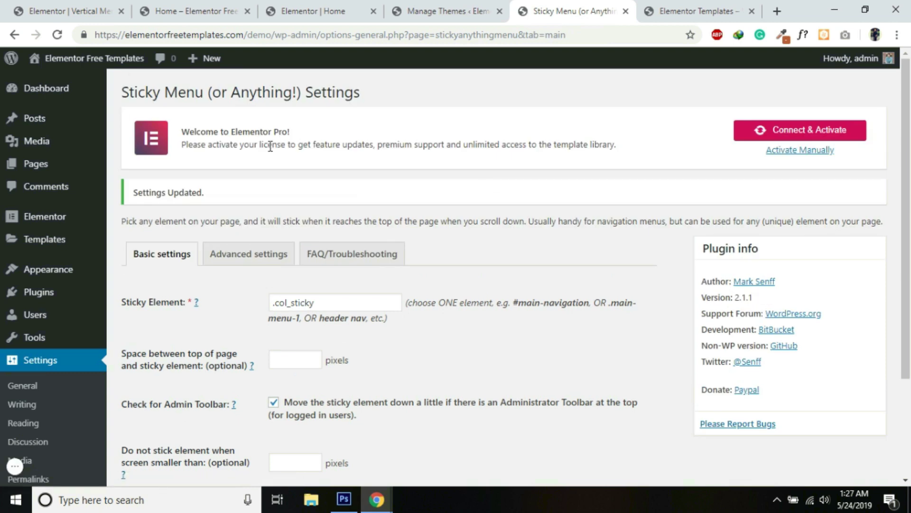
Step: Reload the live Home page and check how the side menu behaves down to the customer testimonials
left_click(311, 10)
left_click(189, 10)
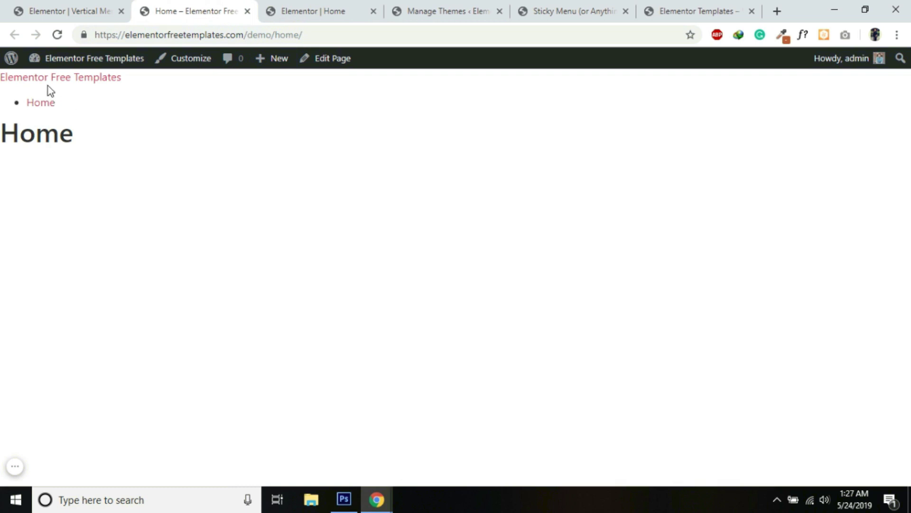
left_click(57, 34)
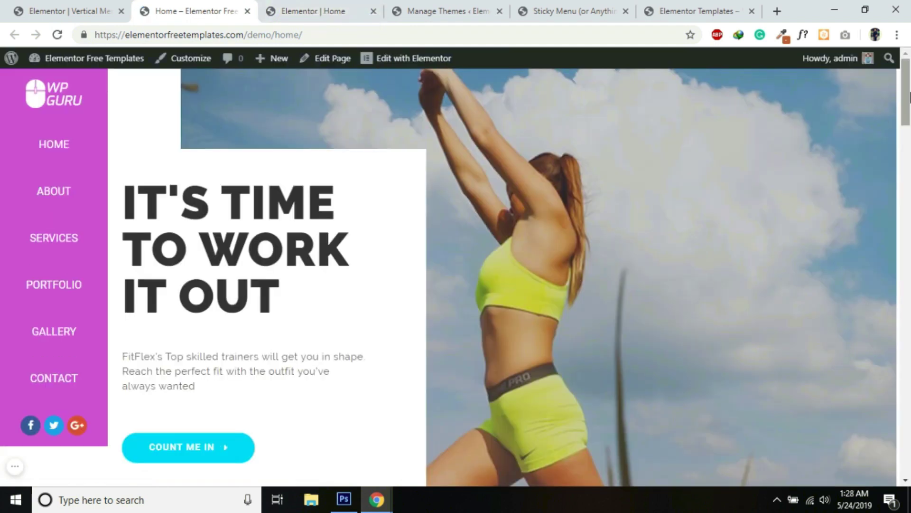
left_click_drag(908, 100, 909, 283)
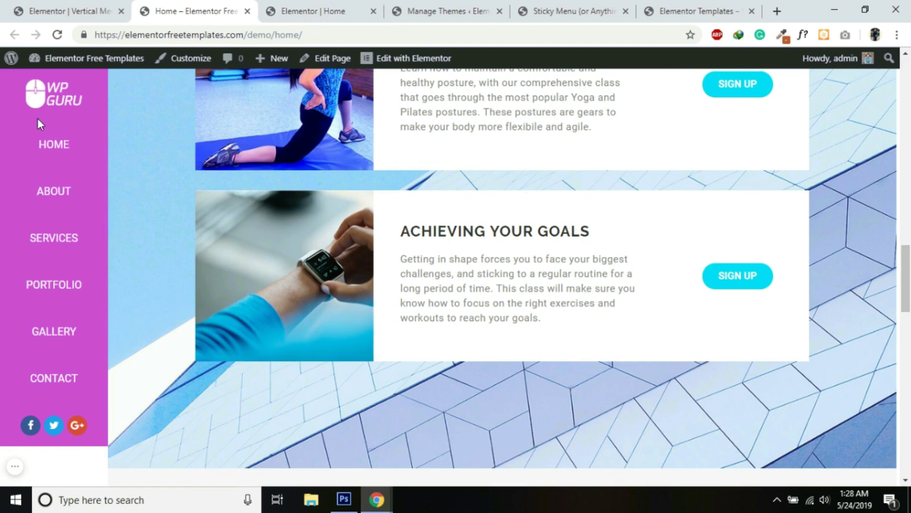
left_click_drag(908, 281, 909, 352)
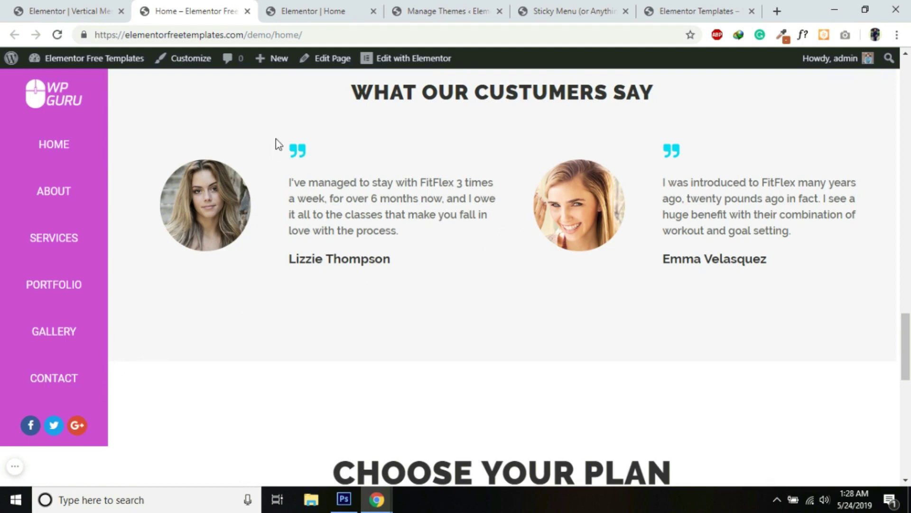
Step: Add custom CSS to the template's side menu column giving .col_sticky a height of 100vh, and update the template
left_click(76, 10)
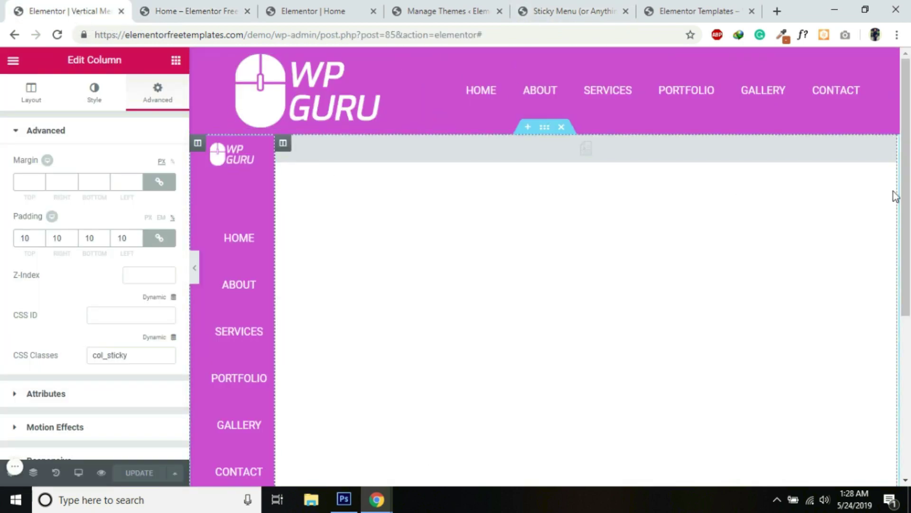
scroll(483, 299, "down", 2)
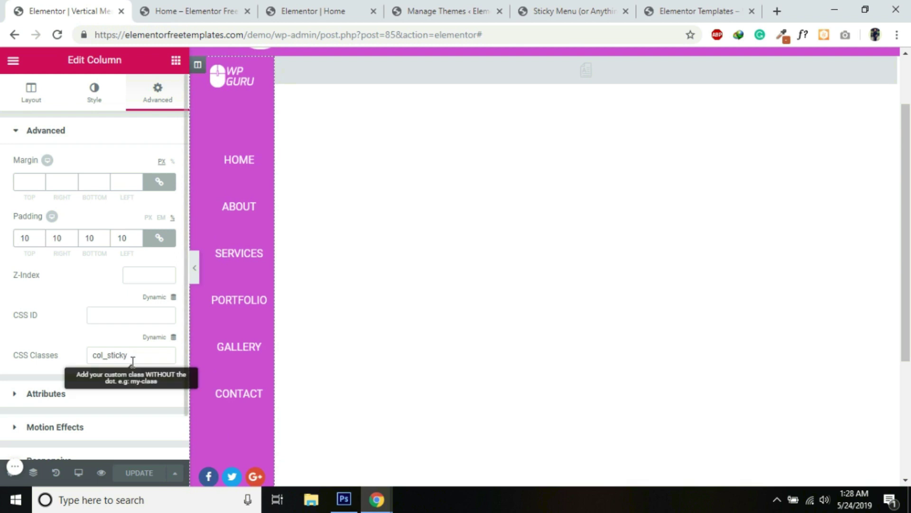
left_click_drag(132, 359, 81, 356)
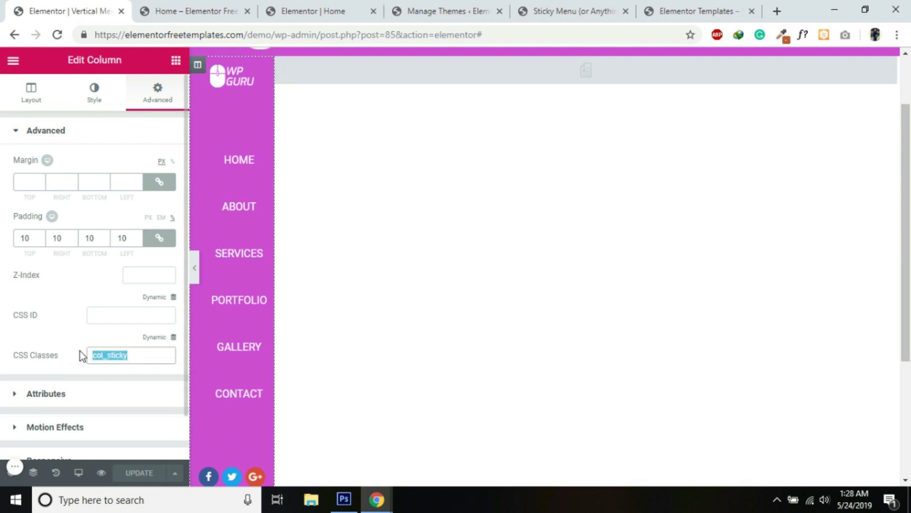
left_click(138, 359)
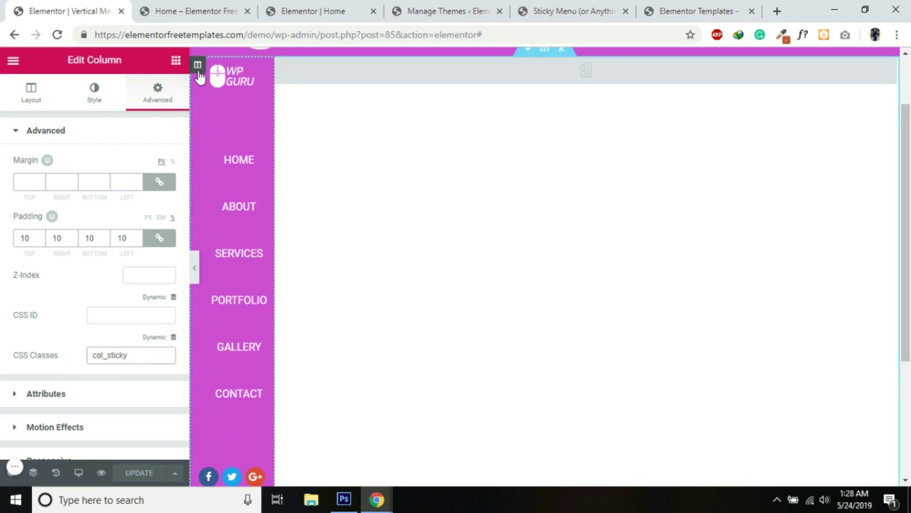
scroll(109, 369, "down", 1)
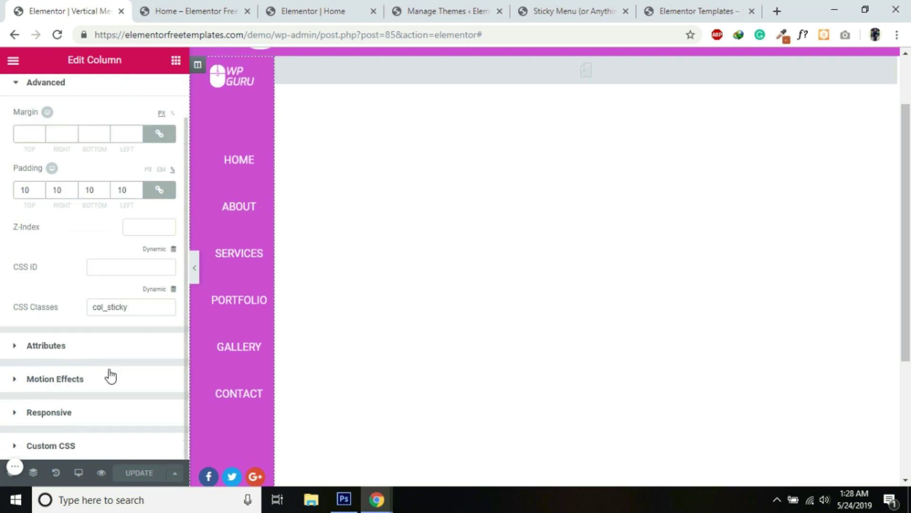
left_click(51, 446)
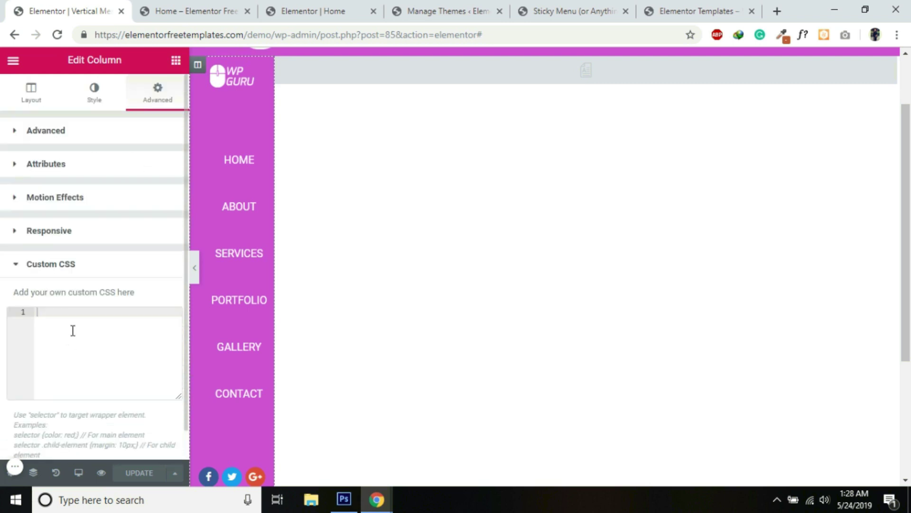
type(".col_sticky")
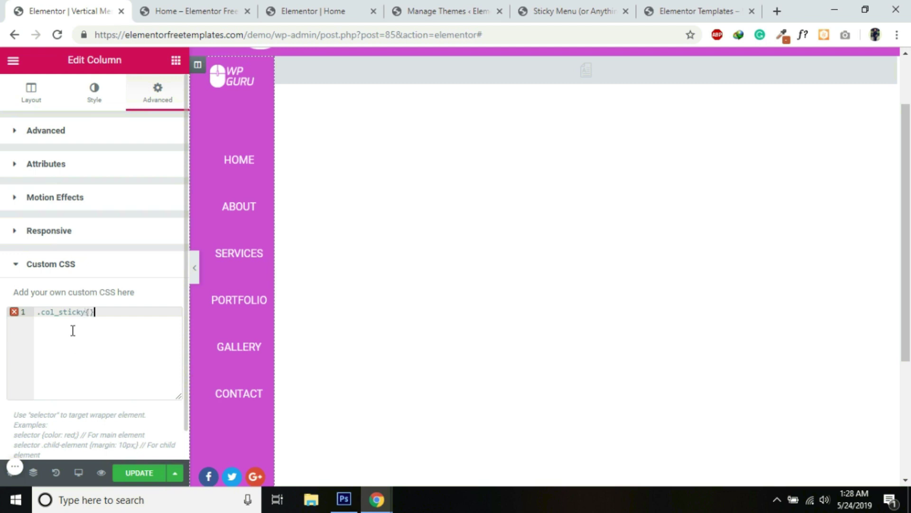
type("{")
key("Return")
key("Return")
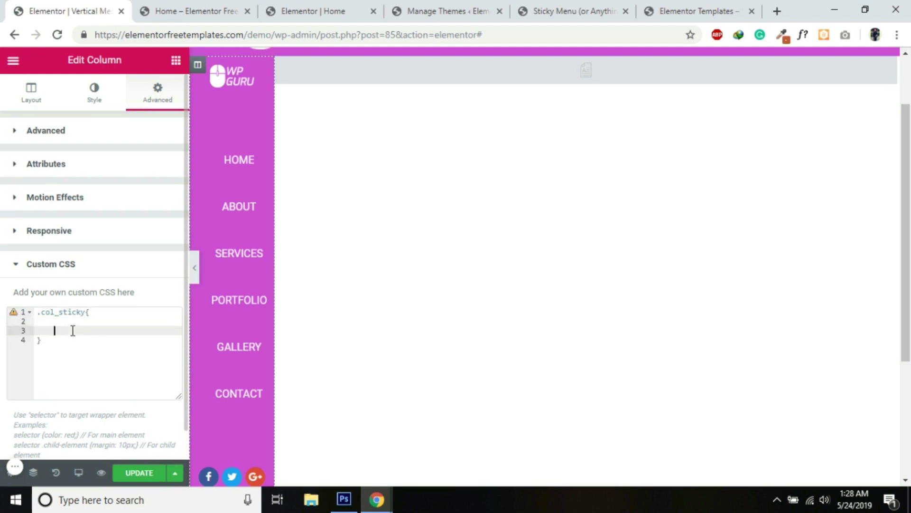
type("hei")
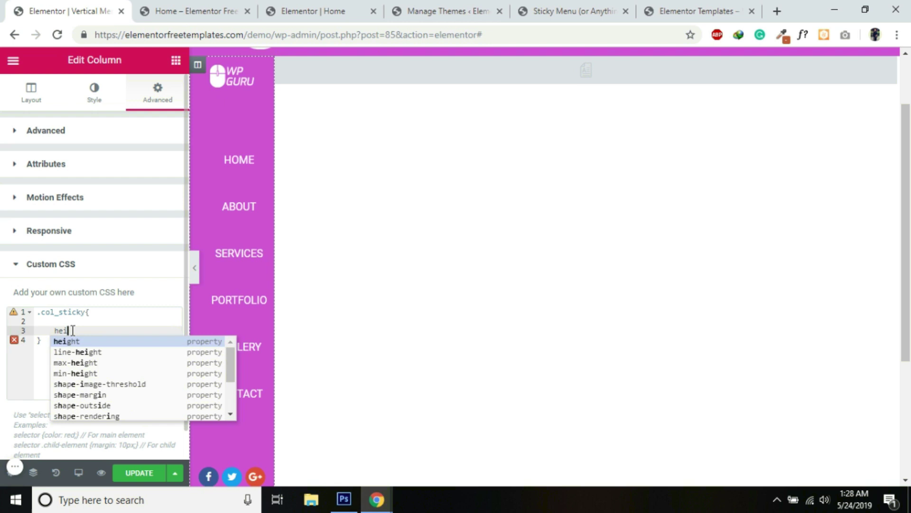
key("Return")
type("100vh;")
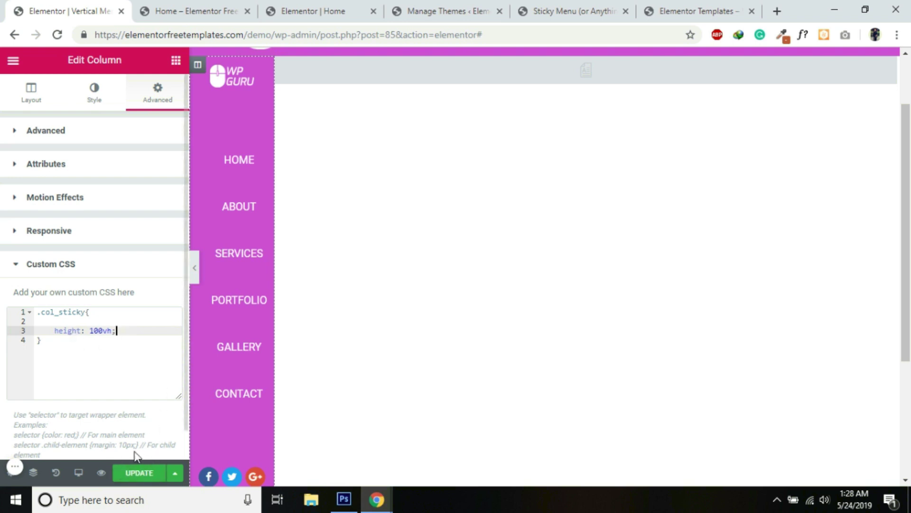
left_click(137, 473)
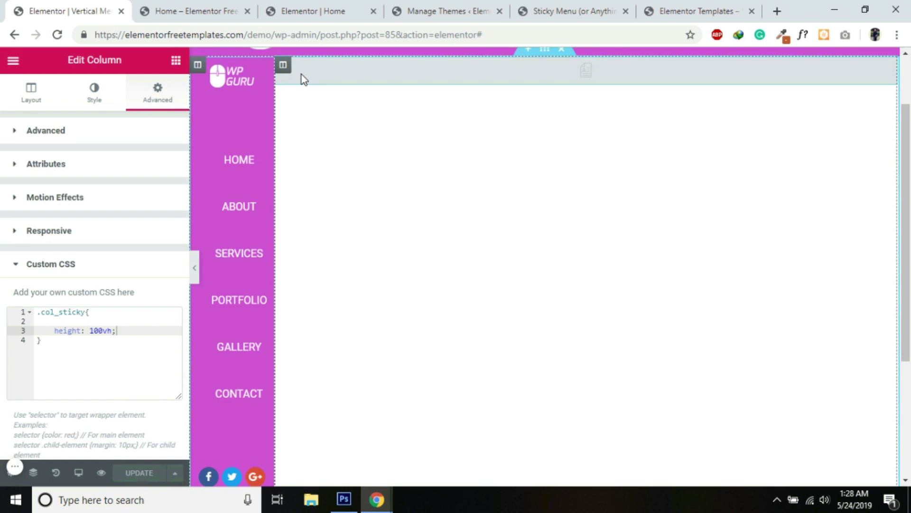
Step: Reload the live Home page and check the sticky side menu's height from the customer testimonials up to the class listings
left_click(190, 11)
left_click(85, 66)
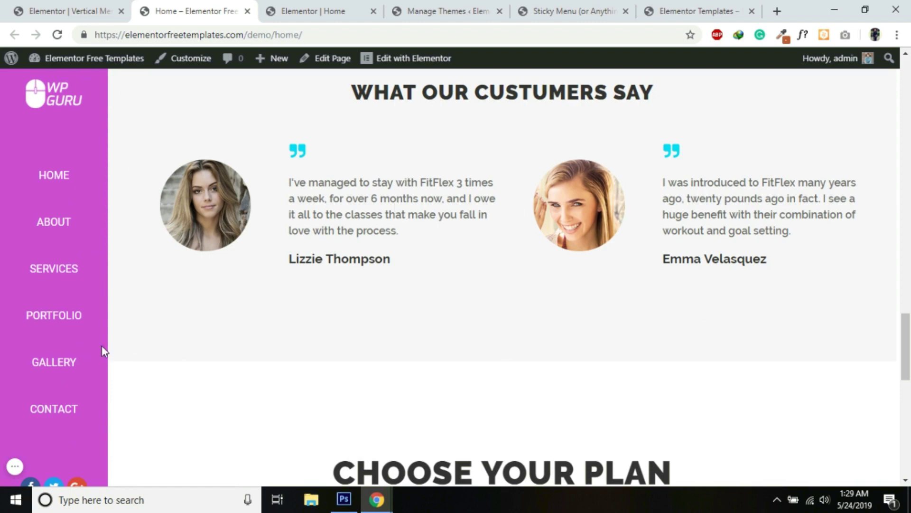
scroll(897, 410, "up", 10)
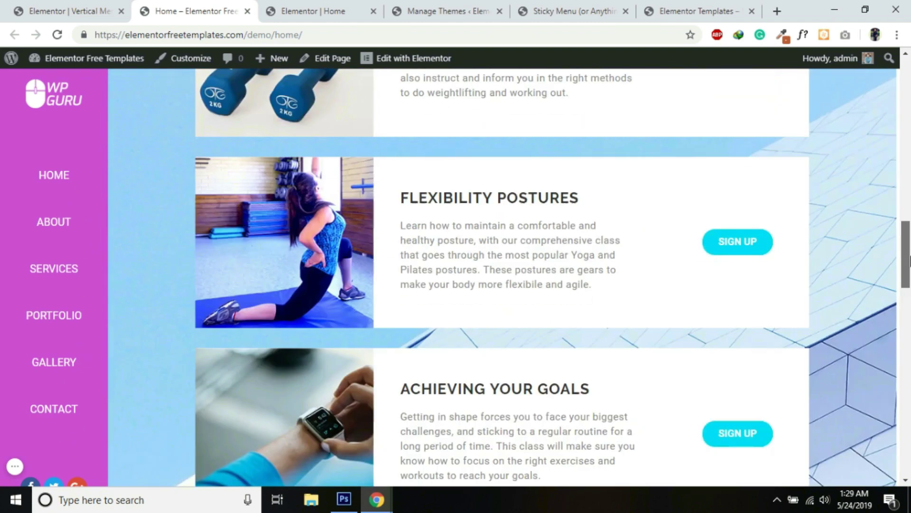
mouse_move(907, 242)
left_mouse_down()
mouse_move(908, 88)
mouse_move(909, 396)
mouse_move(909, 249)
left_mouse_up()
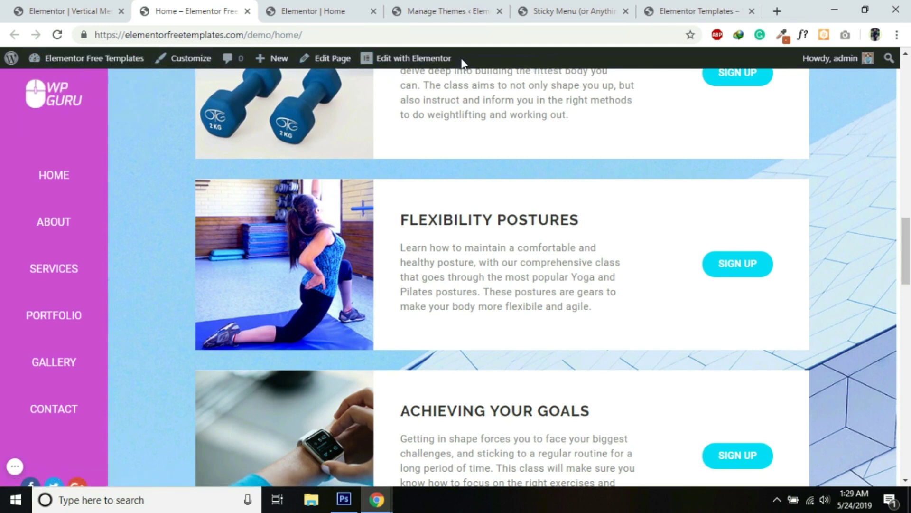
Step: Open the admin user's profile in a new tab, disable "Show Toolbar when viewing site" and update the profile
mouse_move(859, 59)
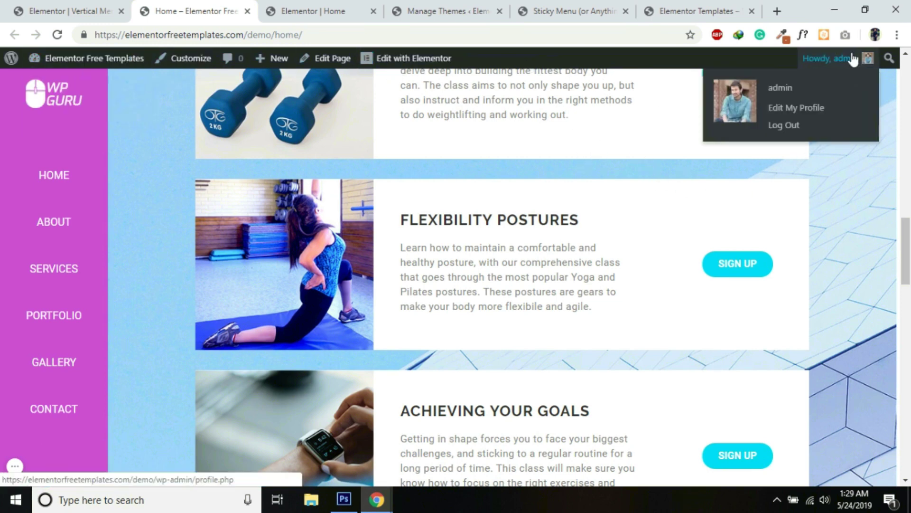
middle_click(806, 109)
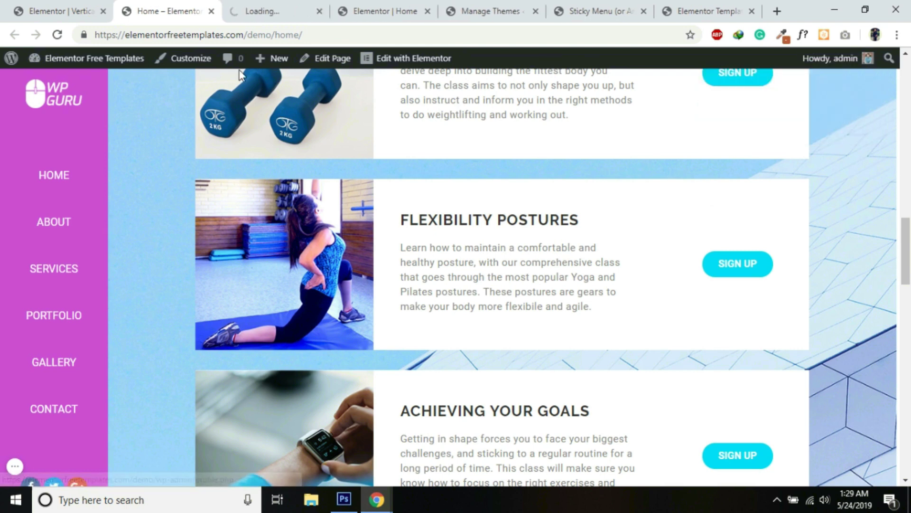
left_click(260, 7)
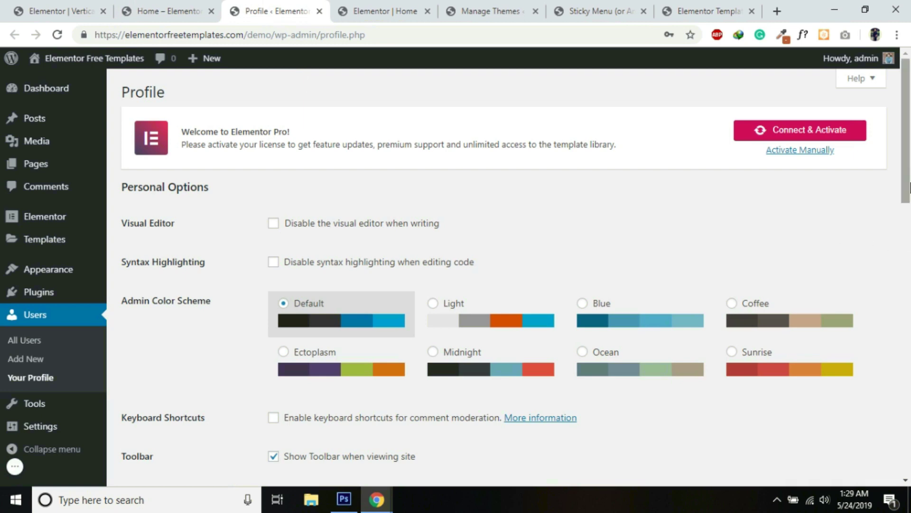
scroll(907, 164, "down", 2)
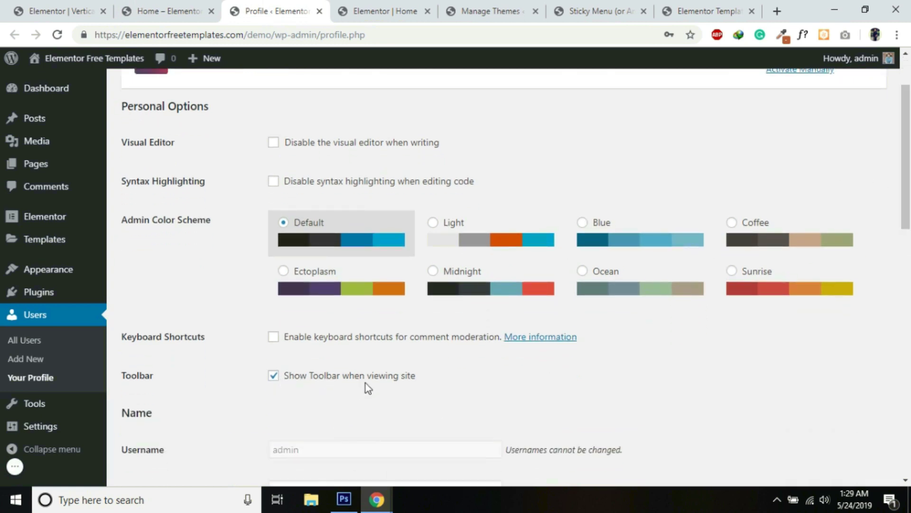
left_click(273, 375)
left_click_drag(906, 227, 907, 487)
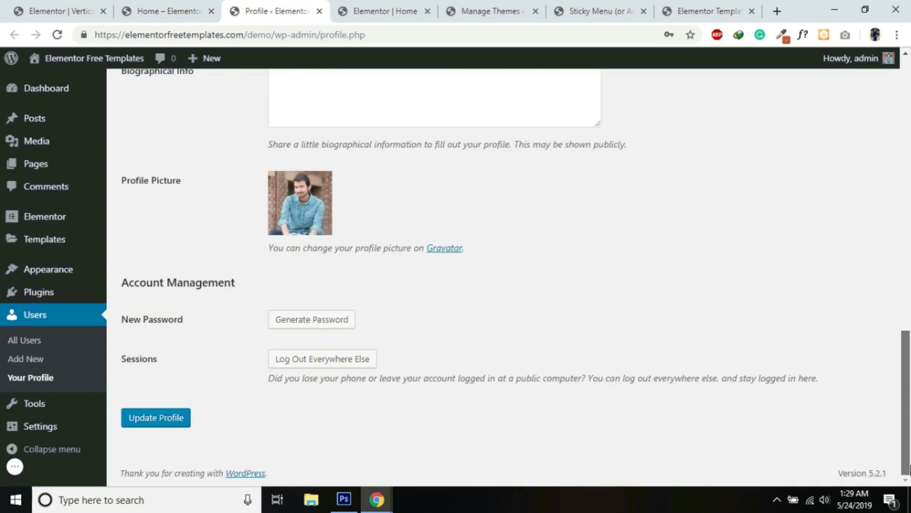
left_click(179, 418)
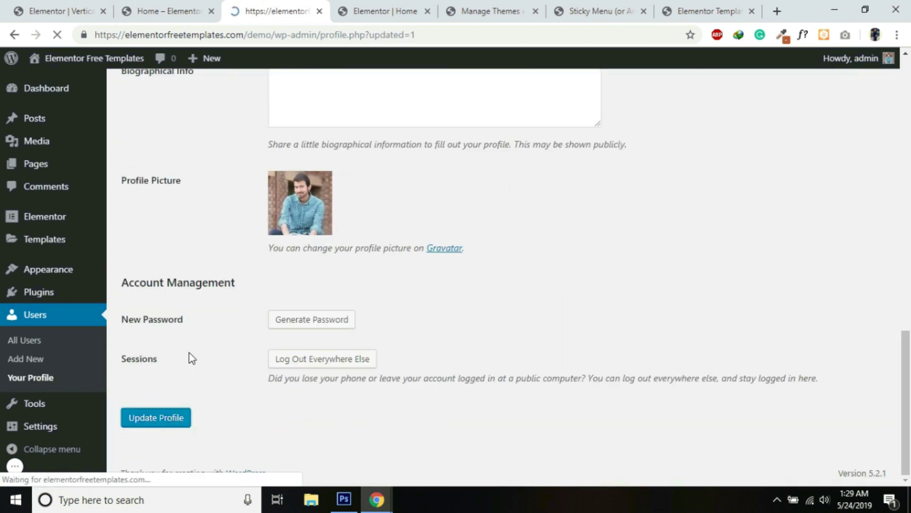
Step: Return to the live Home page and reload it to check the side menu with the admin toolbar turned off
left_click(164, 12)
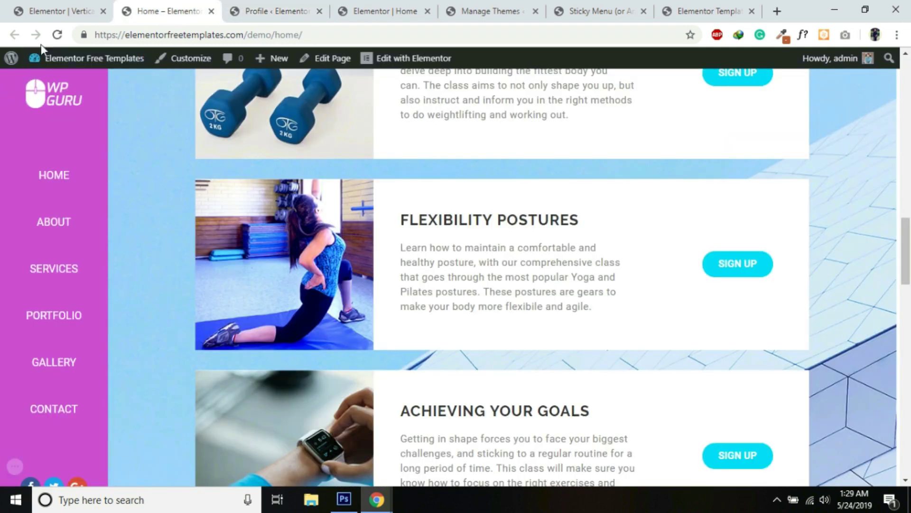
left_click(57, 35)
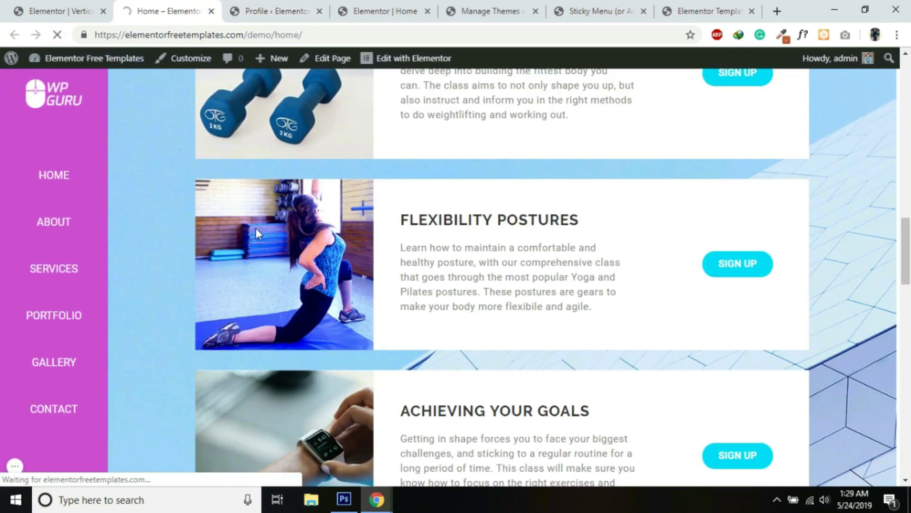